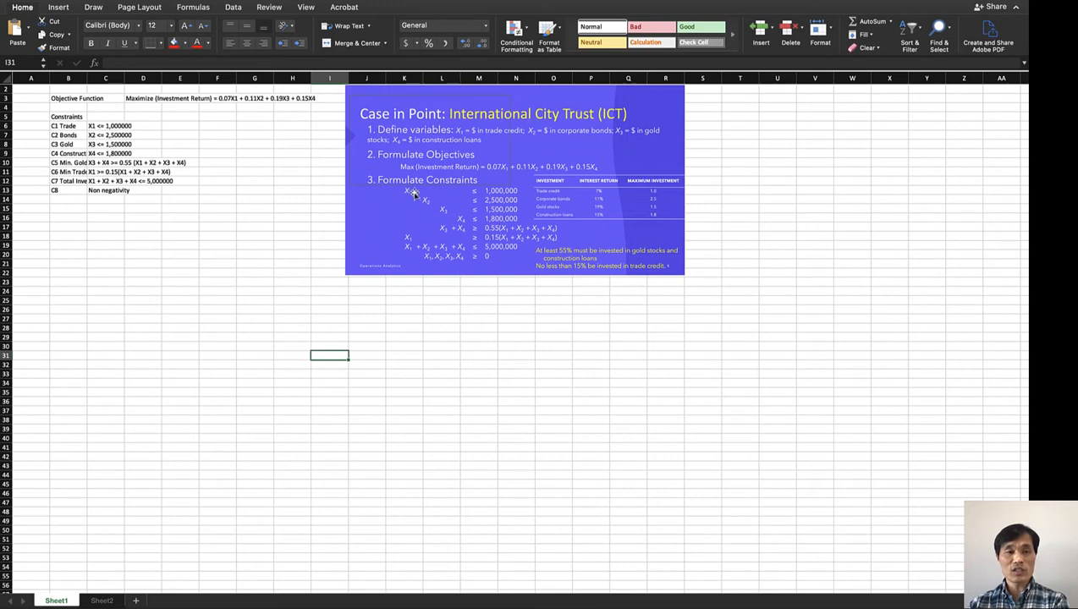
# Fill the Objective Function label cell B3 with yellow.
pyautogui.click(139, 183)
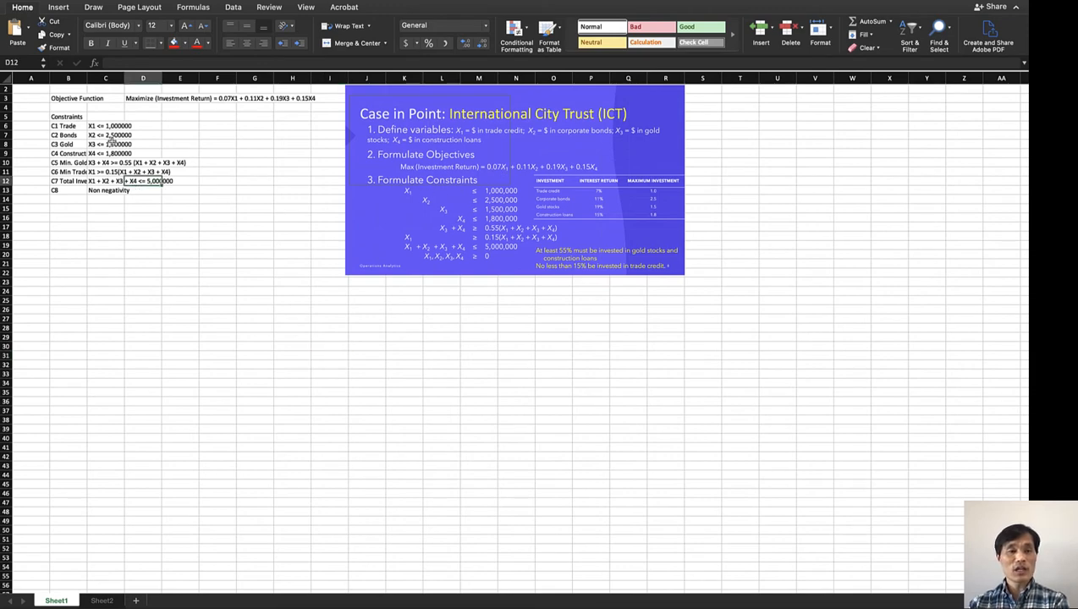
pyautogui.click(61, 100)
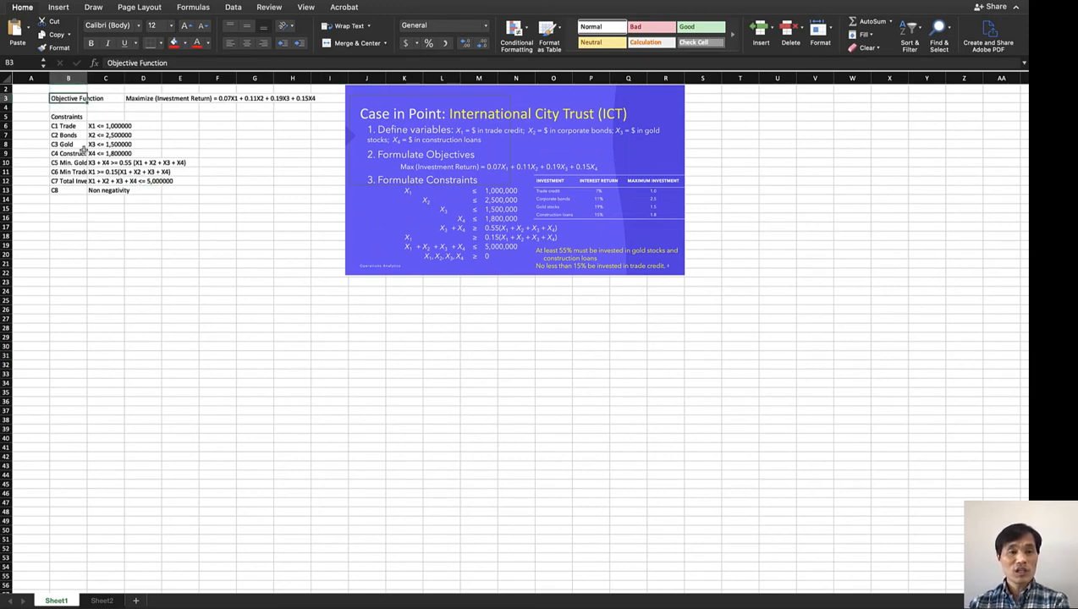
pyautogui.click(187, 44)
pyautogui.click(208, 176)
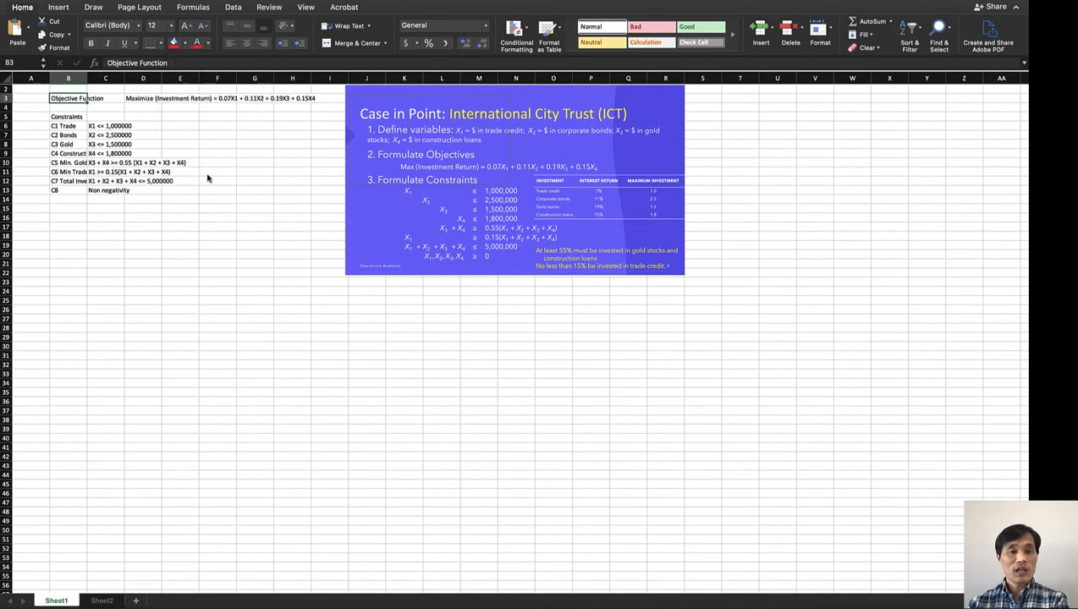
pyautogui.click(153, 210)
pyautogui.click(140, 99)
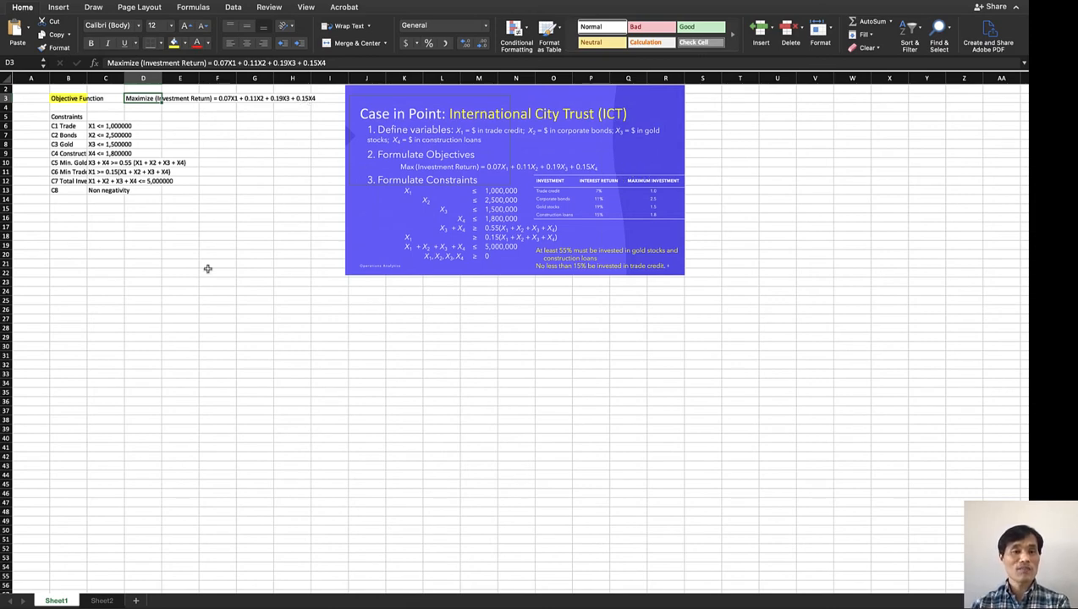
# Fill the constraint label cells B6:B13 with yellow.
pyautogui.click(74, 117)
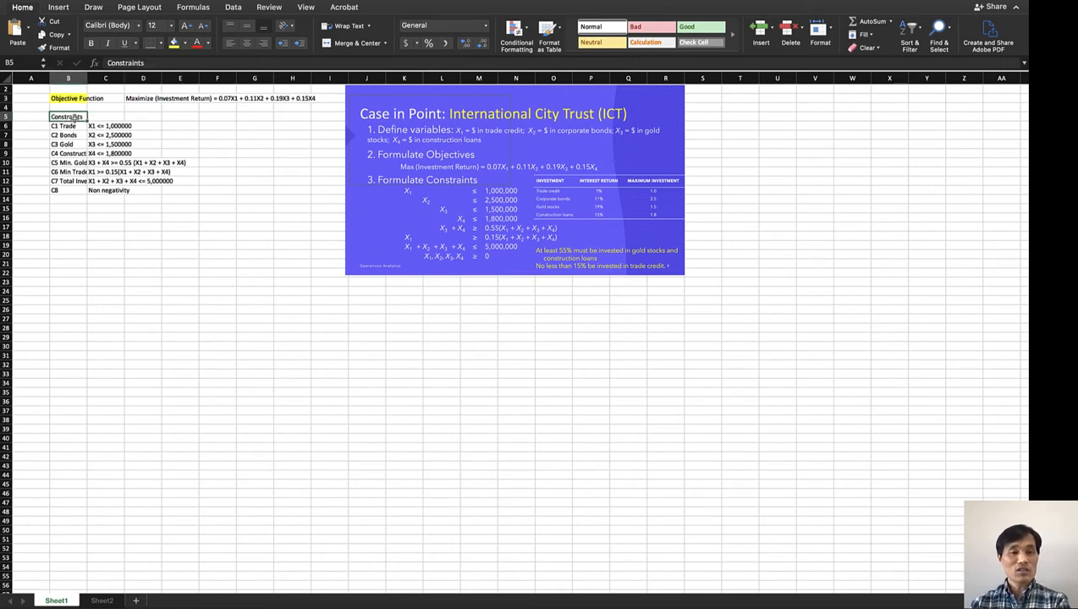
pyautogui.moveTo(68, 126); pyautogui.dragTo(67, 191)
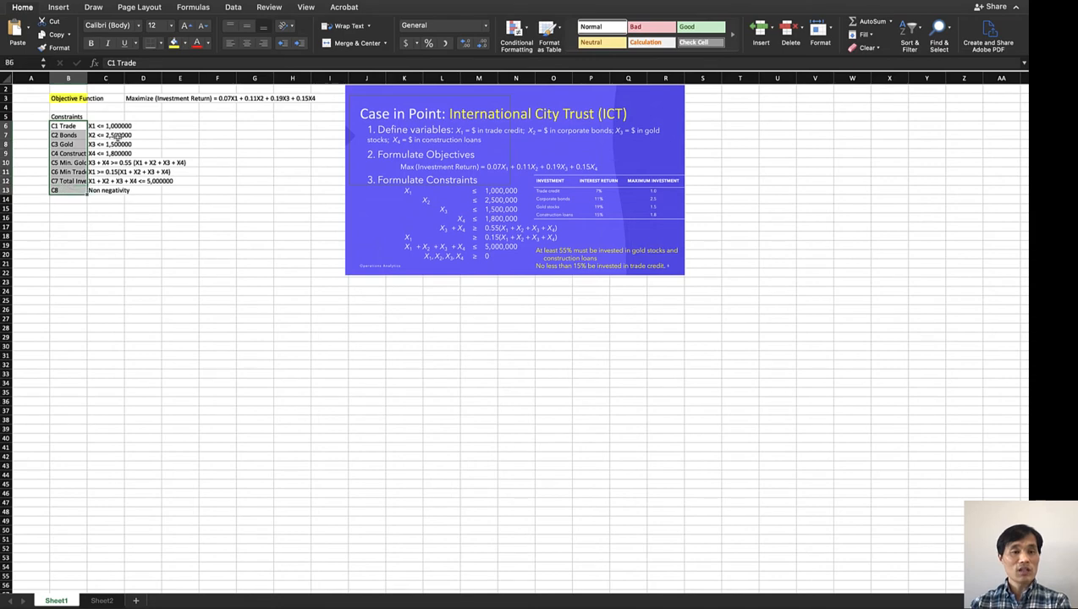
pyautogui.click(174, 42)
pyautogui.click(106, 282)
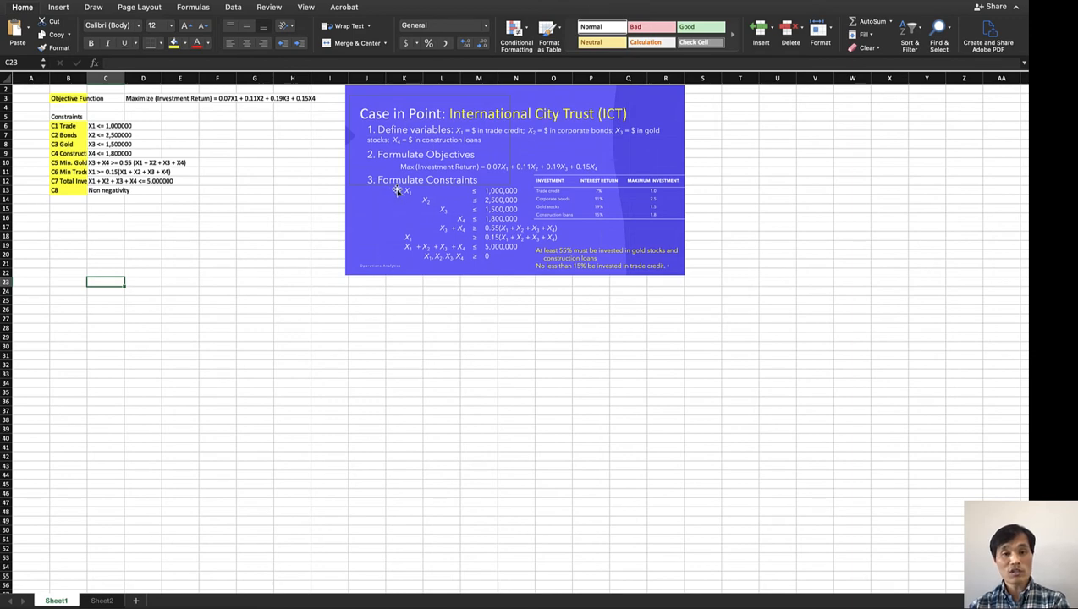
# Review constraints C1 to C8 in rows 6 to 13 against the formulas on the case slide.
pyautogui.click(52, 126)
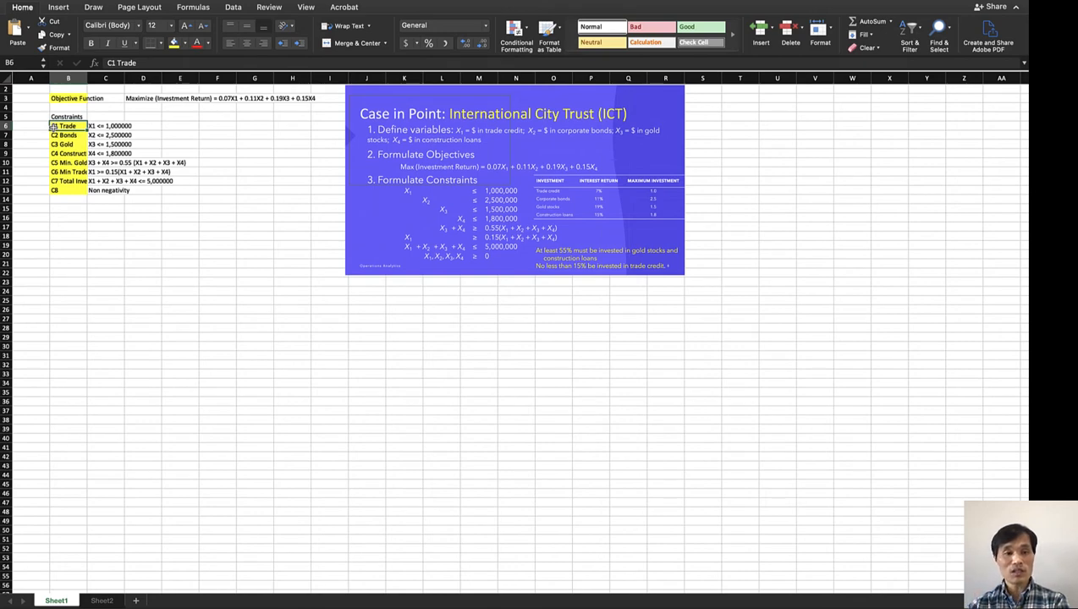
pyautogui.press('Right')
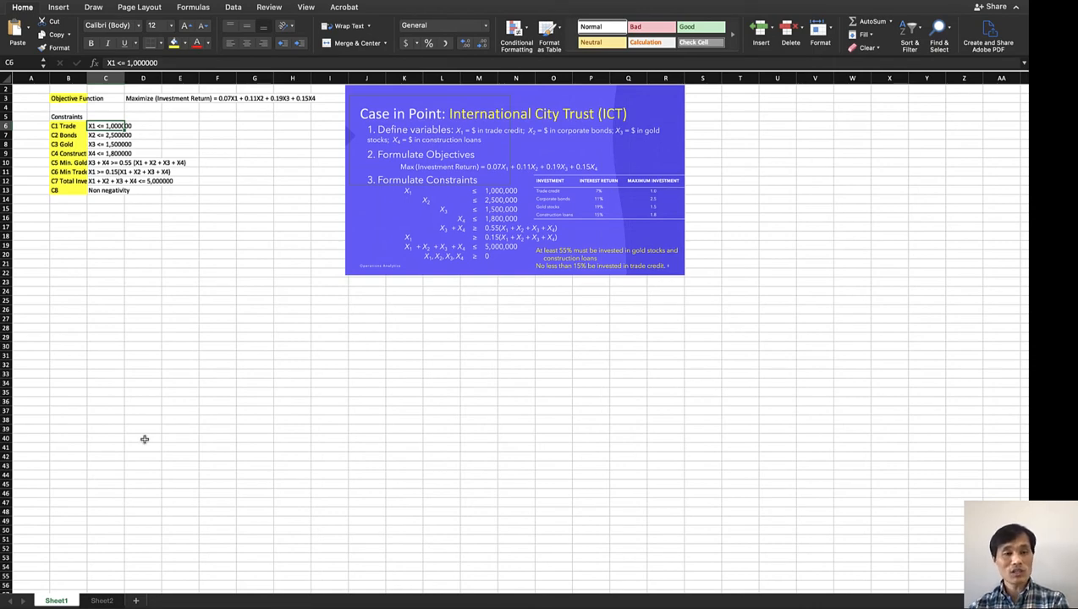
pyautogui.press('Left')
pyautogui.press('Down')
pyautogui.press('Down')
pyautogui.press('Down')
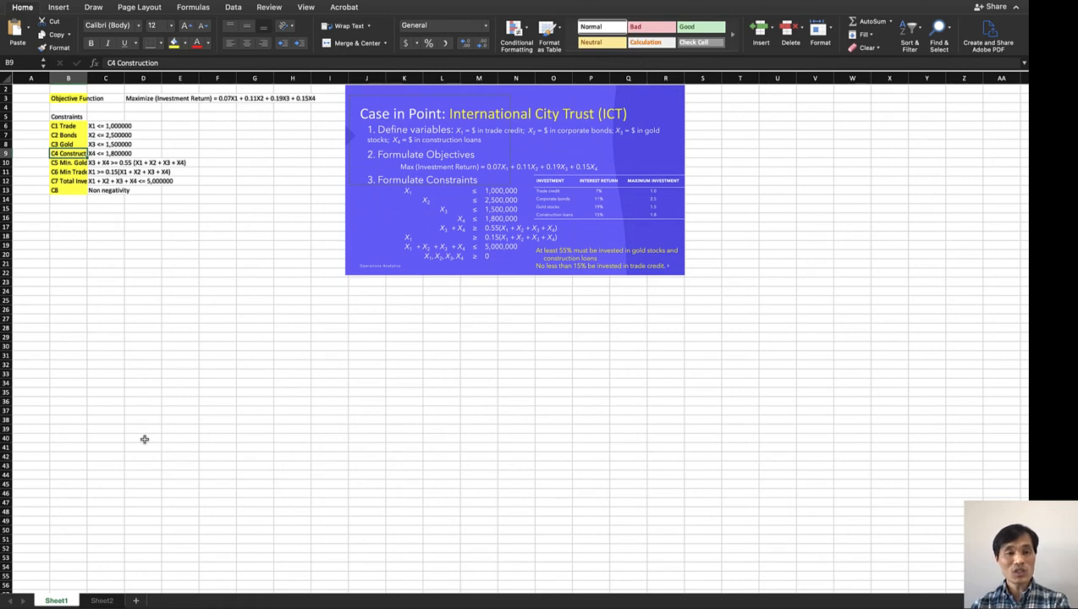
pyautogui.press('Down')
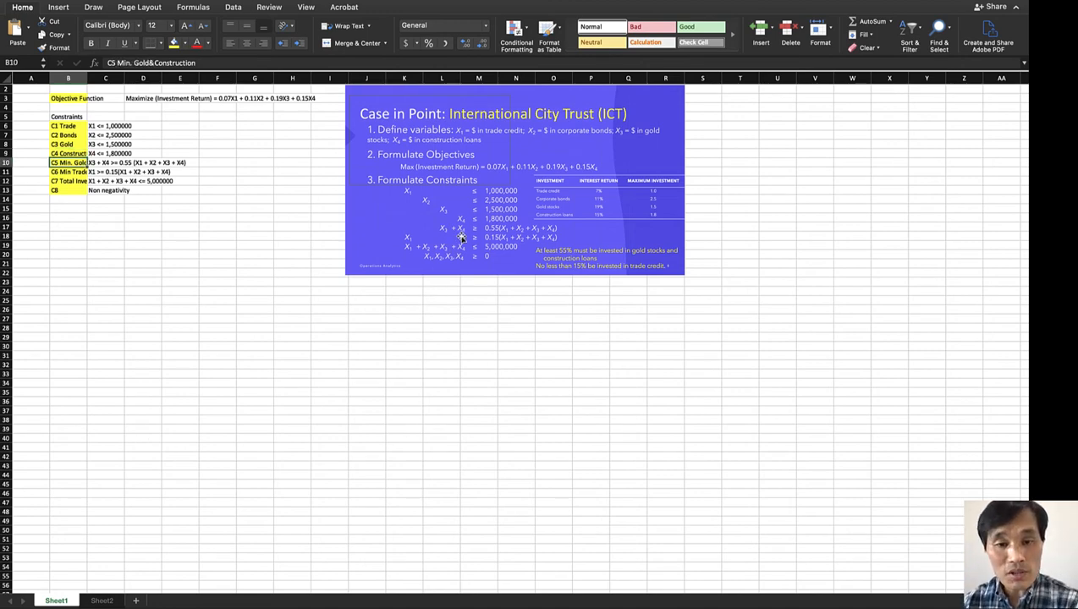
pyautogui.click(56, 172)
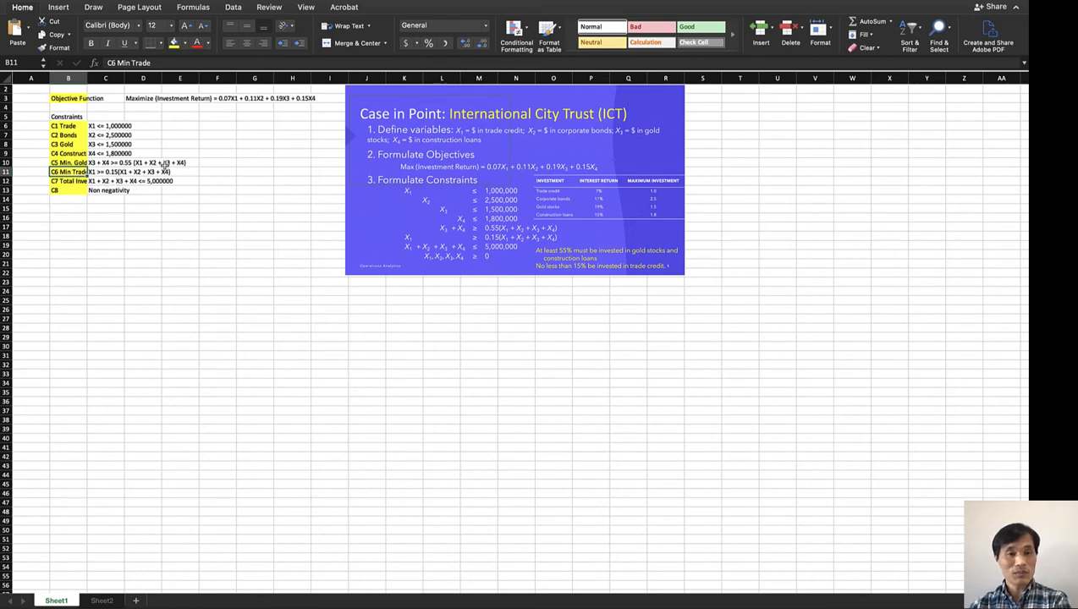
pyautogui.click(67, 181)
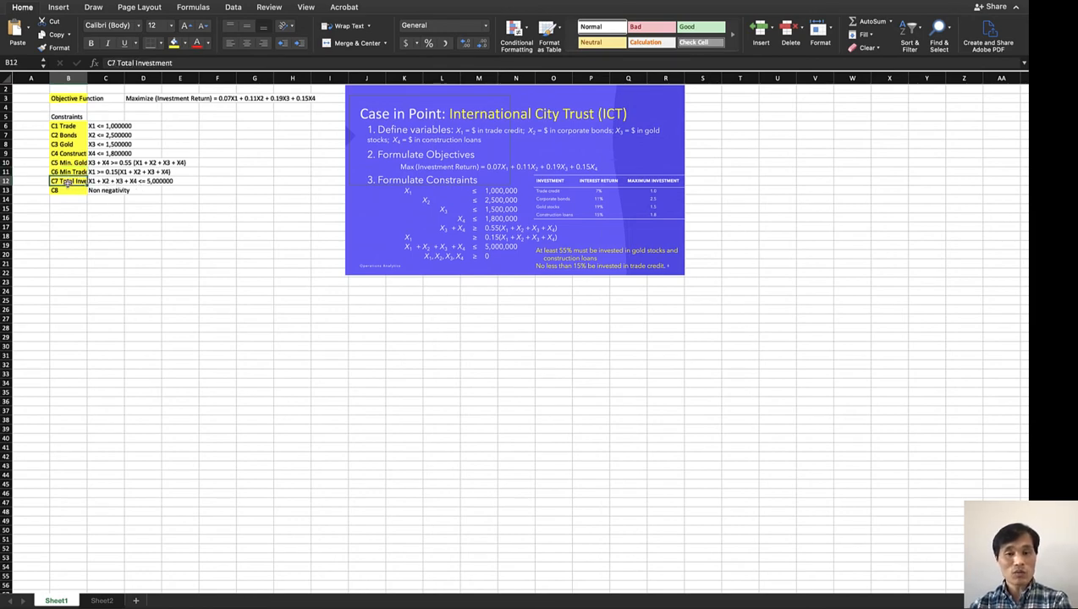
pyautogui.press('Left')
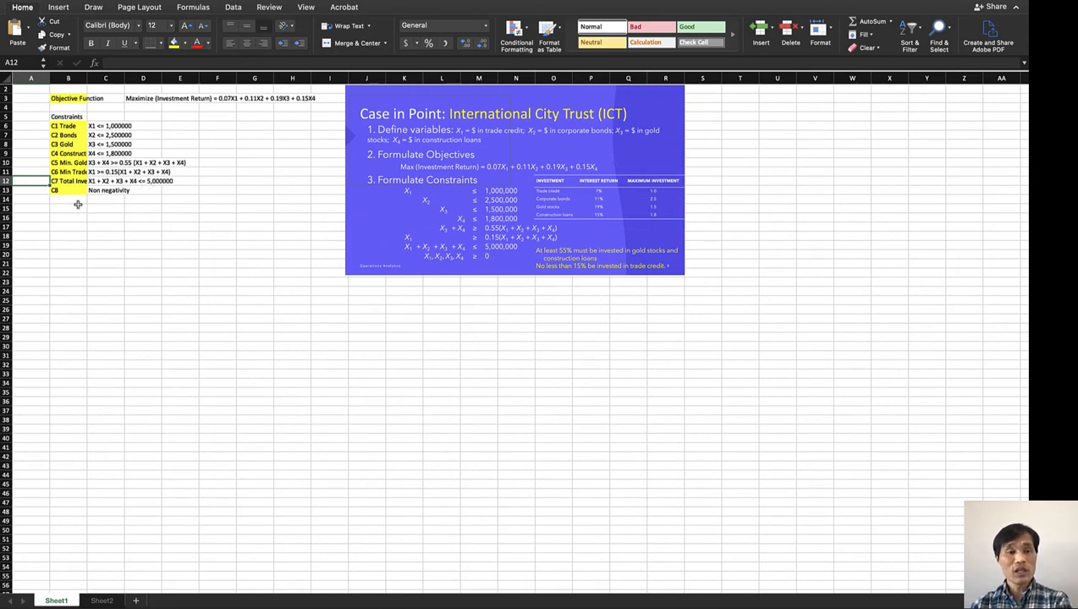
pyautogui.click(67, 184)
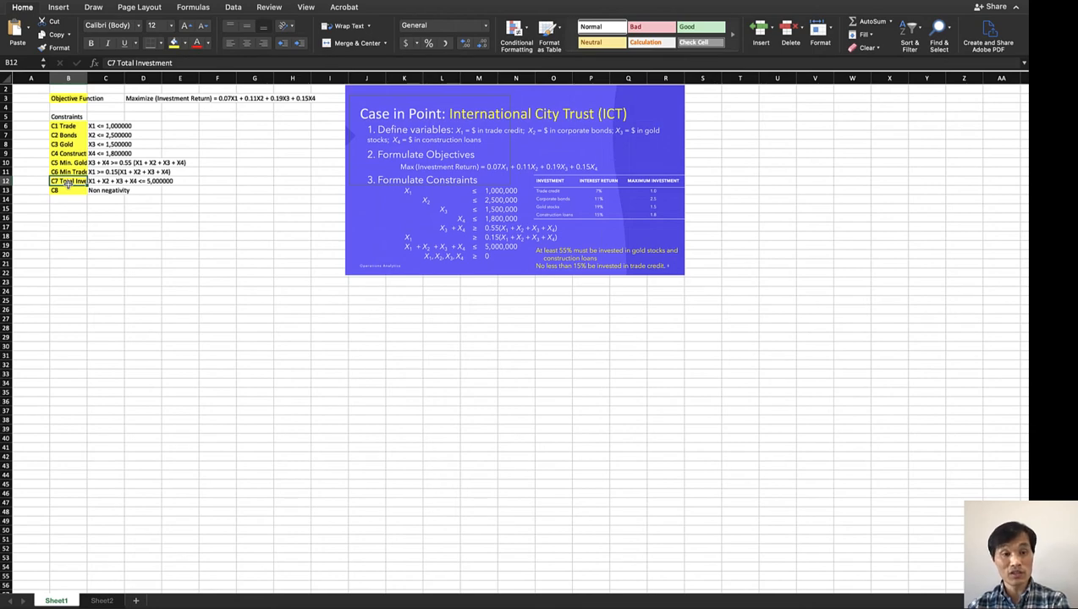
pyautogui.press('Right')
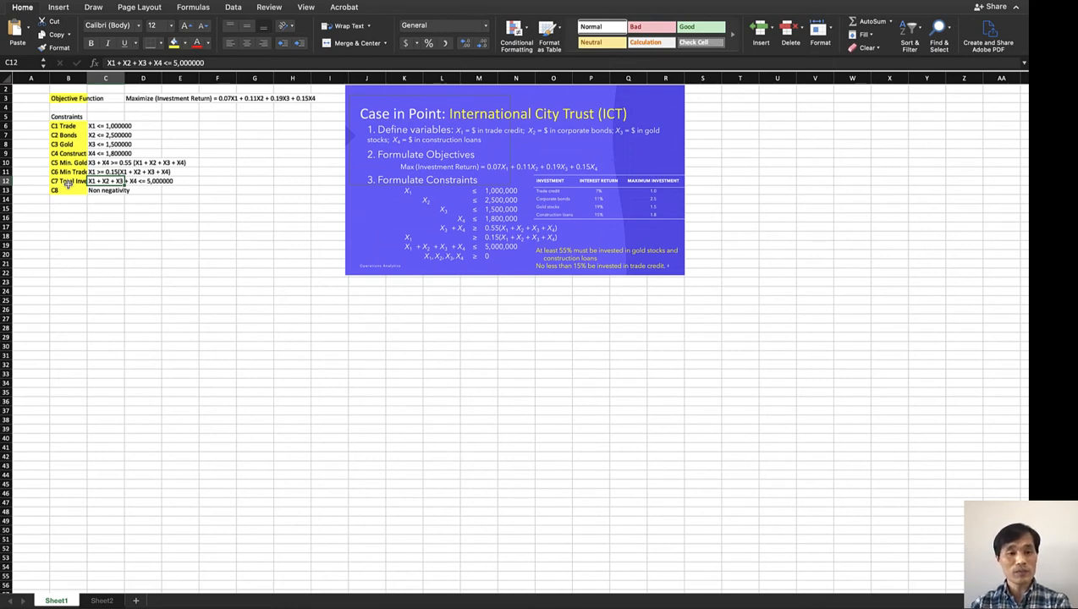
pyautogui.click(57, 194)
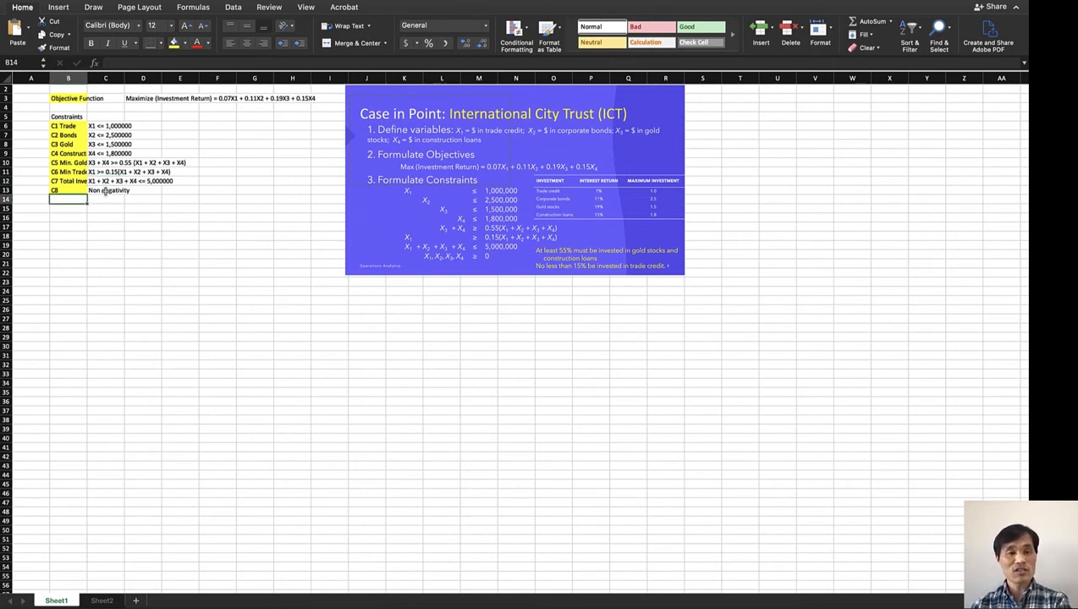
pyautogui.click(105, 192)
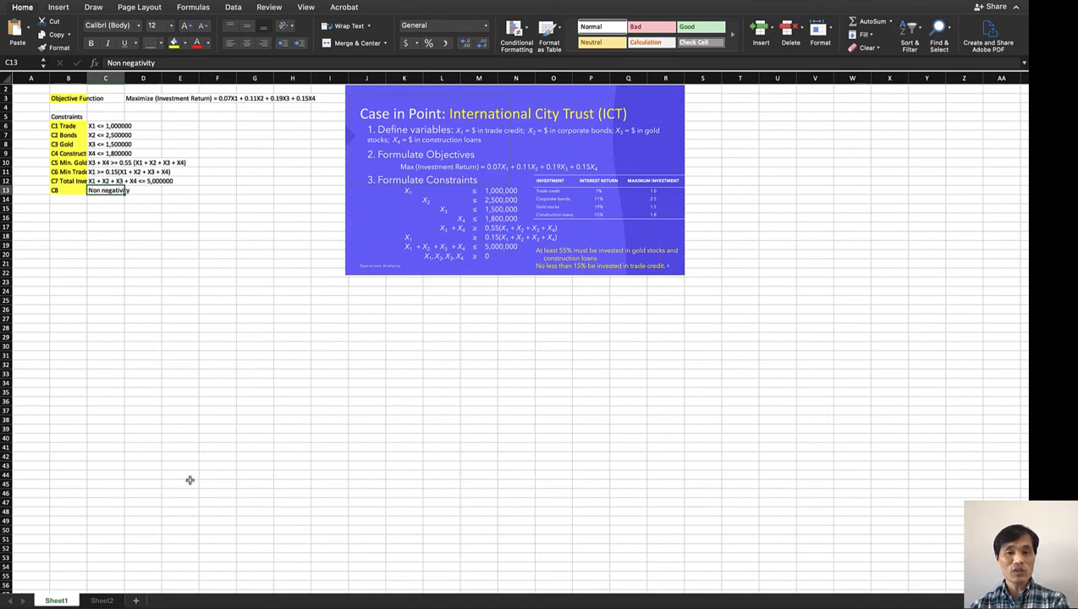
# Move the case slide picture below the constraints list, covering about rows 16 to 36 from column A.
pyautogui.click(463, 191)
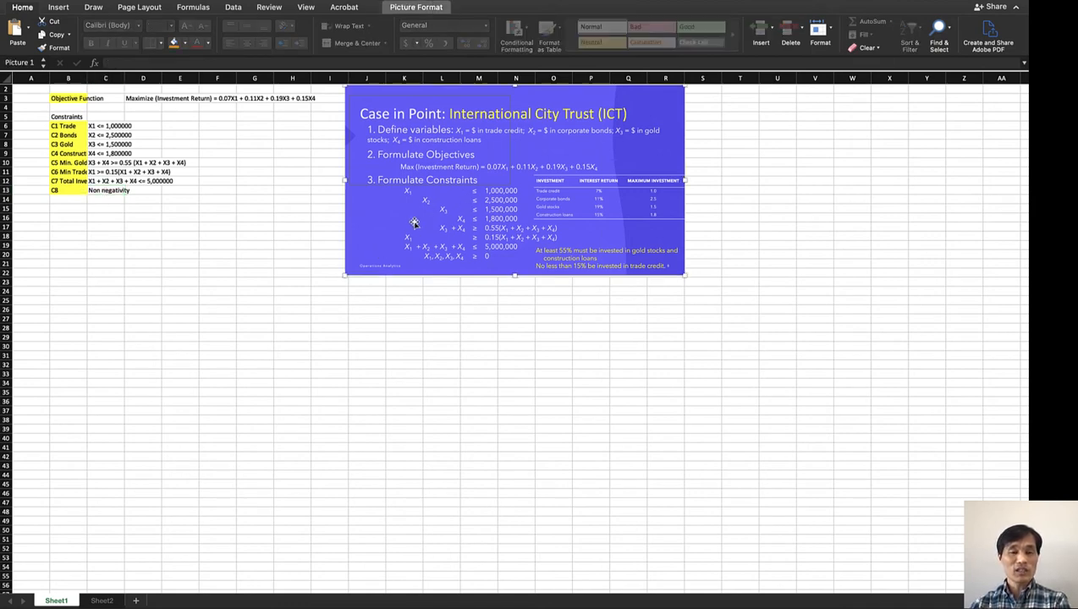
pyautogui.moveTo(414, 222); pyautogui.dragTo(85, 352)
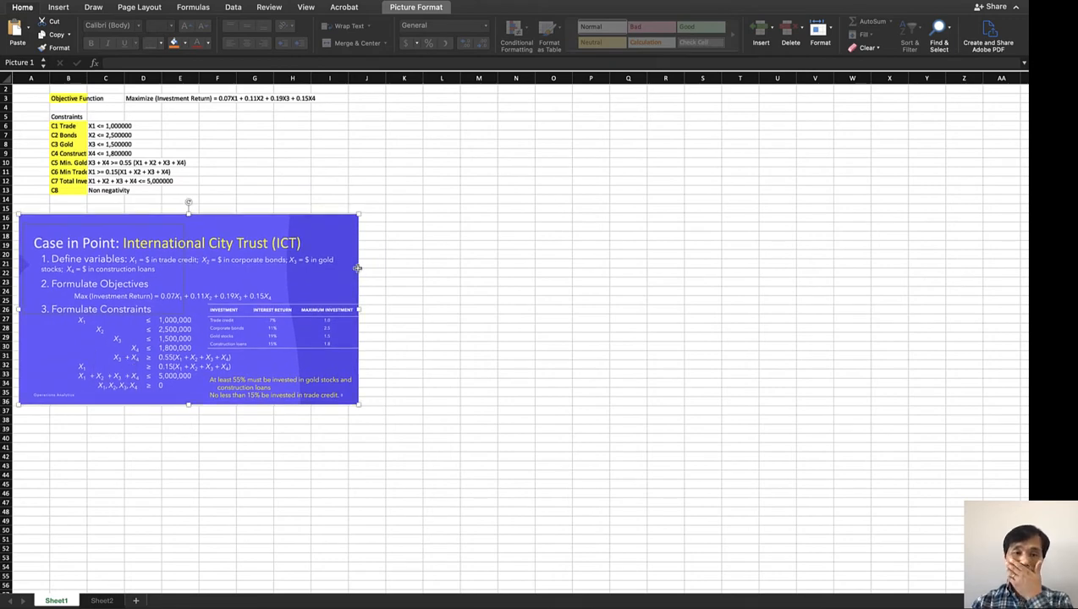
# Enter the headers Variable, X1, X2, X3 and X4 across cells L3:P3.
pyautogui.click(441, 99)
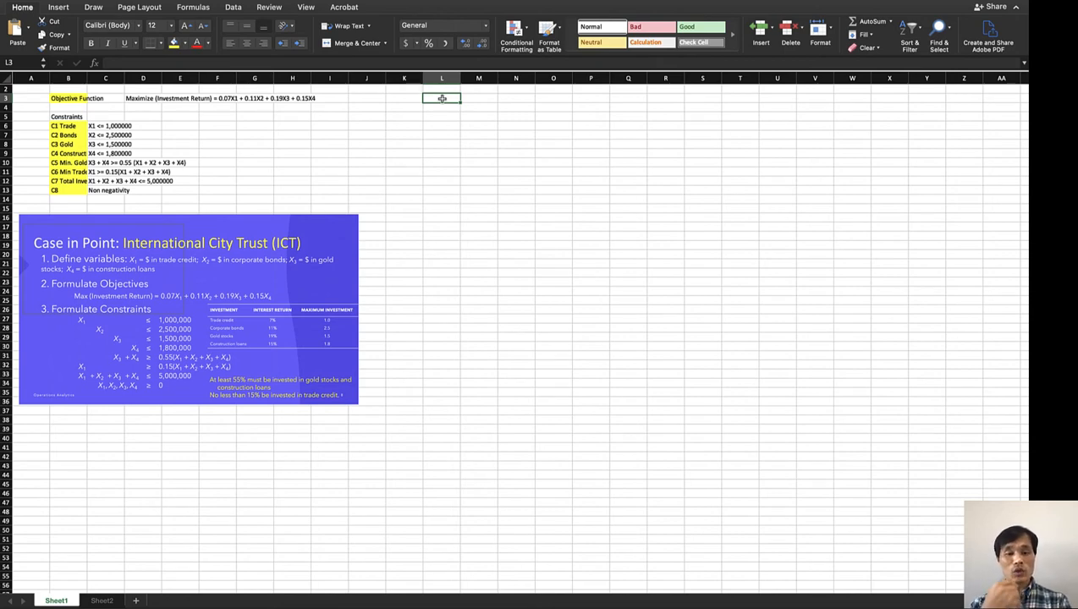
pyautogui.write('Var')
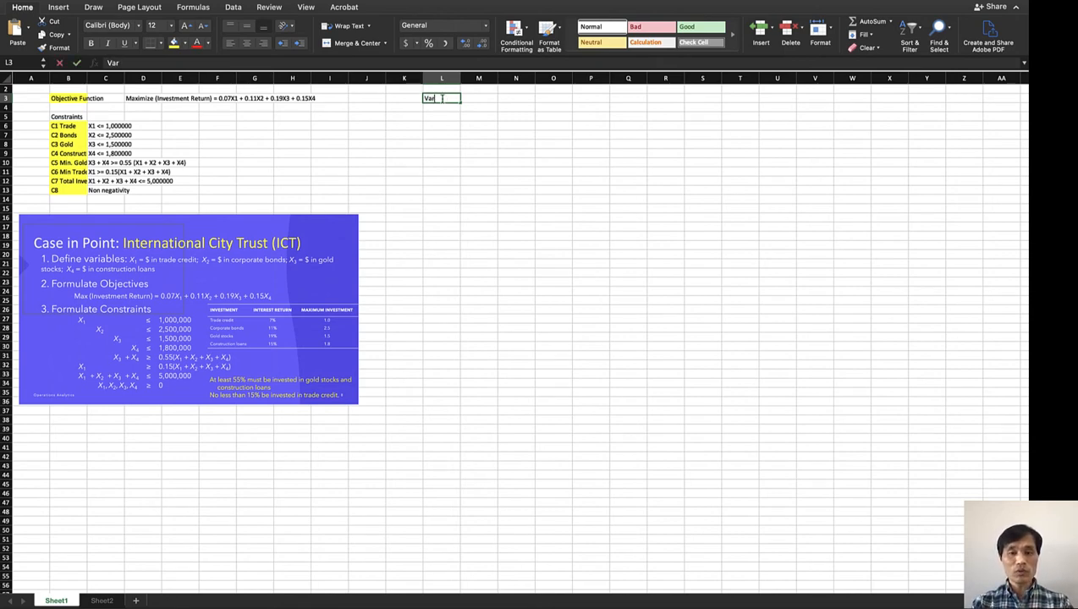
pyautogui.write('iable')
pyautogui.press('Tab')
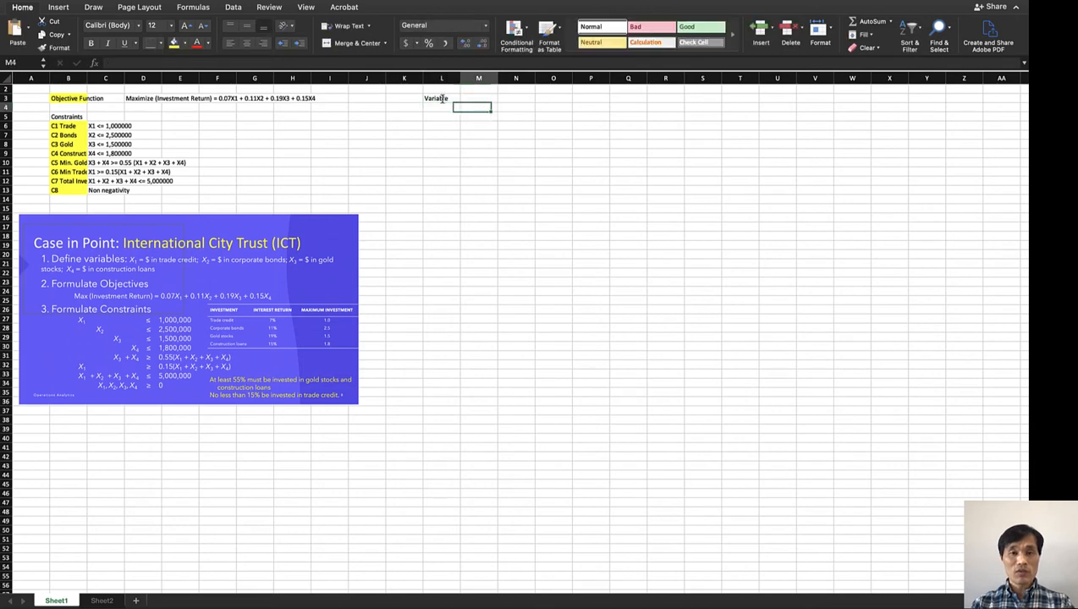
pyautogui.write('X1')
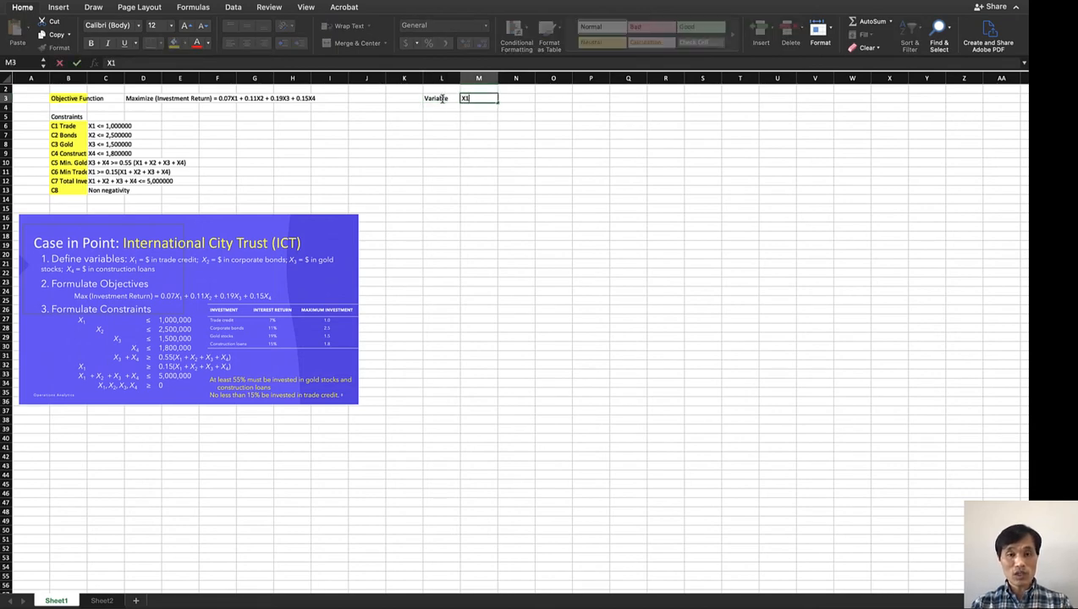
pyautogui.press('Tab')
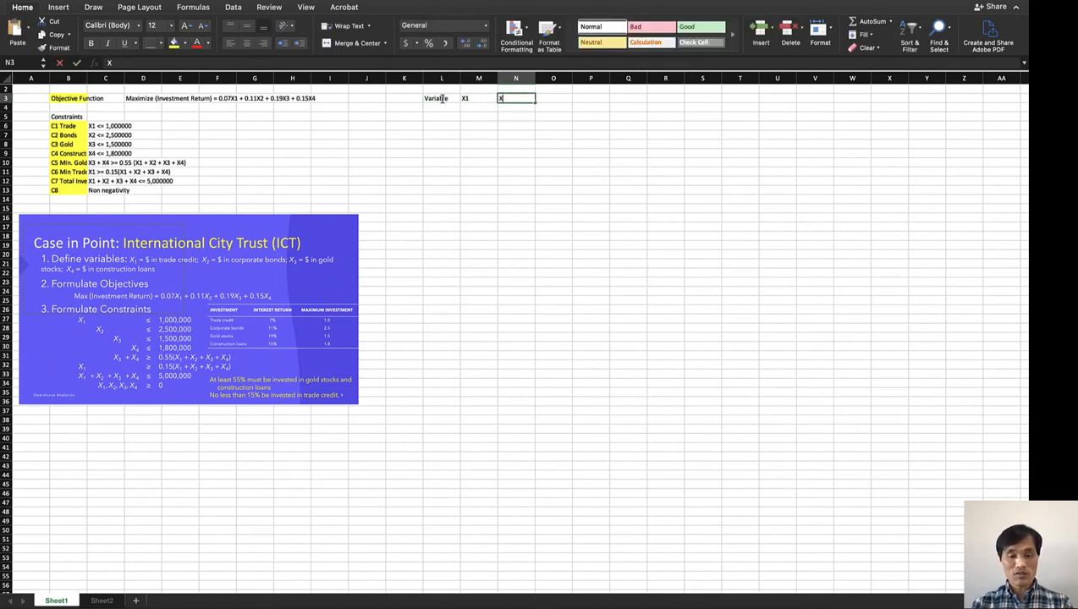
pyautogui.write('X2')
pyautogui.press('Tab')
pyautogui.write('X3')
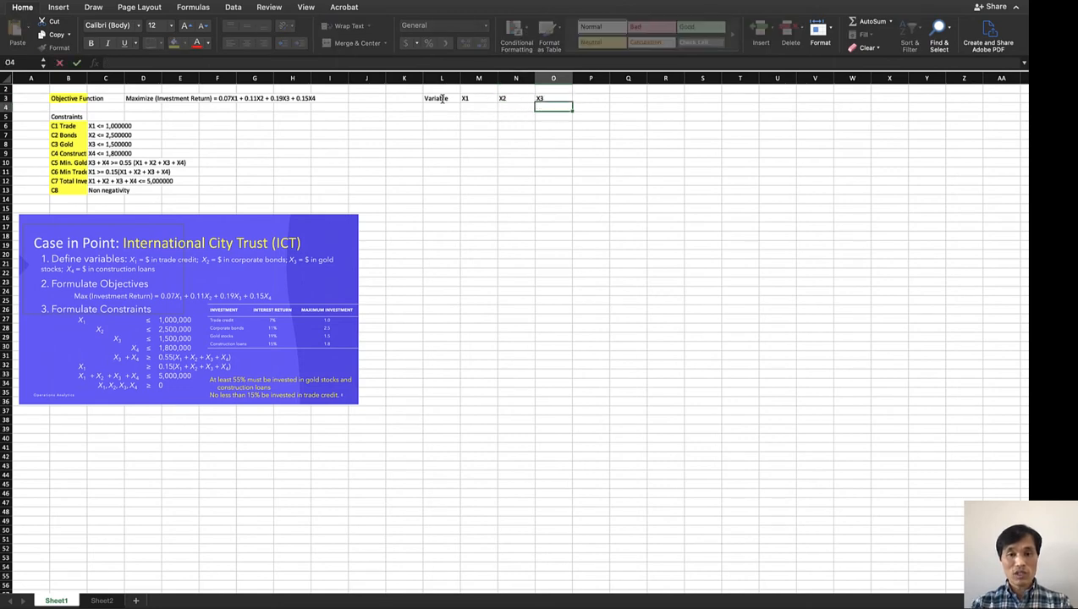
pyautogui.press('Tab')
pyautogui.write('X4')
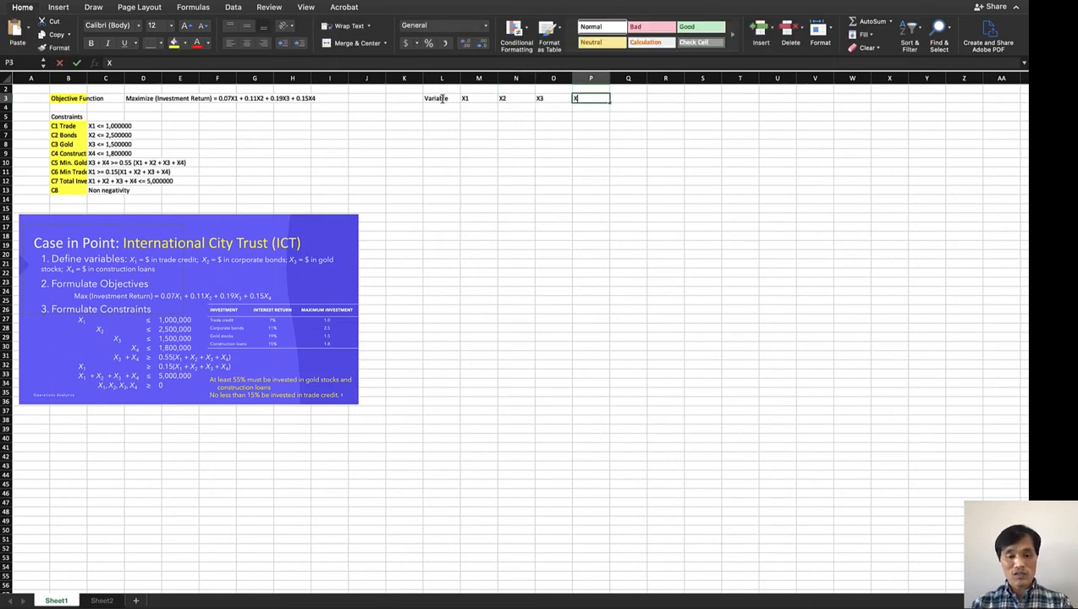
pyautogui.press('Return')
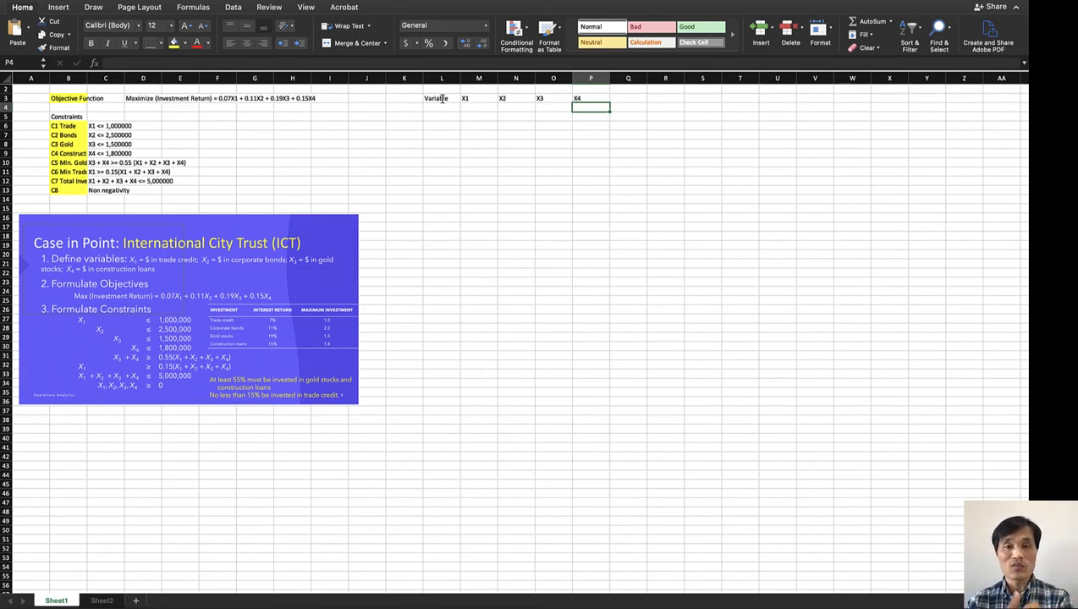
# Fill the decision variable cells M4:P4 under X1 to X4 with yellow.
pyautogui.press('Left')
pyautogui.press('Left')
pyautogui.press('Left')
pyautogui.press('Left')
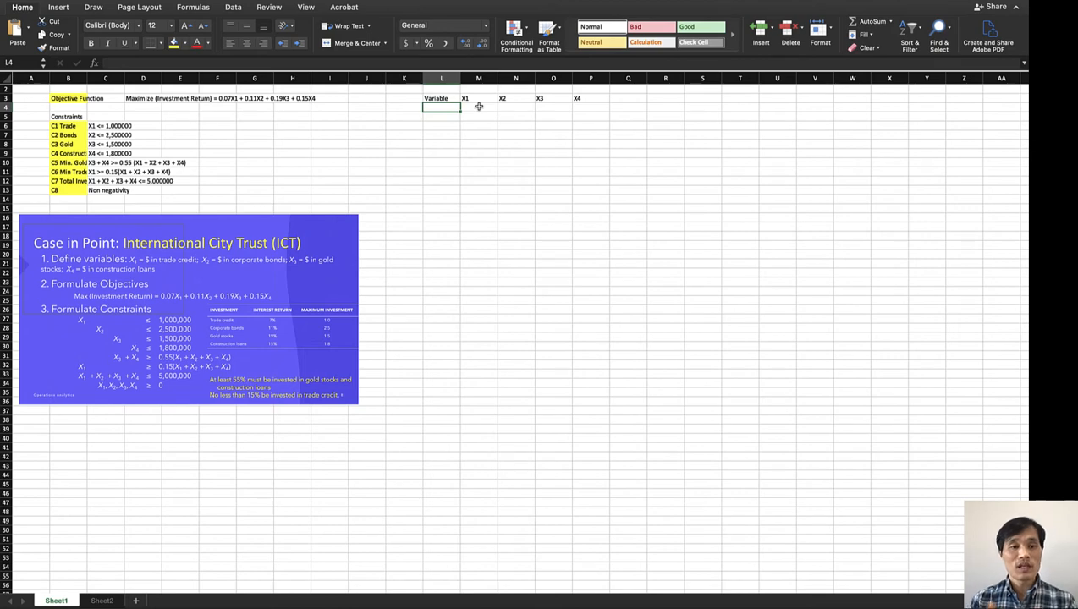
pyautogui.moveTo(480, 107); pyautogui.dragTo(576, 110)
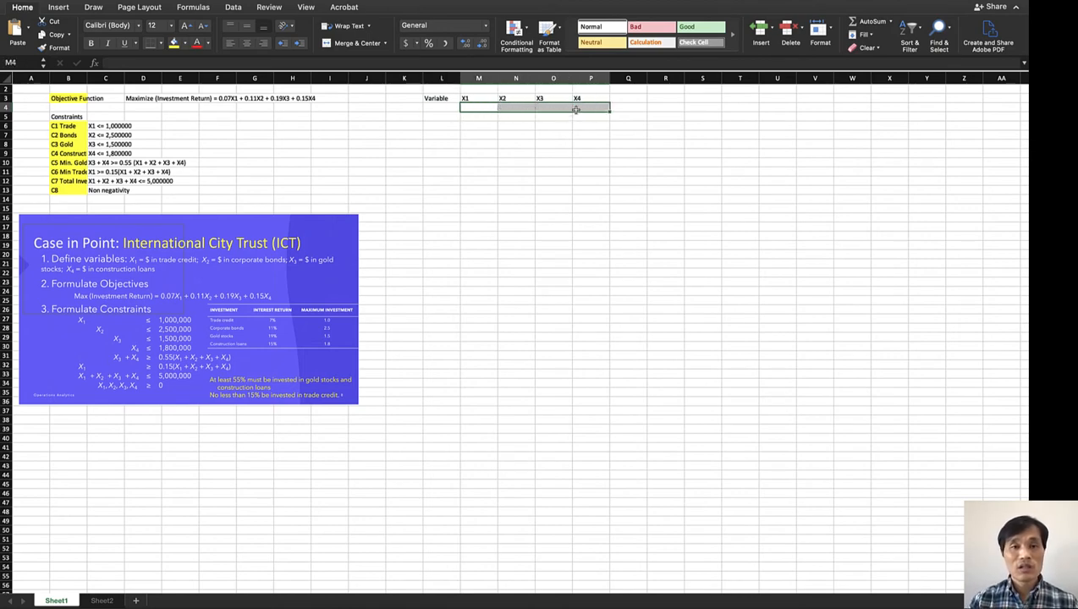
pyautogui.click(173, 42)
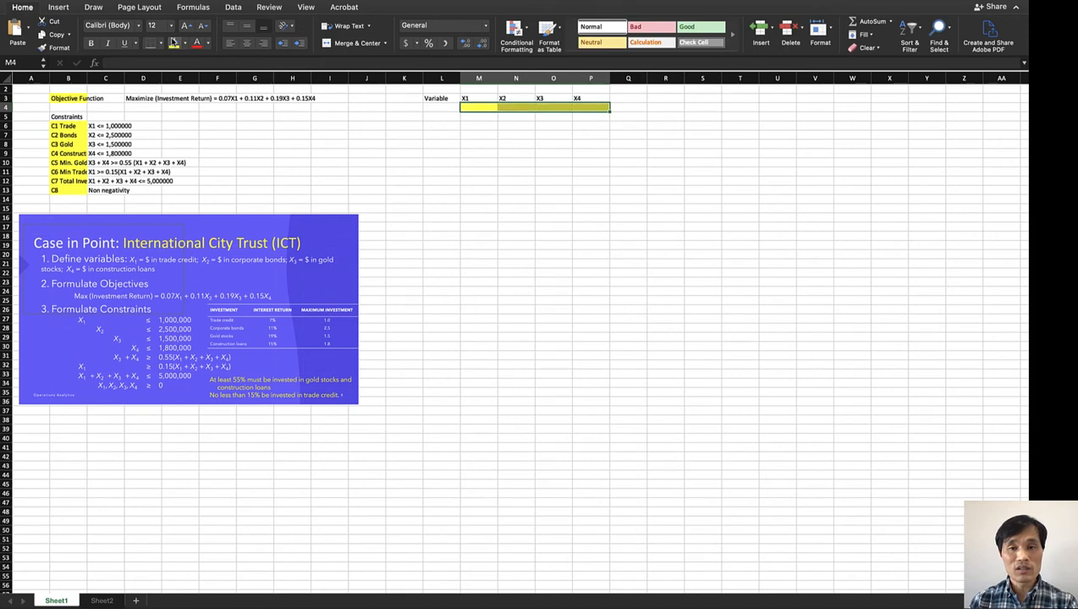
pyautogui.click(455, 261)
pyautogui.moveTo(481, 104)
pyautogui.mouseDown()
pyautogui.moveTo(592, 106)
pyautogui.moveTo(486, 106)
pyautogui.mouseUp()
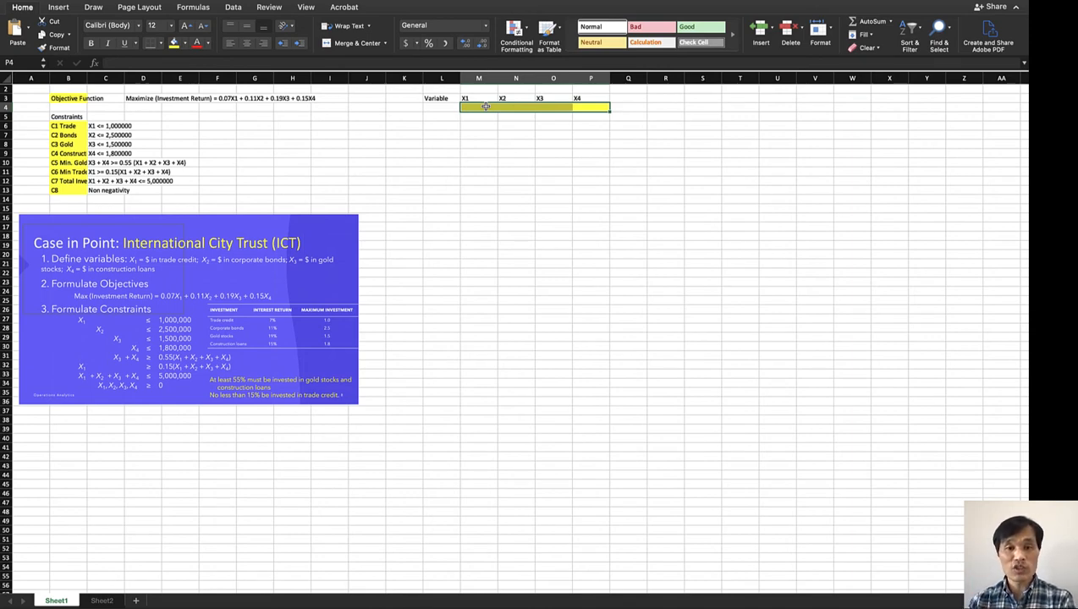
# Label cell L5 "Objective Coefficient" and widen column L to fit the text.
pyautogui.press('Down')
pyautogui.press('Left')
pyautogui.press('Left')
pyautogui.press('Left')
pyautogui.press('Left')
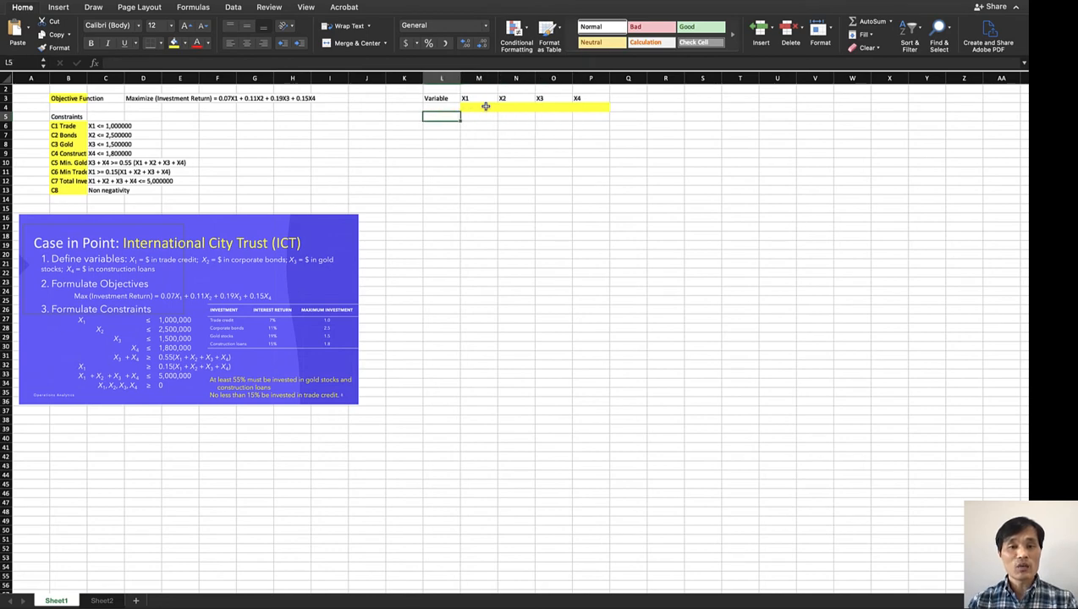
pyautogui.write('C')
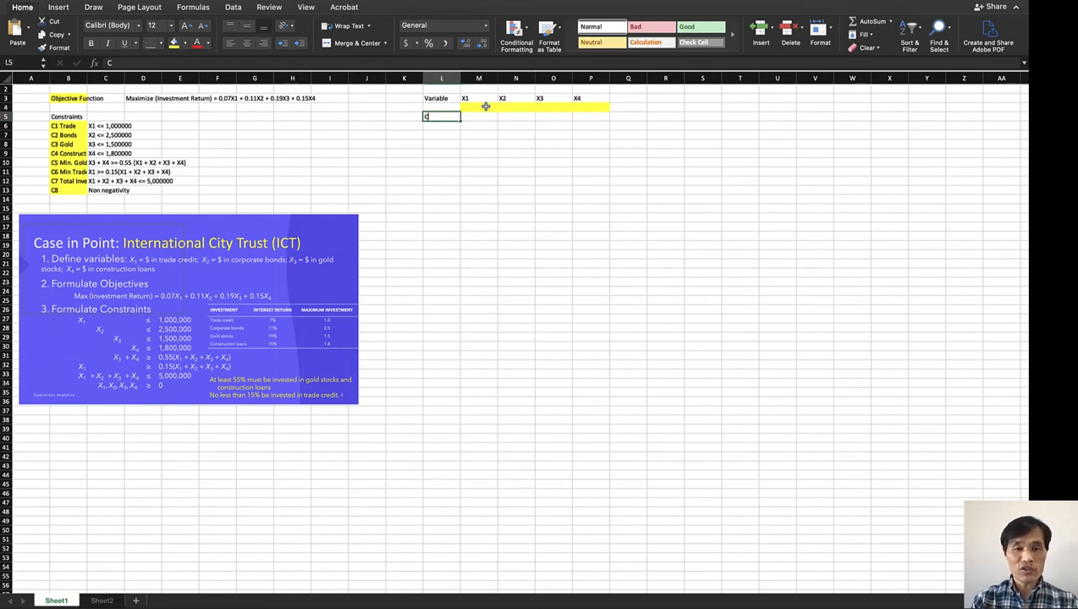
pyautogui.press('BackSpace')
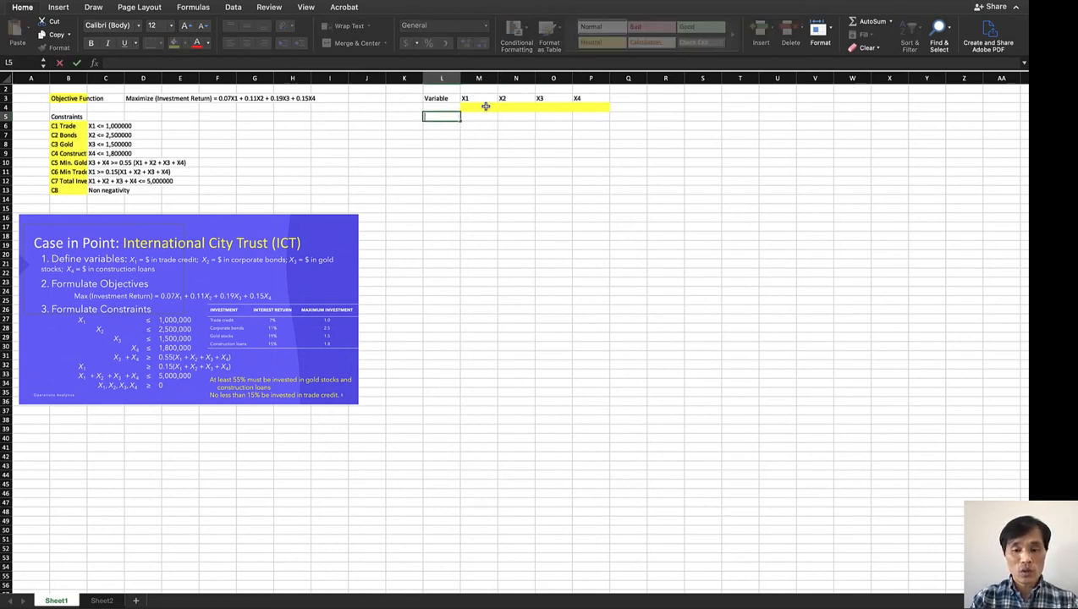
pyautogui.write('Objective')
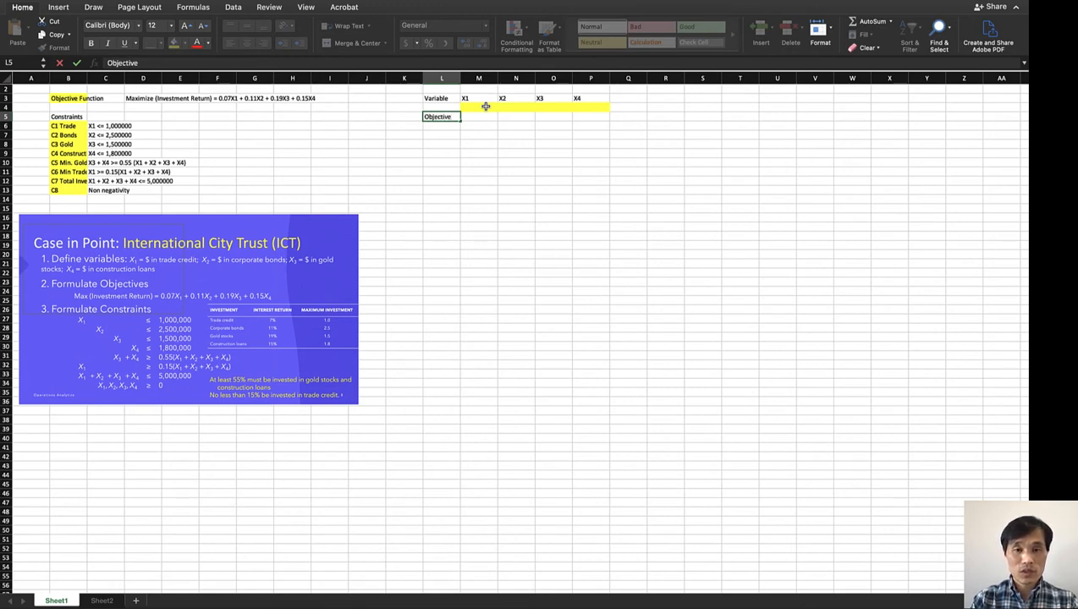
pyautogui.write(' Coef')
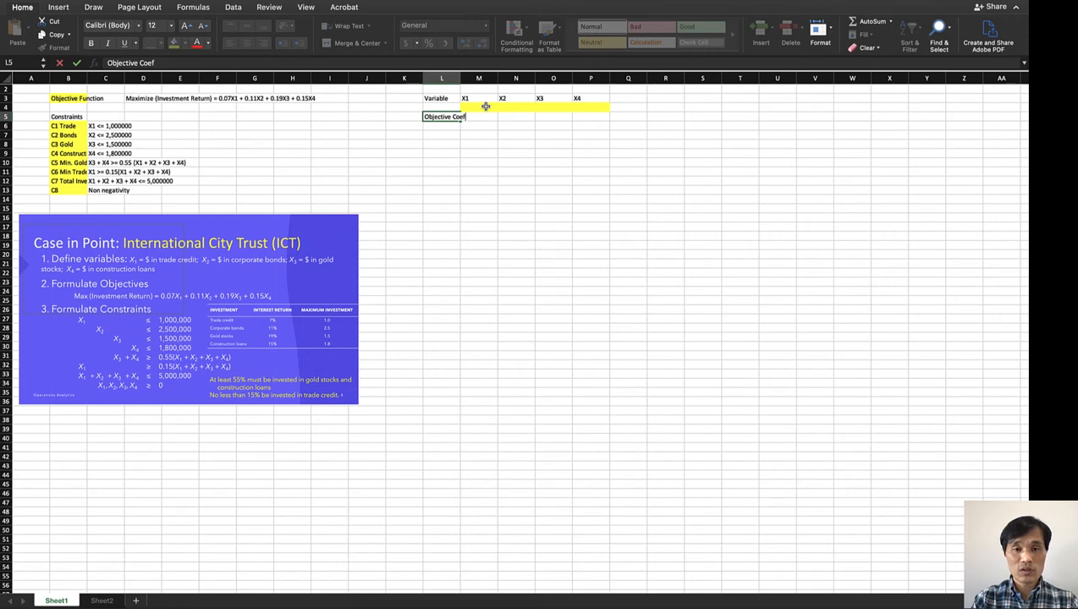
pyautogui.write('ficient')
pyautogui.press('Return')
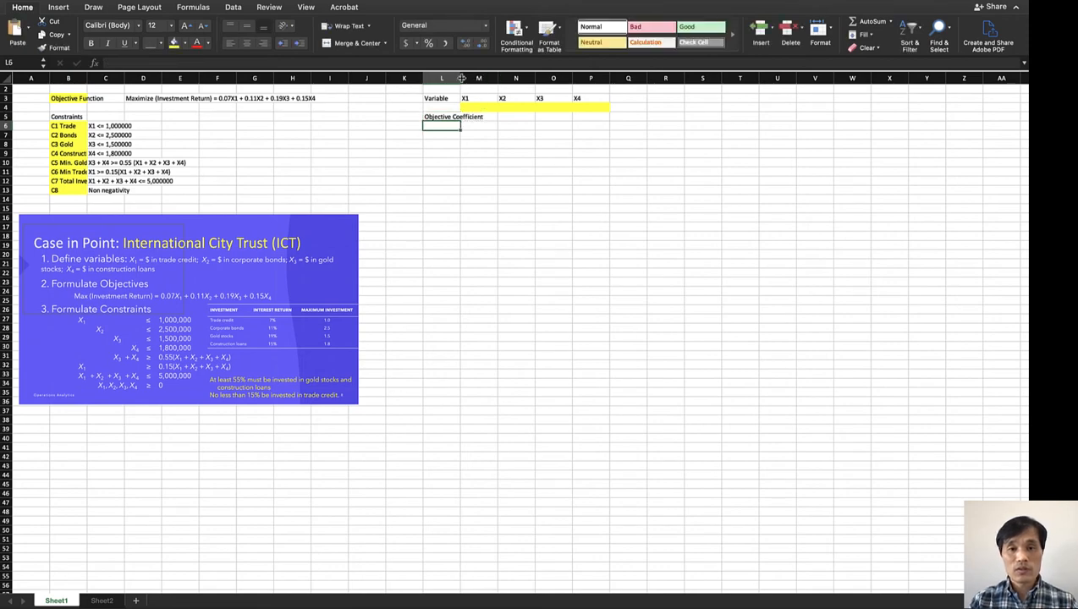
pyautogui.moveTo(461, 78); pyautogui.dragTo(499, 78)
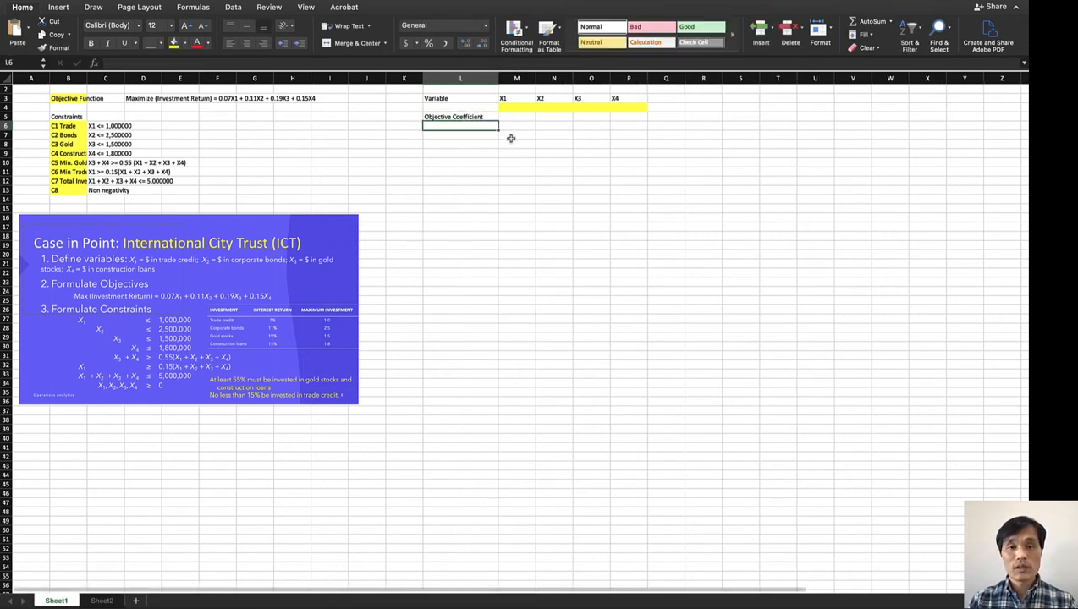
# Enter the objective coefficients 0.07 for X1 in M5 and 0.11 for X2 in N5.
pyautogui.click(517, 116)
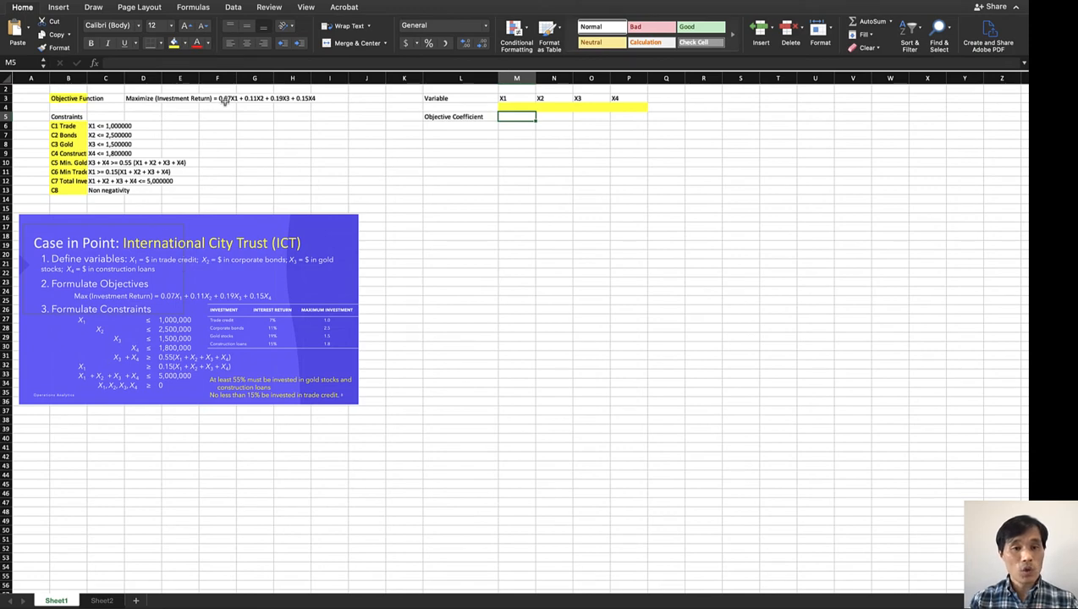
pyautogui.write('0.07')
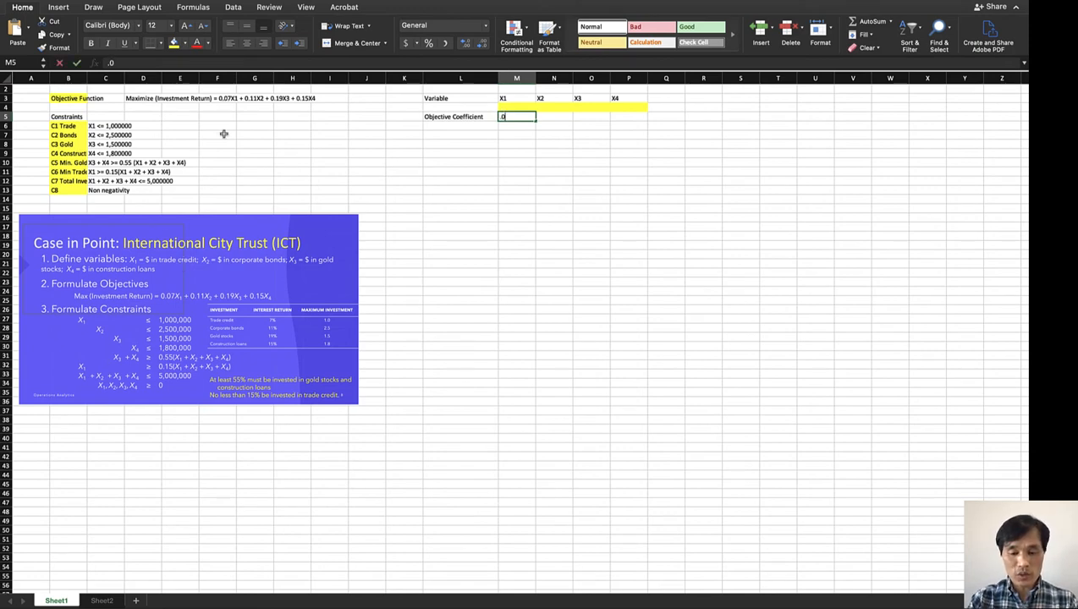
pyautogui.press('Return')
pyautogui.press('Right')
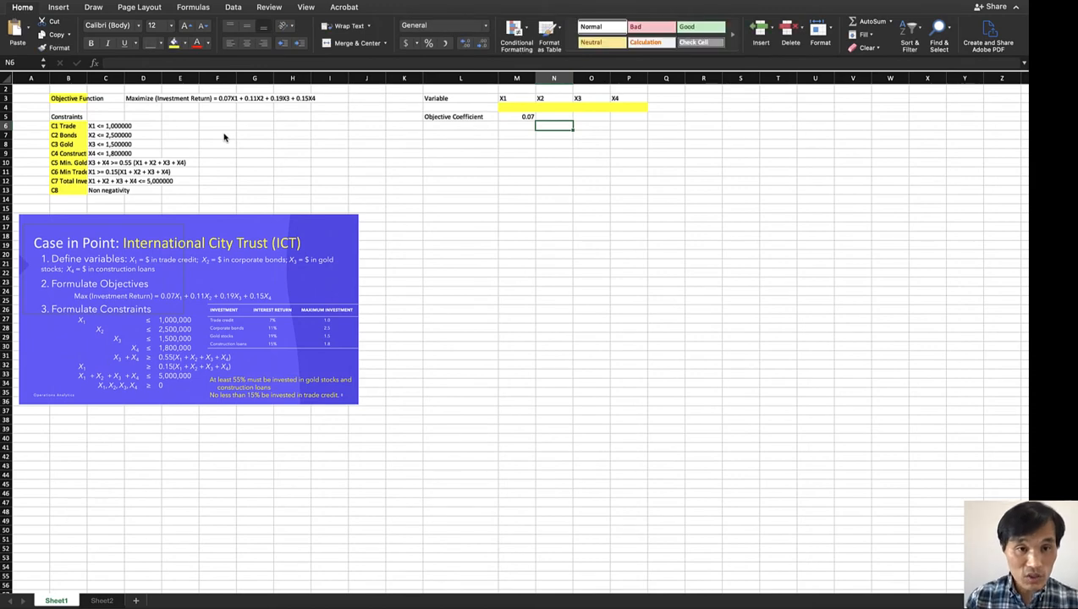
pyautogui.write('0.11')
pyautogui.press('Return')
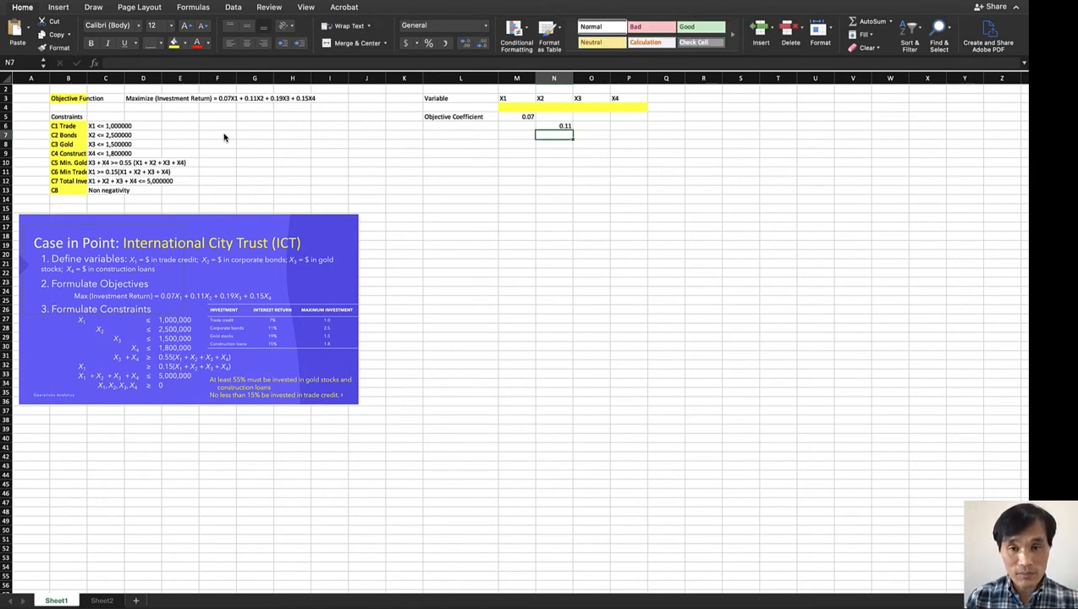
pyautogui.press('Up')
pyautogui.press('super+x')
pyautogui.press('Up')
pyautogui.press('super+v')
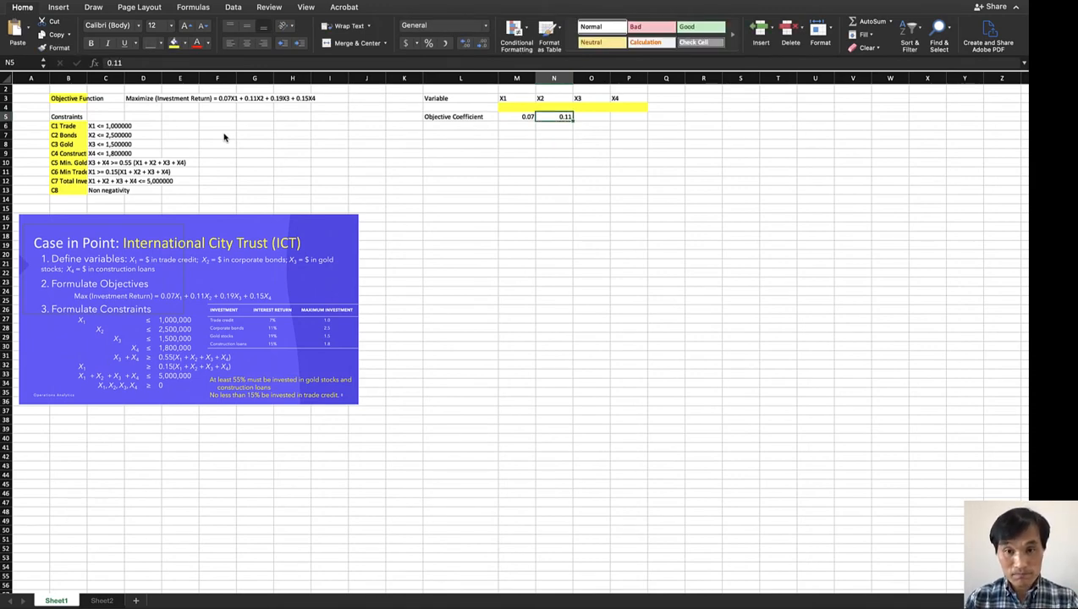
# Enter the objective coefficients 0.19 for X3 in O5 and 0.15 for X4 in P5.
pyautogui.press('Right')
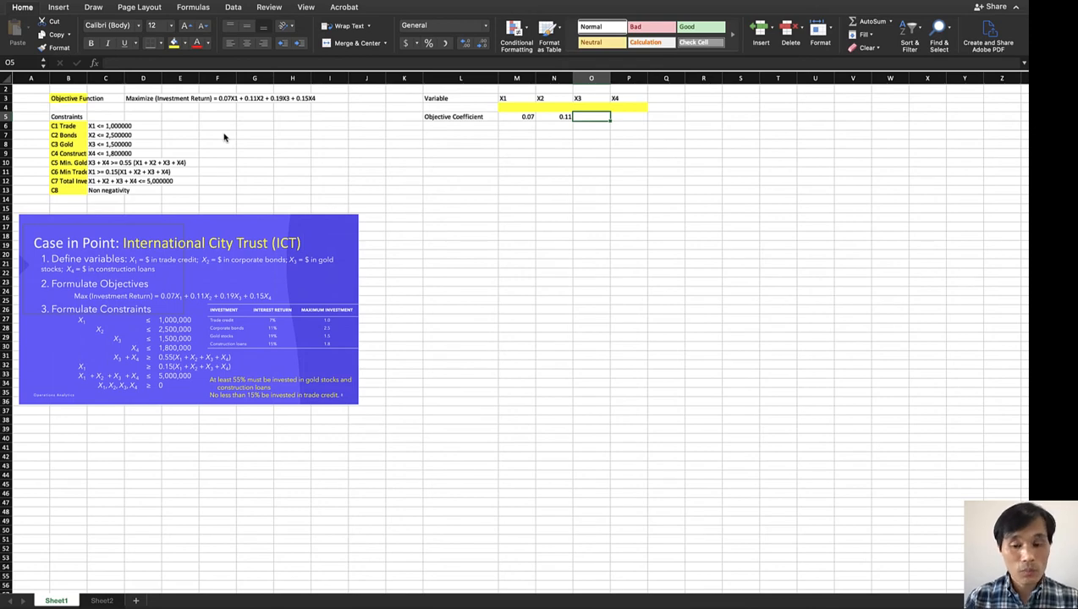
pyautogui.write('0.19')
pyautogui.press('Return')
pyautogui.press('Right')
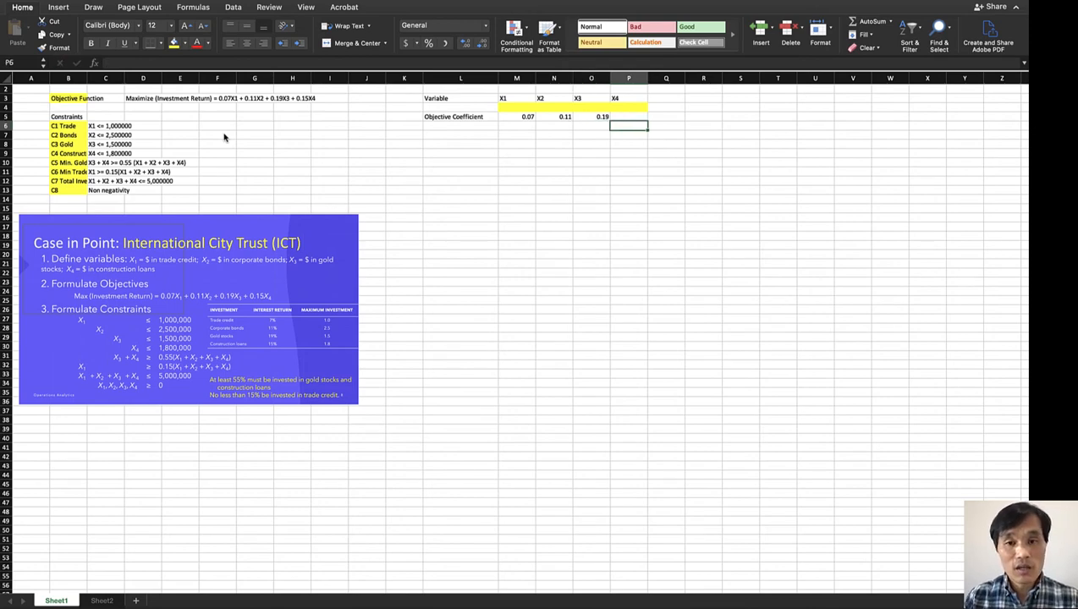
pyautogui.write('0.15')
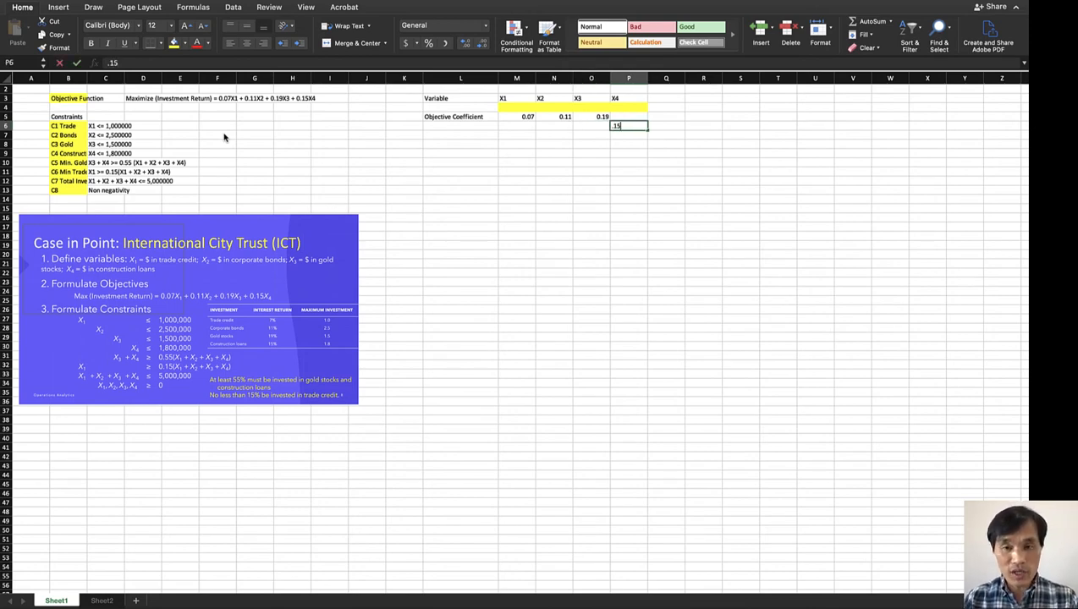
pyautogui.press('Return')
pyautogui.press('Up')
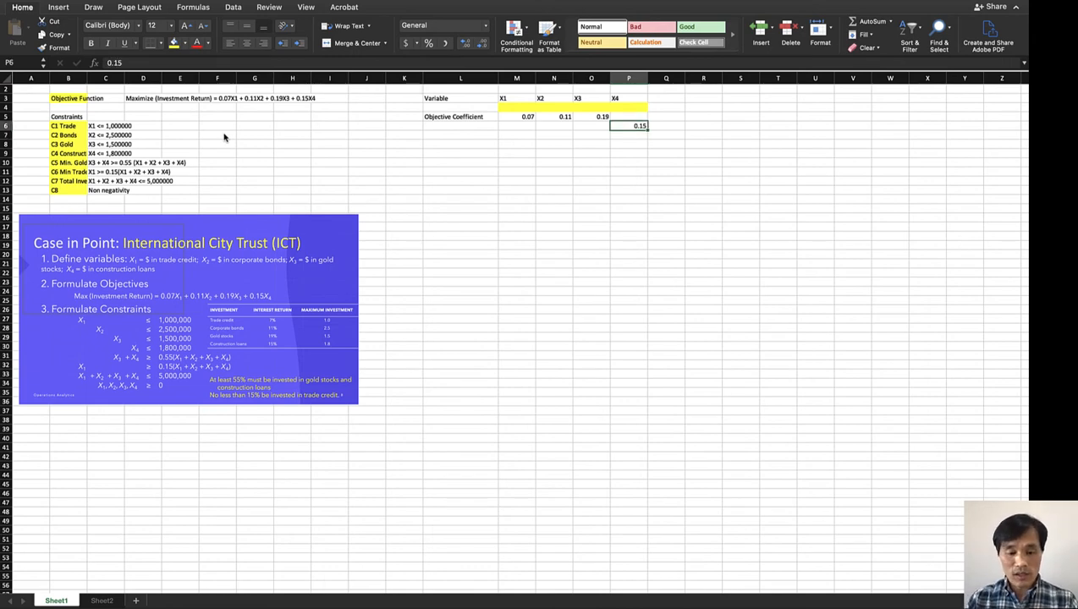
pyautogui.press('super+x')
pyautogui.press('Up')
pyautogui.press('super+v')
pyautogui.press('Down')
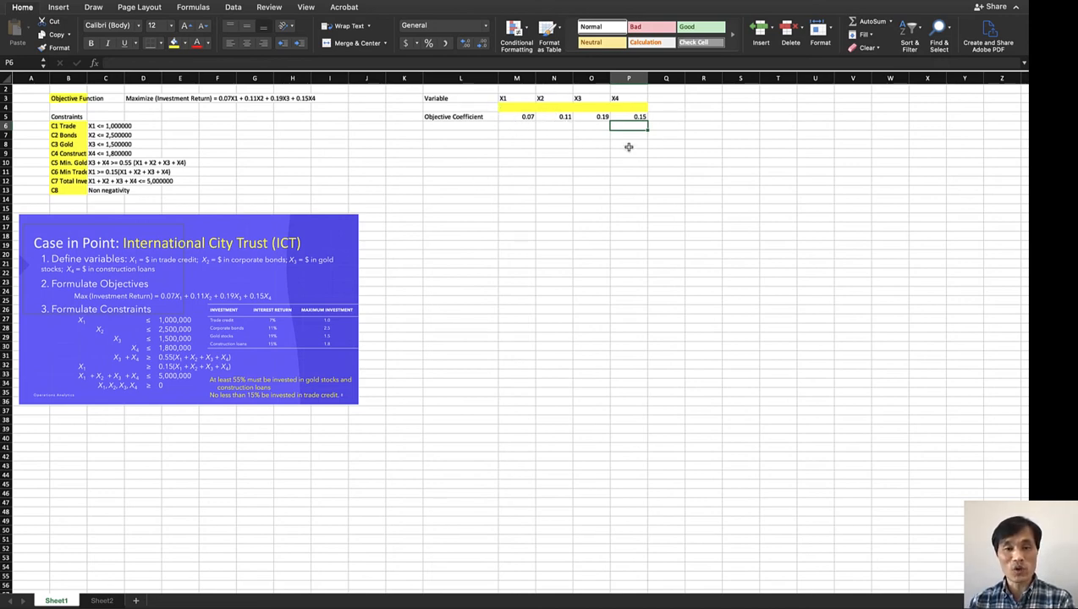
# Label cell L7 "Objective Function".
pyautogui.click(447, 138)
pyautogui.write('Ob')
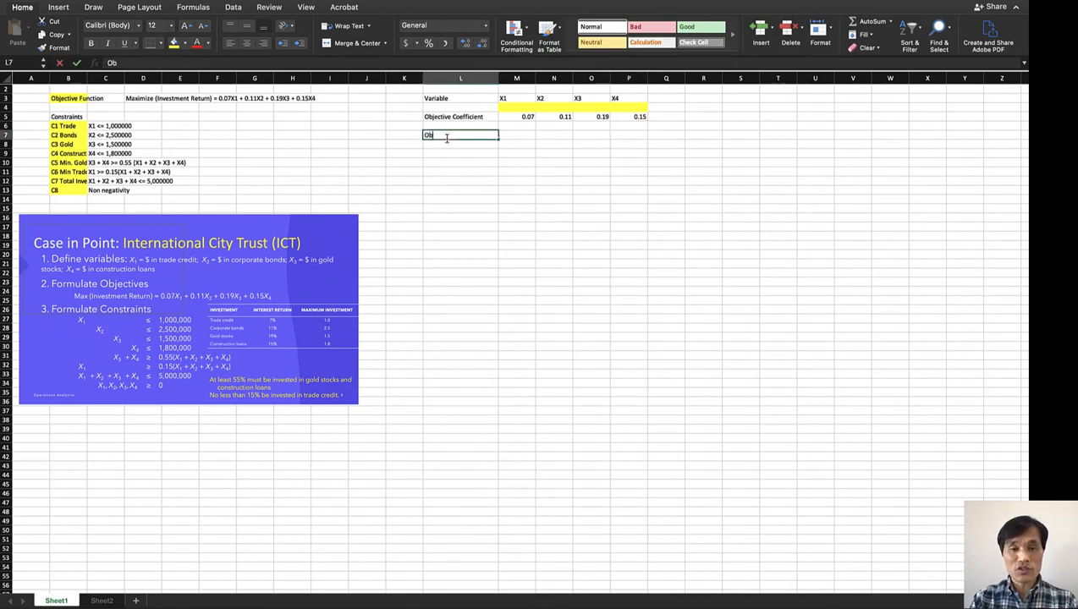
pyautogui.write('jective Function')
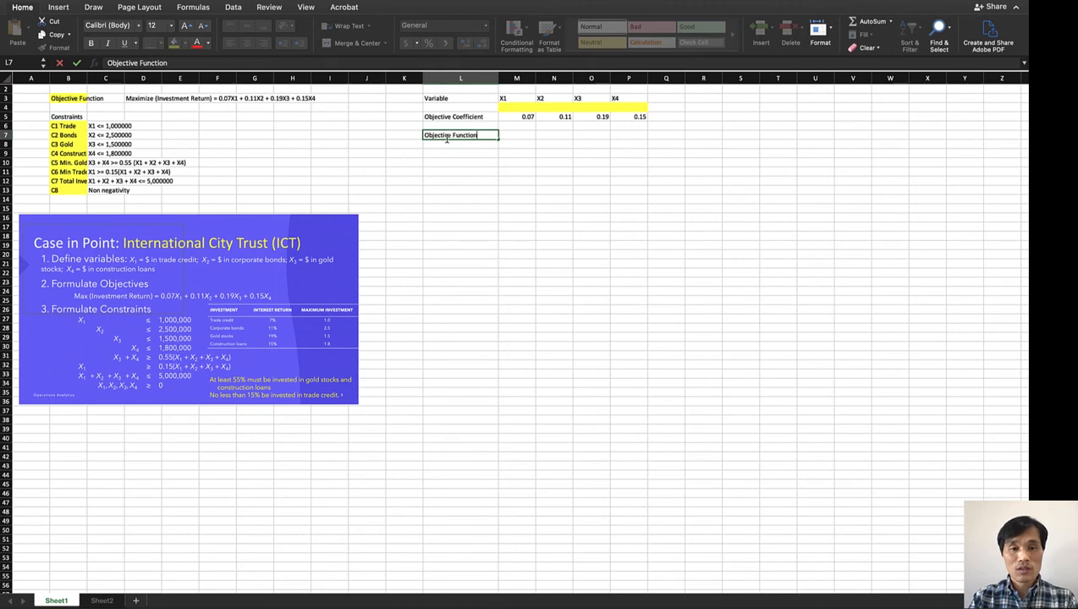
pyautogui.press('Return')
# Enter the objective function formula =M5*M4+N5*N4+O5*O4+P5*P4 in cell M7.
pyautogui.press('Right')
pyautogui.press('Up')
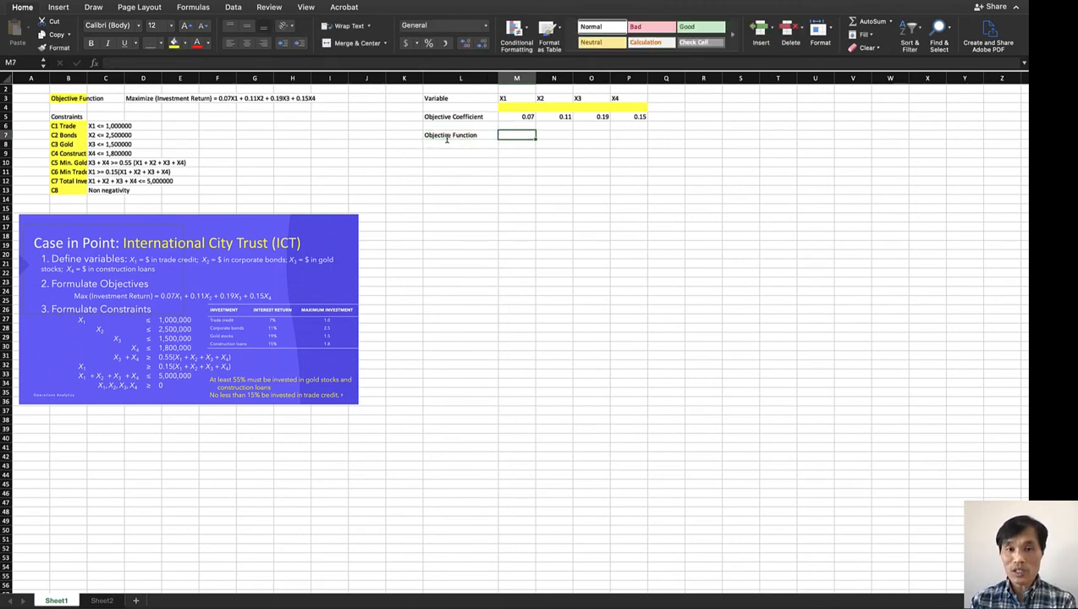
pyautogui.write('=')
pyautogui.click(507, 116)
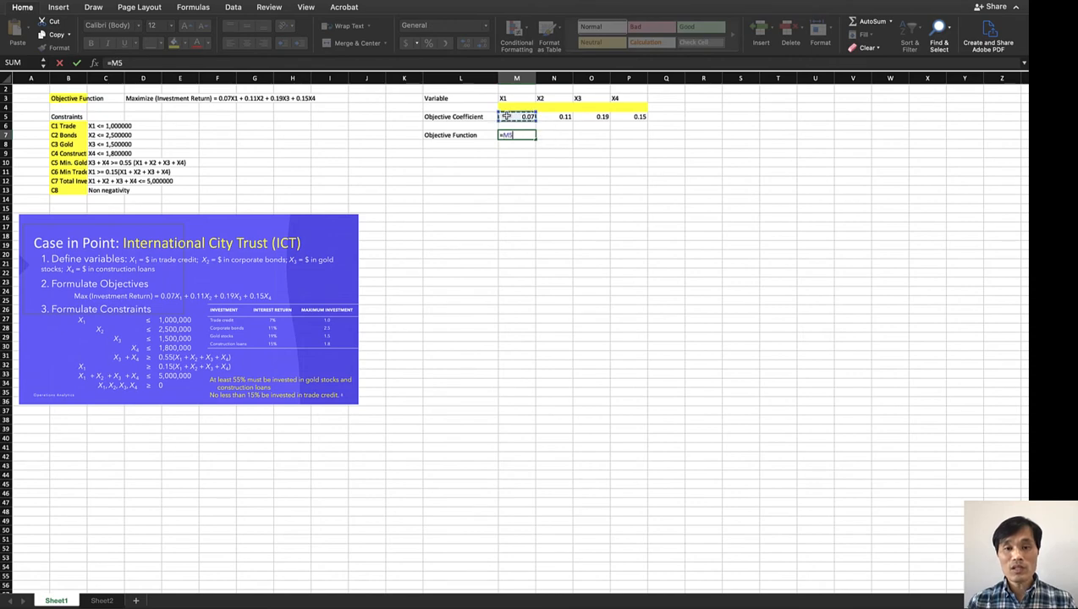
pyautogui.write('*')
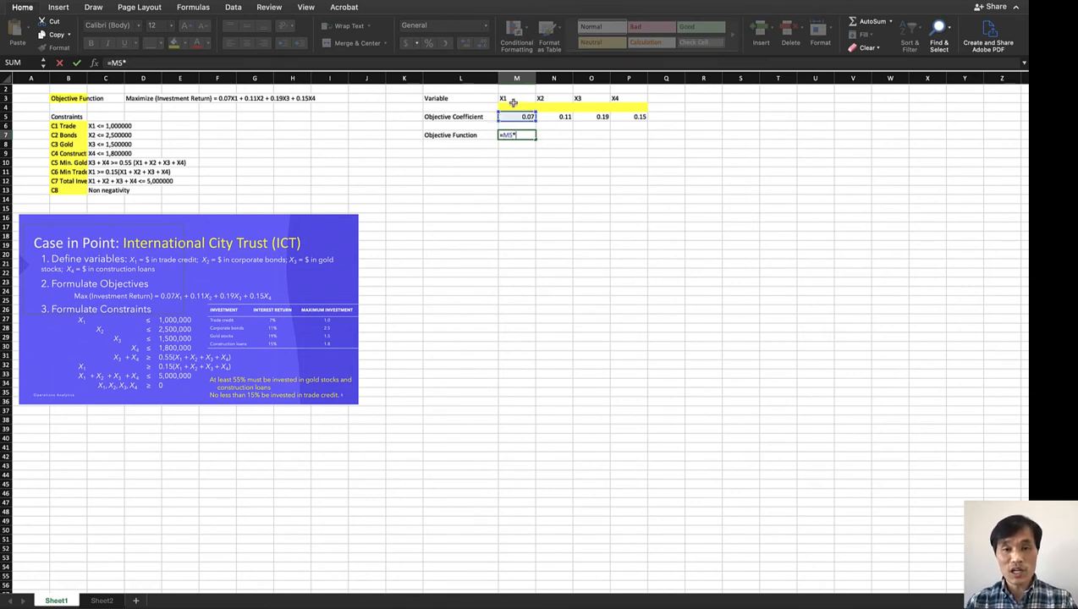
pyautogui.click(513, 106)
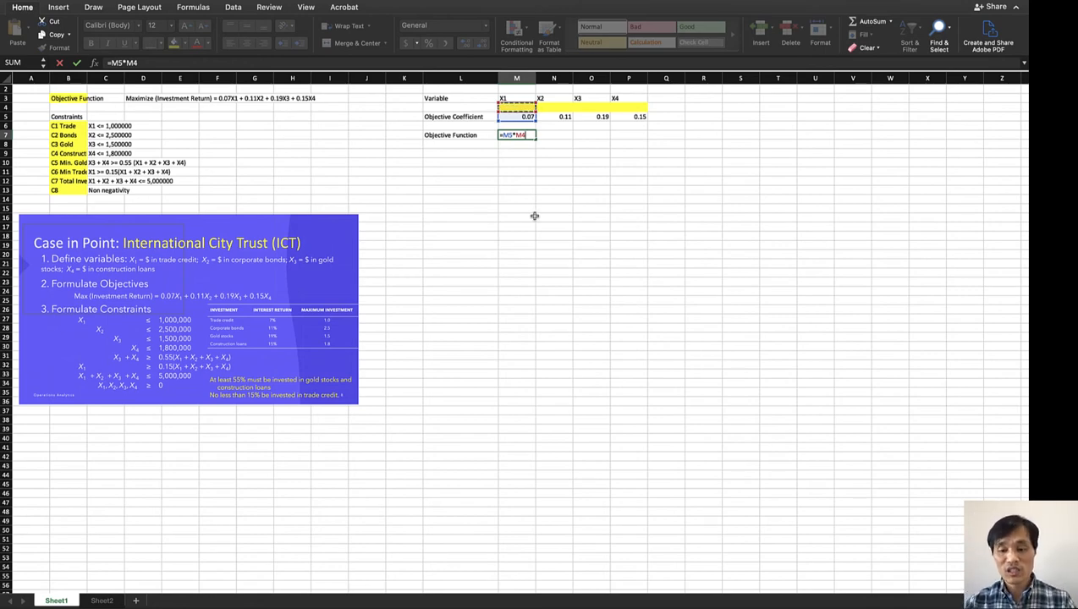
pyautogui.write('+')
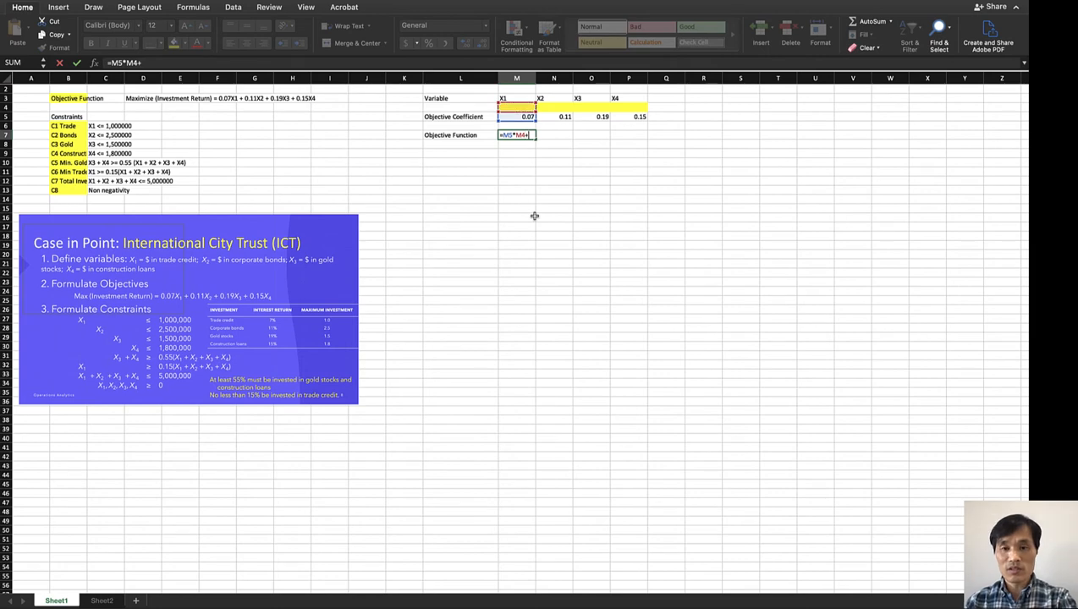
pyautogui.click(557, 119)
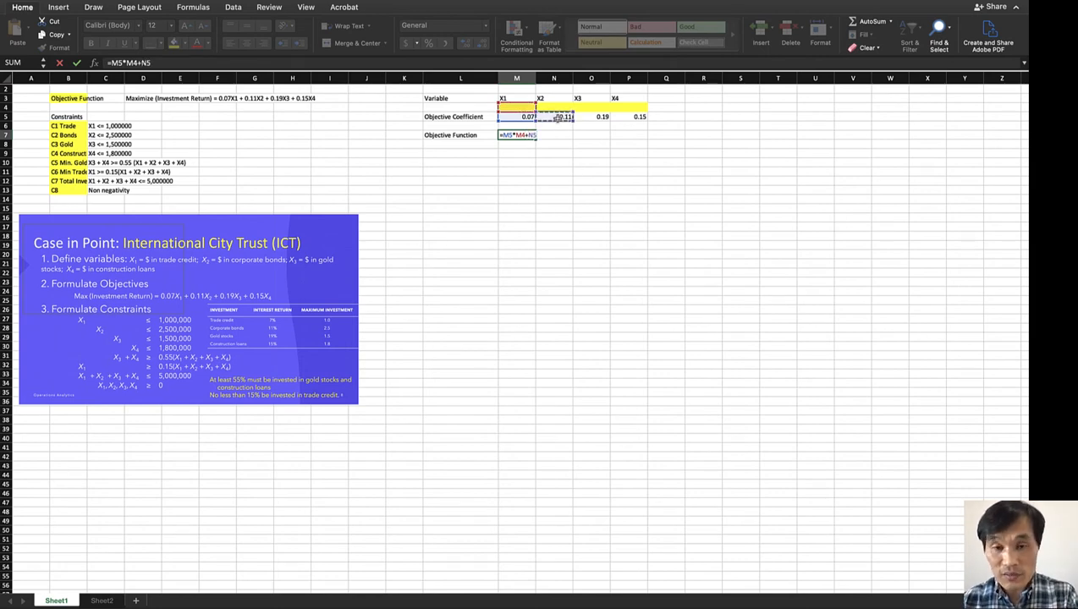
pyautogui.write('*')
pyautogui.click(560, 108)
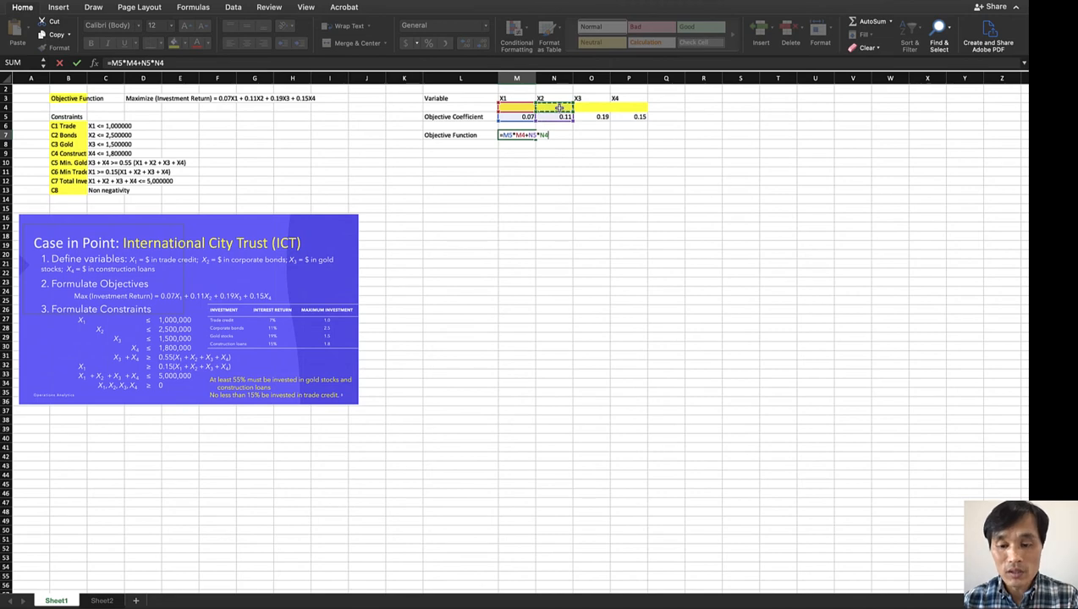
pyautogui.write('+')
pyautogui.click(597, 117)
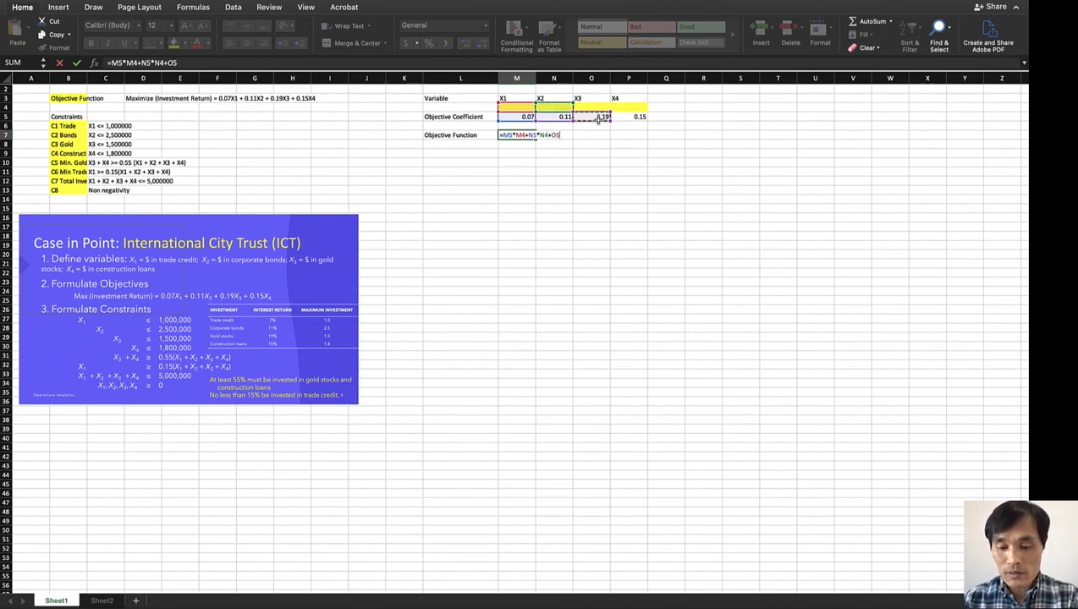
pyautogui.write('*')
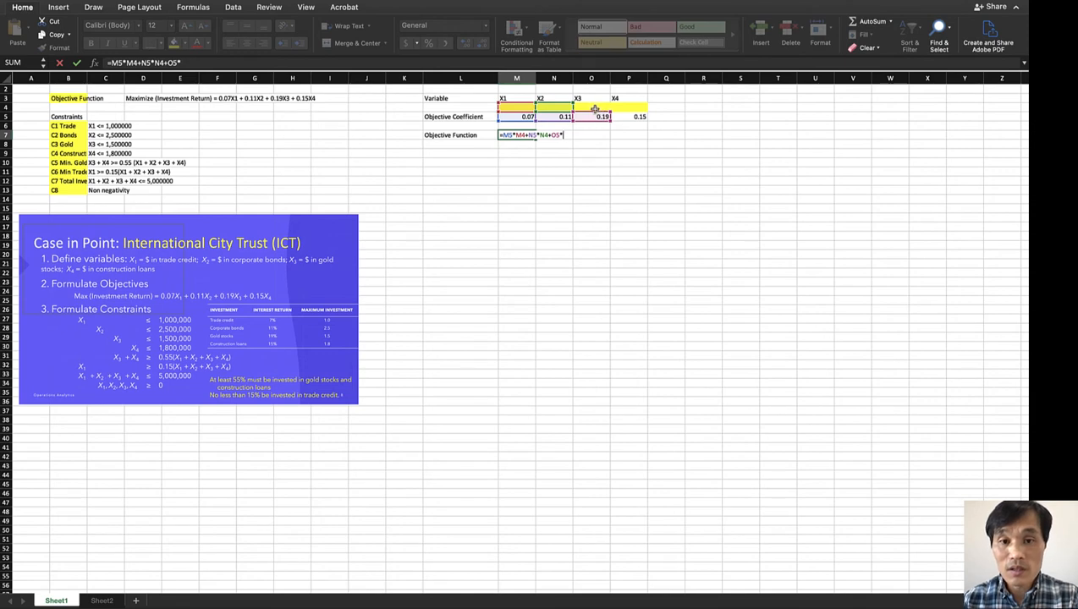
pyautogui.click(593, 108)
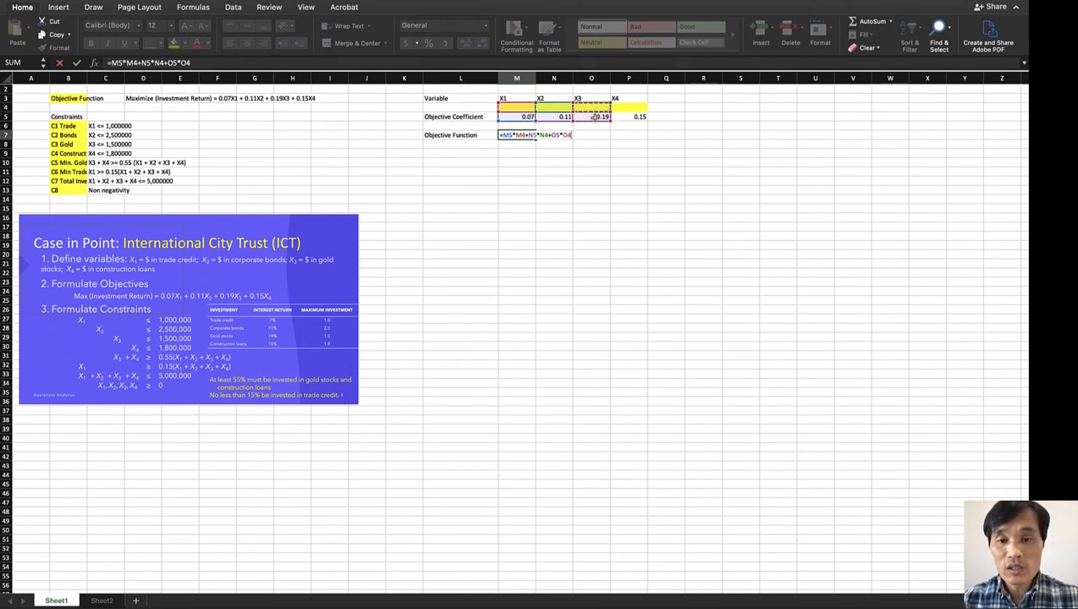
pyautogui.write('+')
pyautogui.click(634, 117)
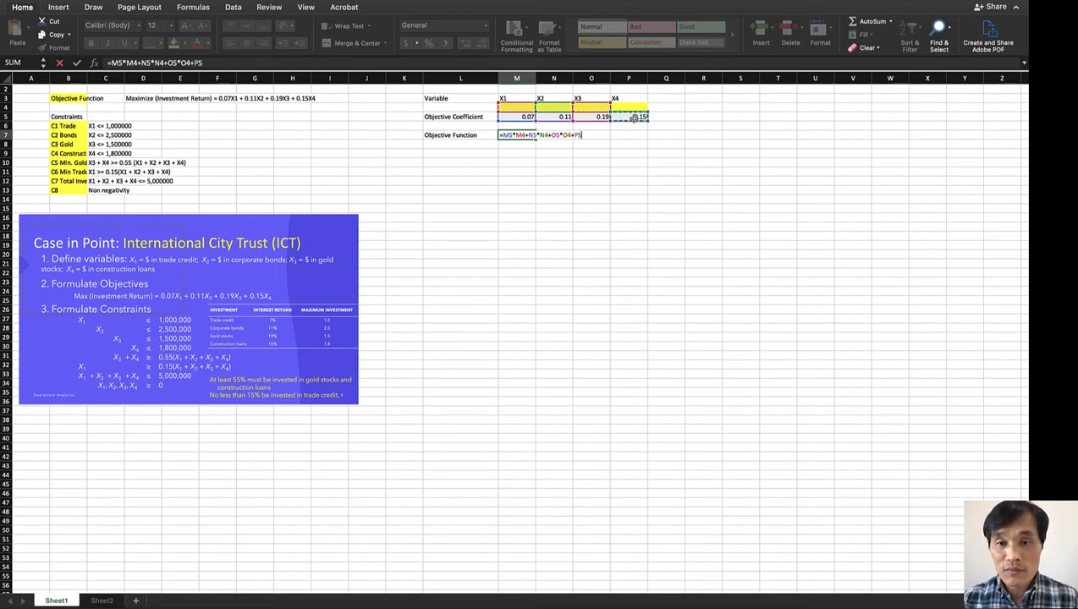
pyautogui.write('*')
pyautogui.click(635, 108)
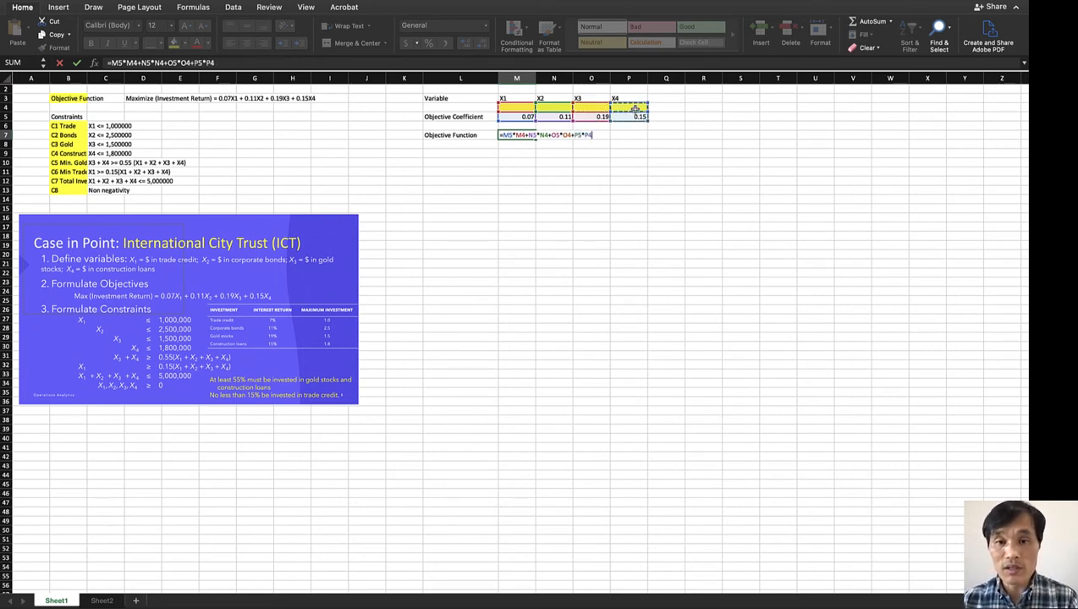
pyautogui.press('Return')
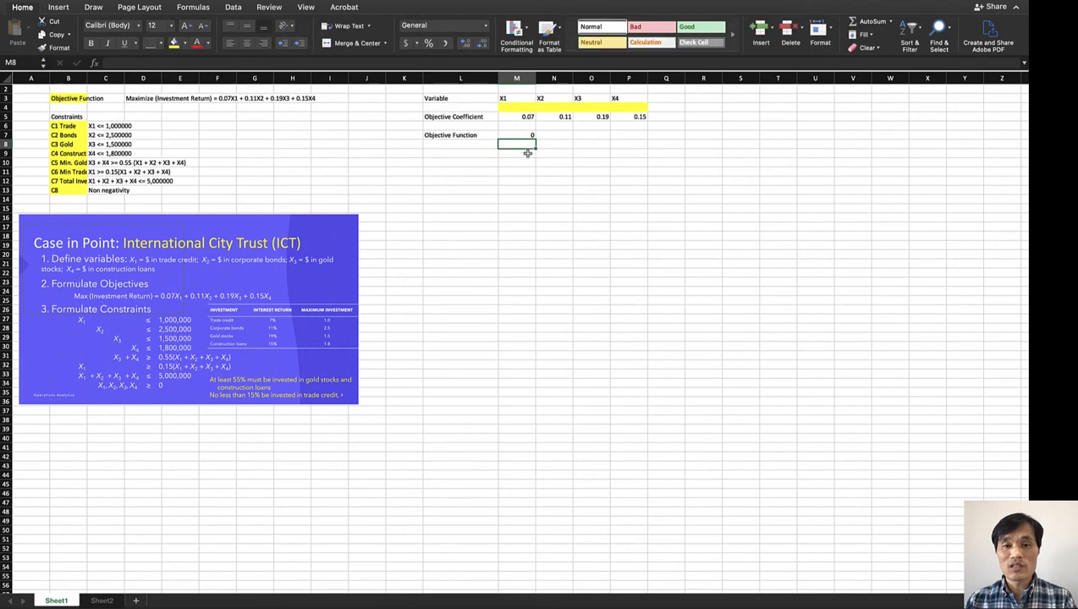
# Check the cell references in the objective function formula in M7.
pyautogui.doubleClick(522, 134)
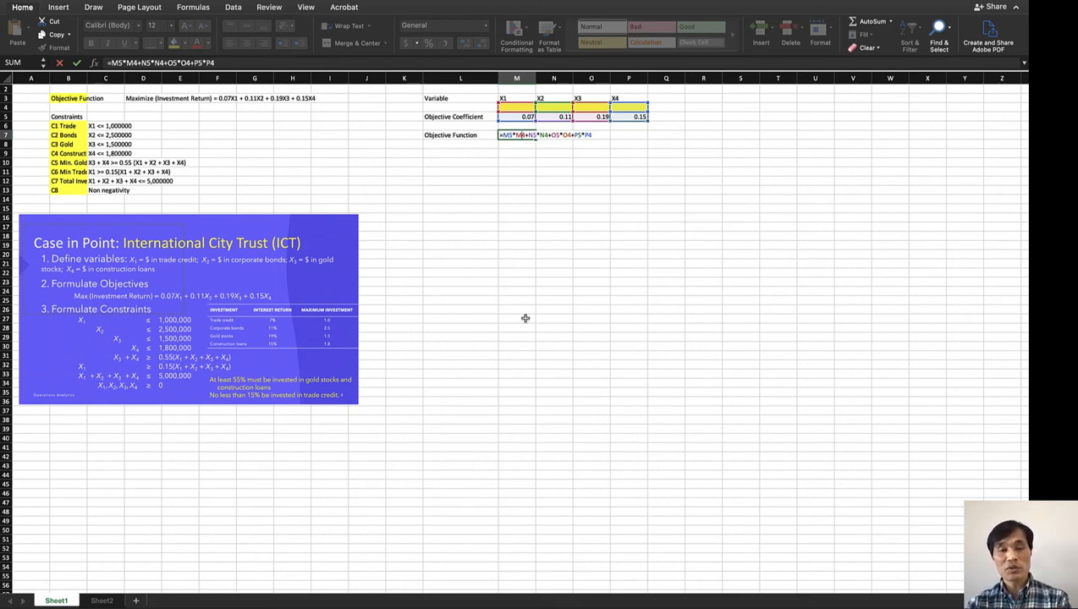
pyautogui.press('Return')
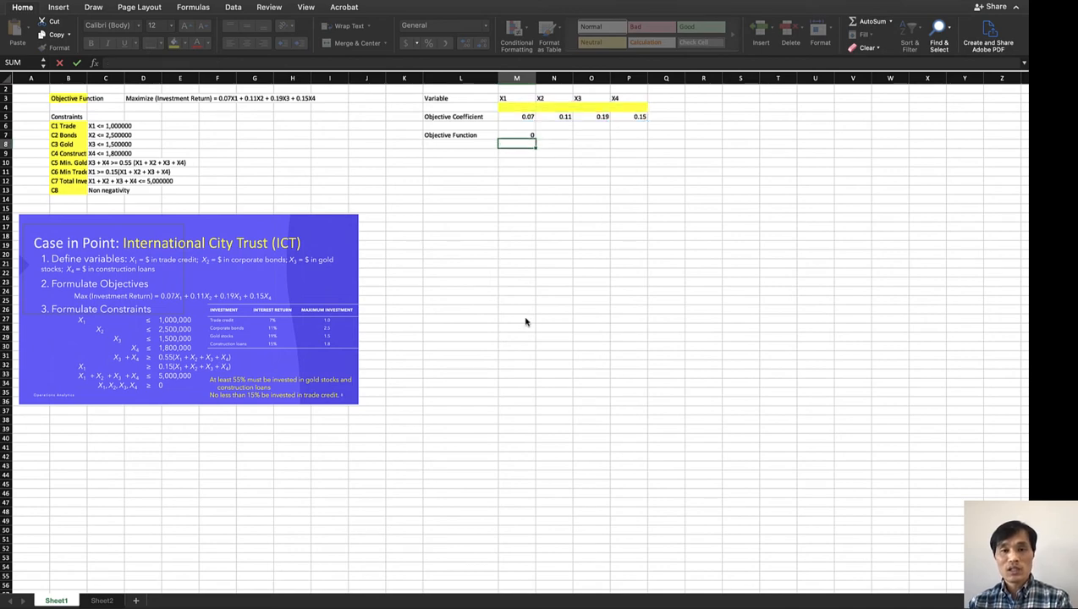
pyautogui.click(515, 136)
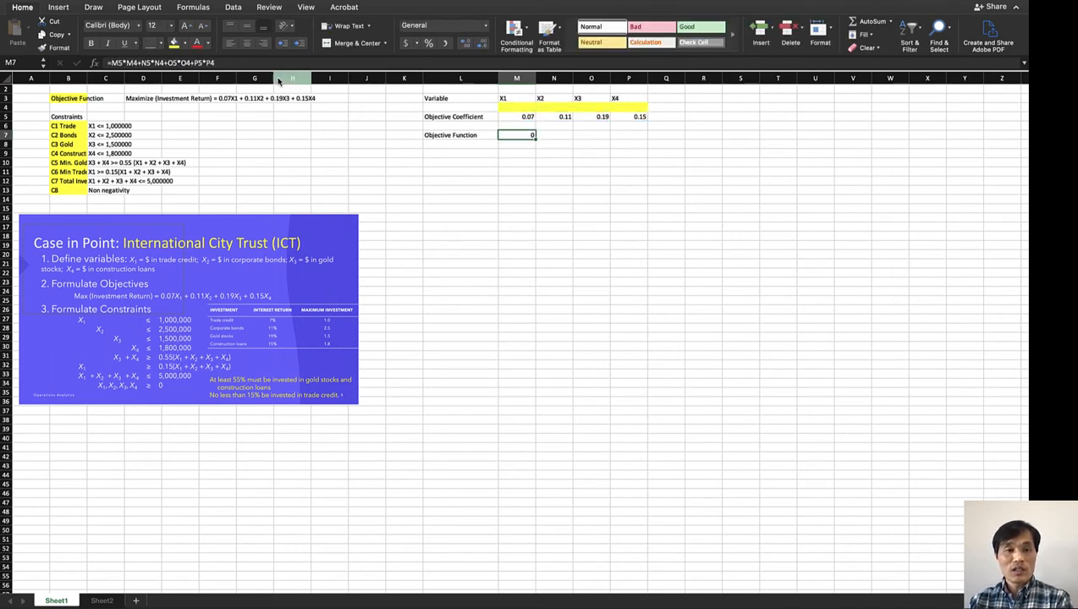
# Fill the objective function cell M7 with the standard red color.
pyautogui.click(181, 44)
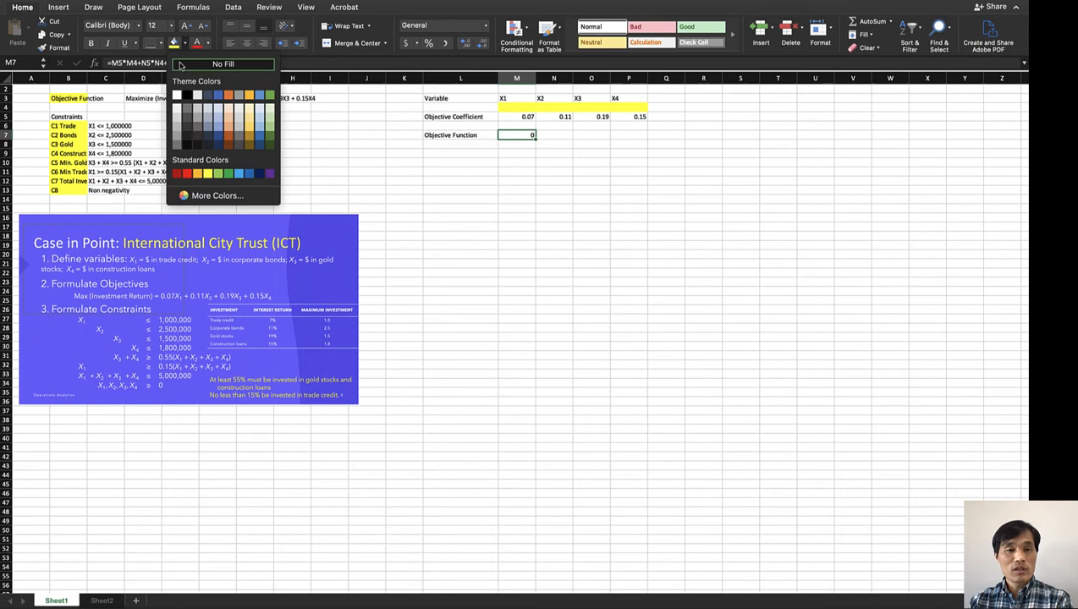
pyautogui.click(186, 173)
pyautogui.click(569, 188)
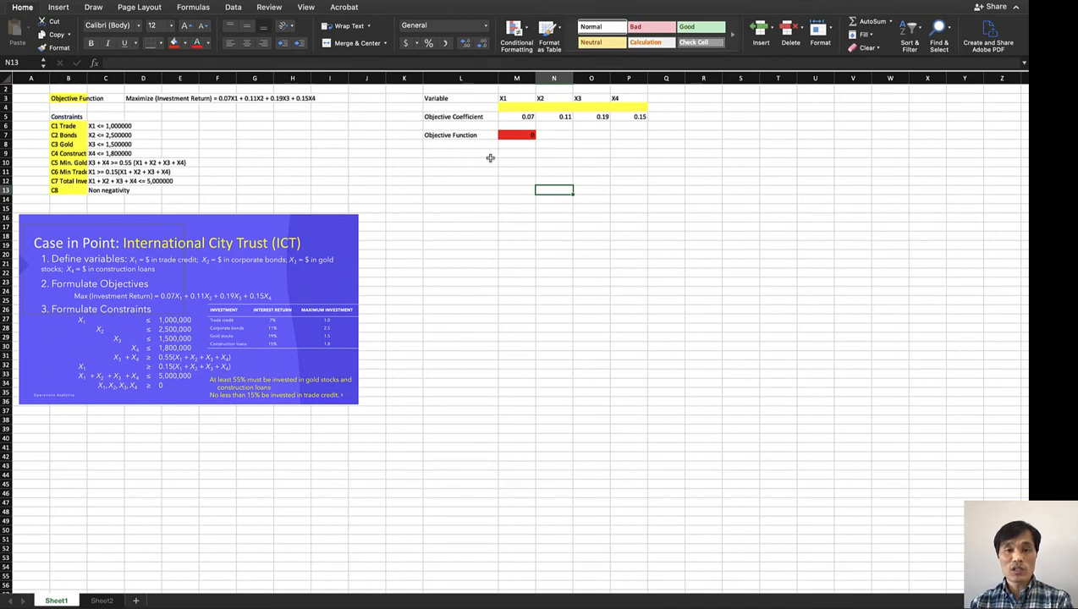
# Label cell L9 "Constraints" below the objective function row.
pyautogui.click(462, 152)
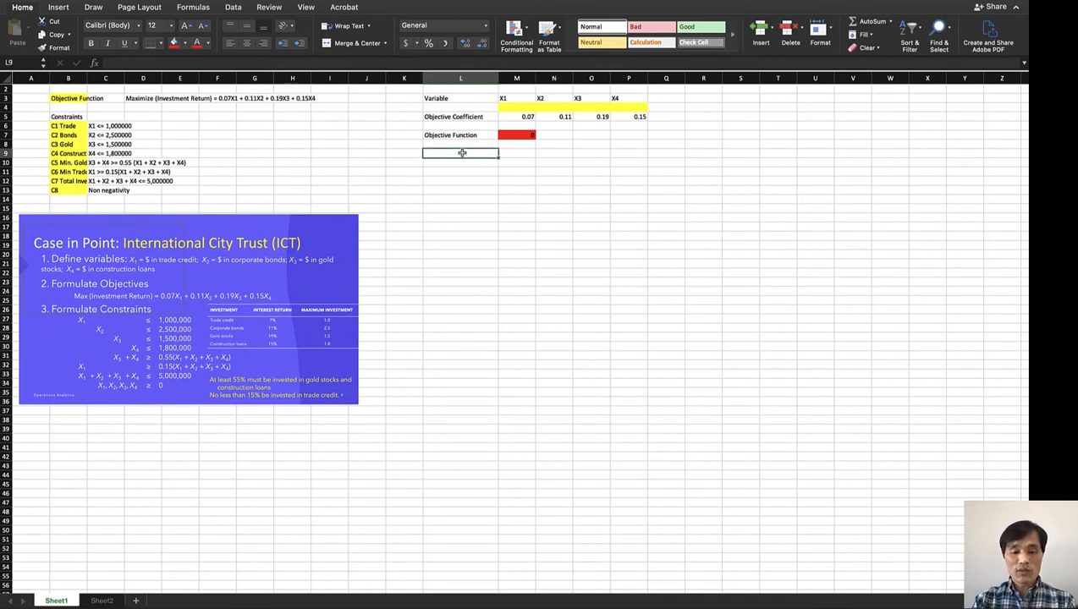
pyautogui.write('Const')
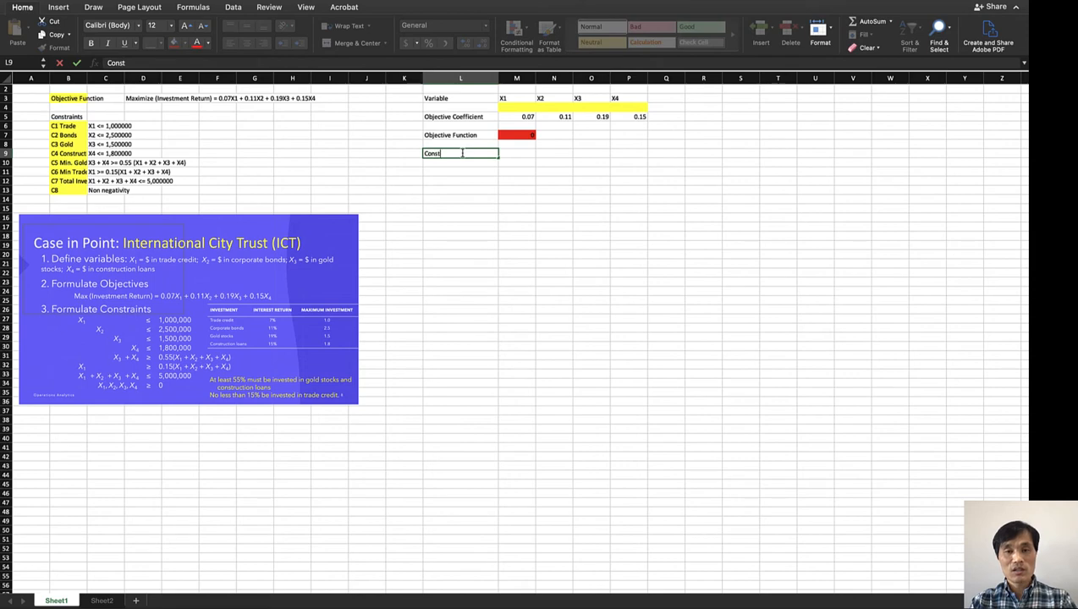
pyautogui.write('raints')
pyautogui.press('Return')
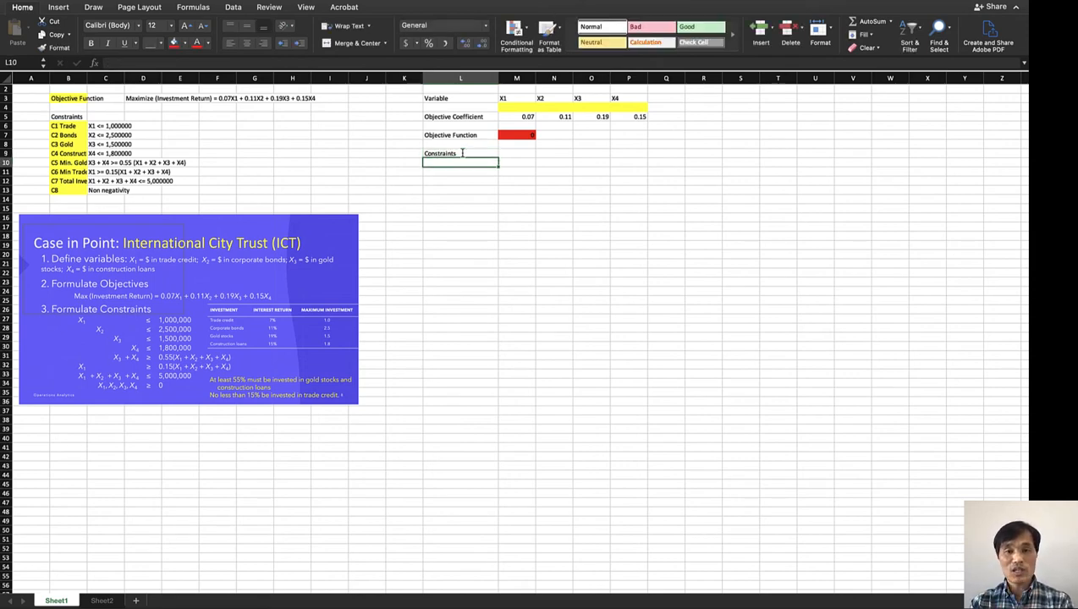
# Copy the constraint names C1 Trade through C8 from B6:B13 and paste them into the cells starting at L10.
pyautogui.write('C1')
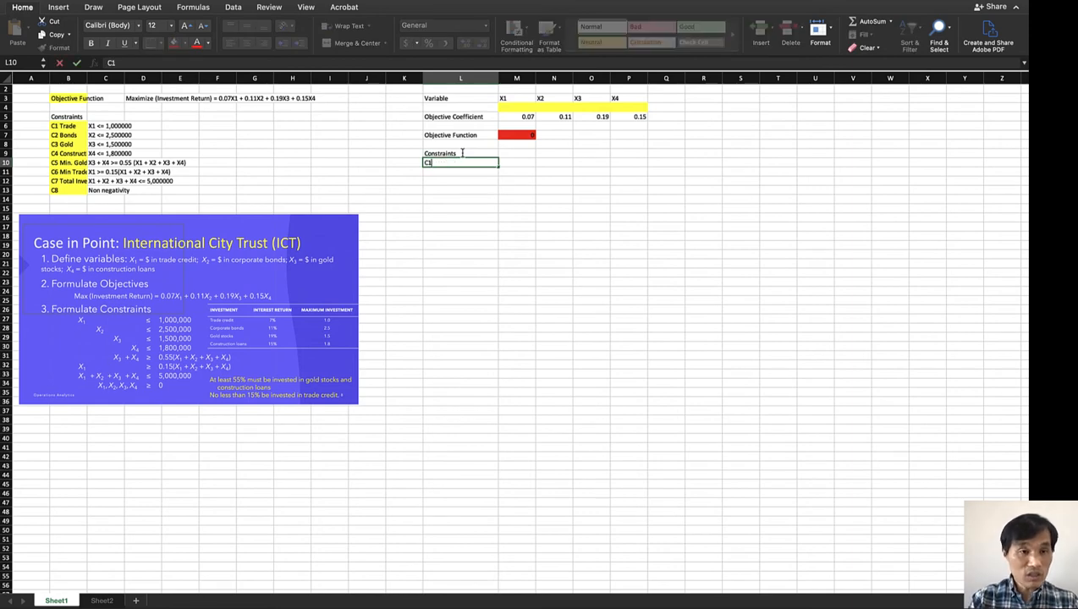
pyautogui.press('Escape')
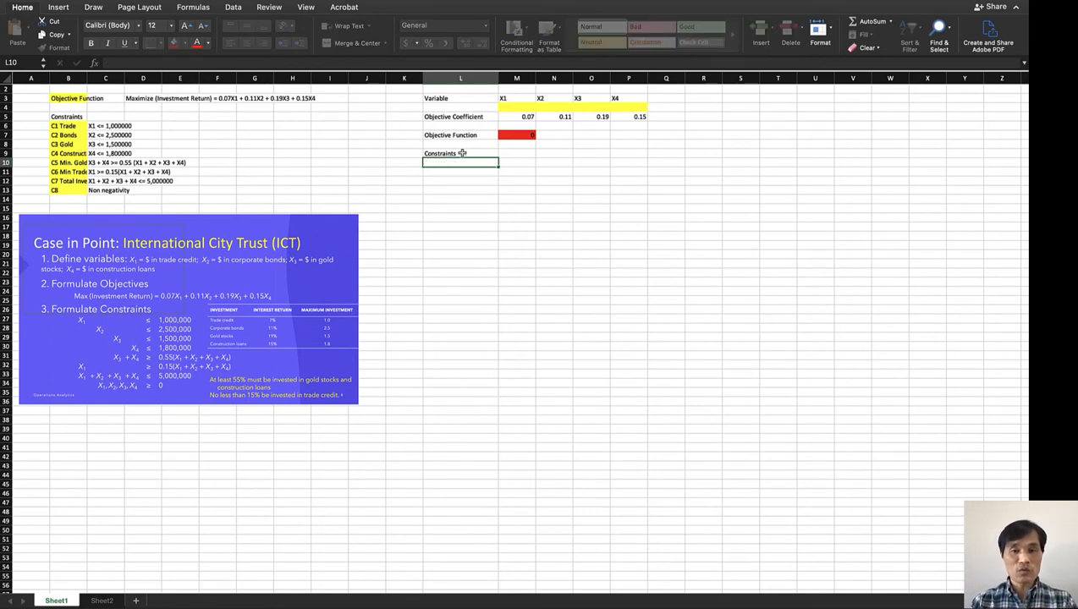
pyautogui.moveTo(63, 126); pyautogui.dragTo(69, 190)
pyautogui.press('super+c')
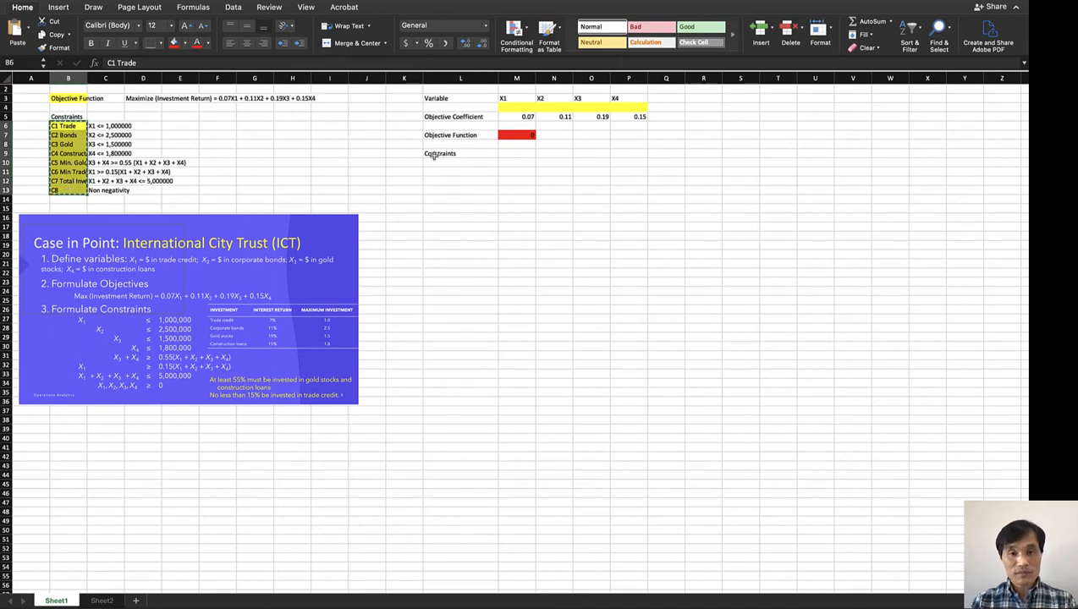
pyautogui.click(436, 161)
pyautogui.press('super+v')
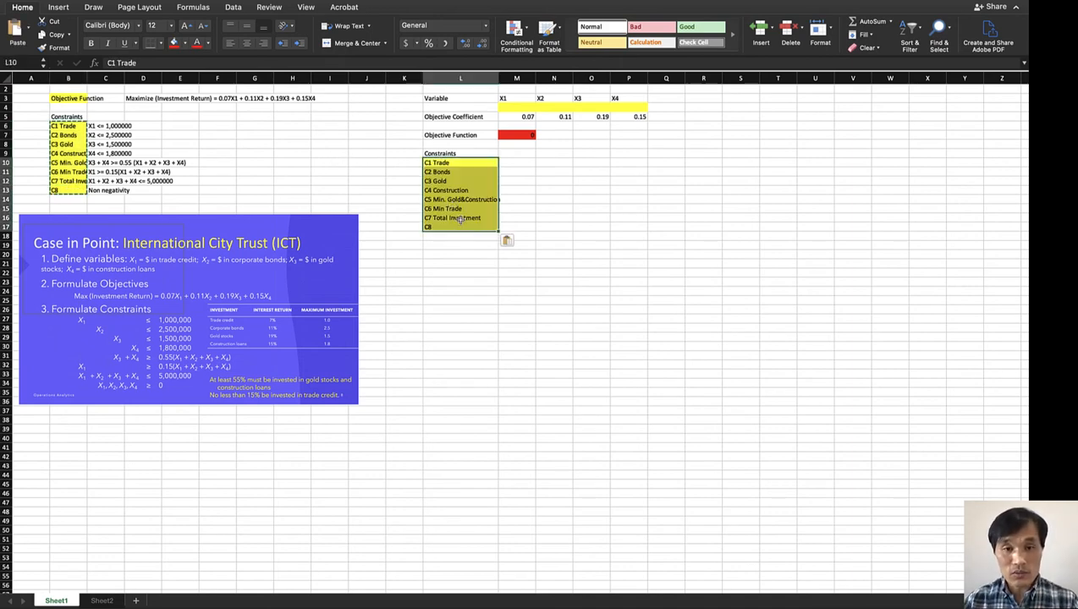
pyautogui.click(459, 218)
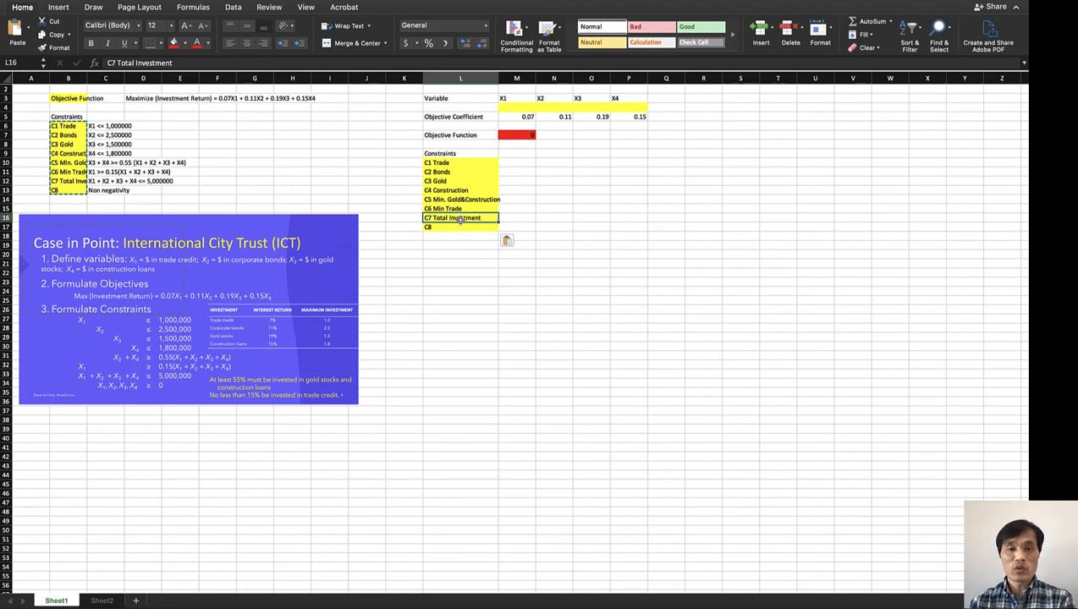
# Enter the X1 coefficient 1 for the C1 Trade constraint in cell M10.
pyautogui.click(514, 164)
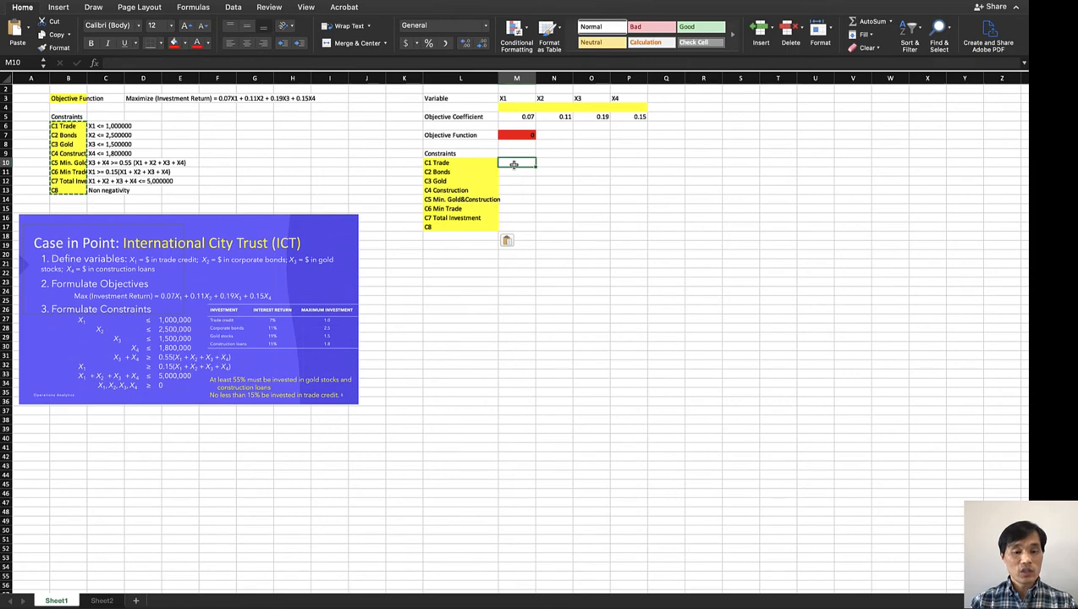
pyautogui.write('1')
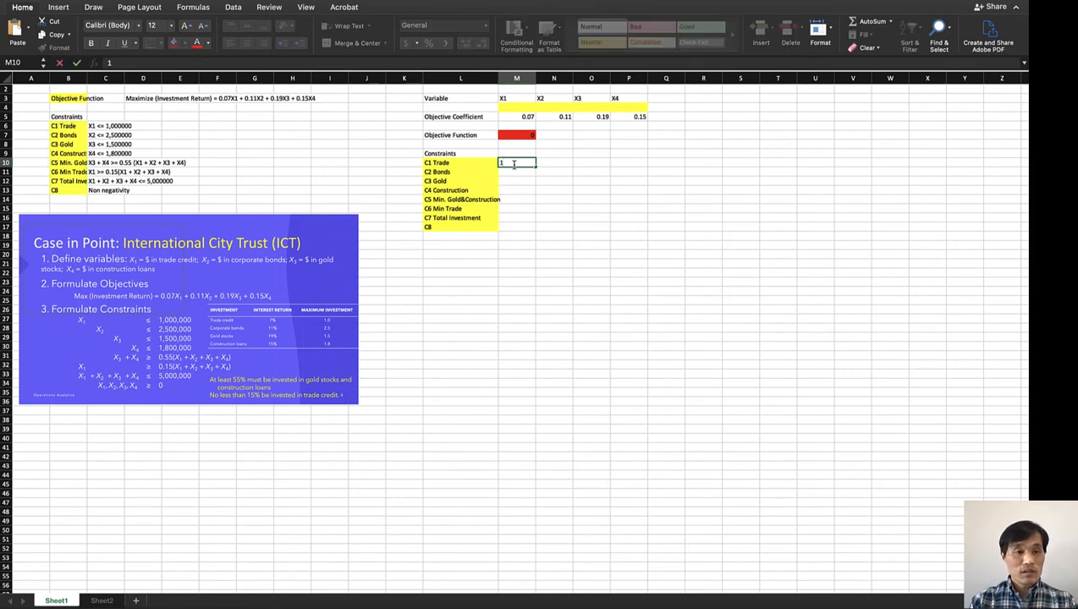
pyautogui.press('Return')
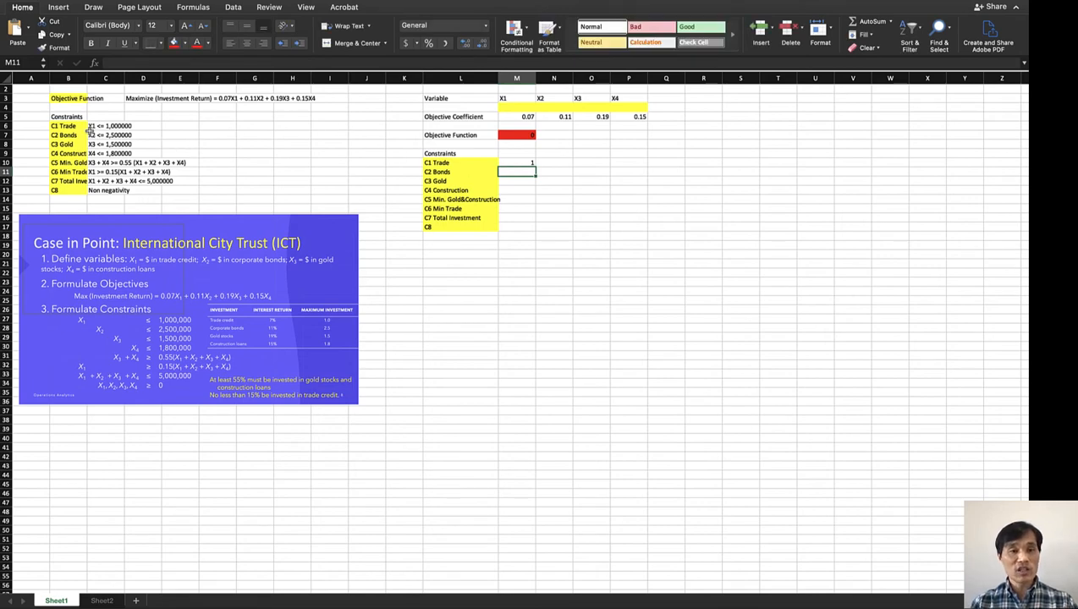
# Add the column header "LHS" in cell Q9 of the constraints table.
pyautogui.click(554, 161)
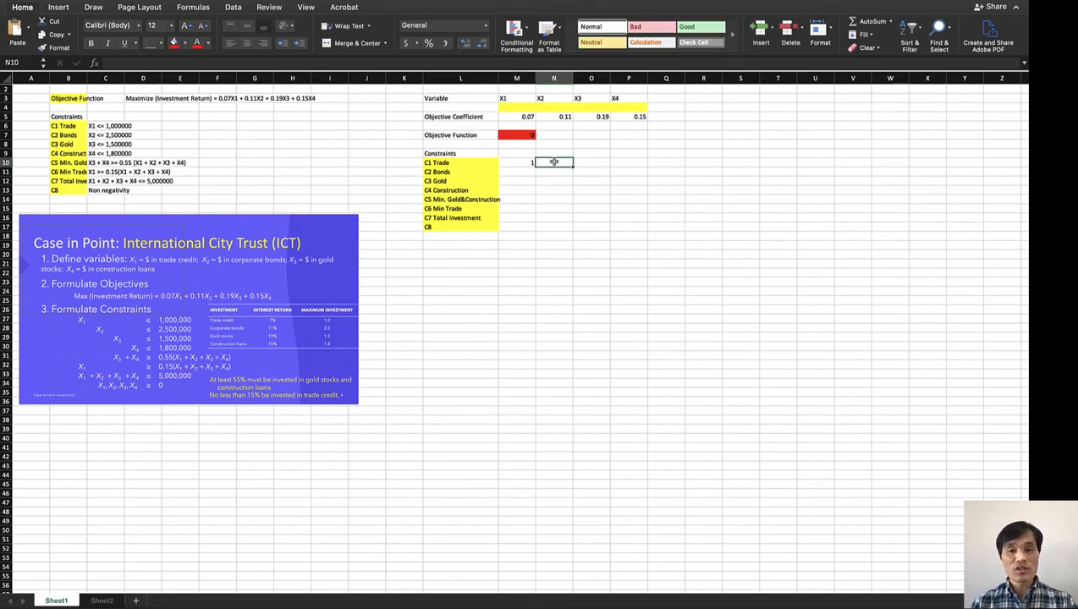
pyautogui.press('Right')
pyautogui.press('Right')
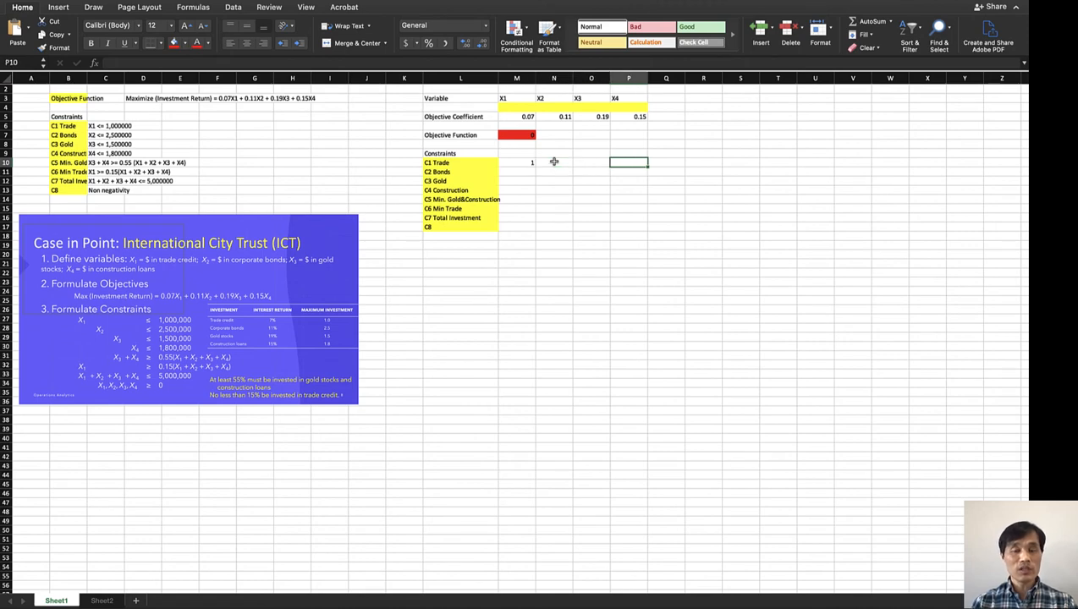
pyautogui.press('Right')
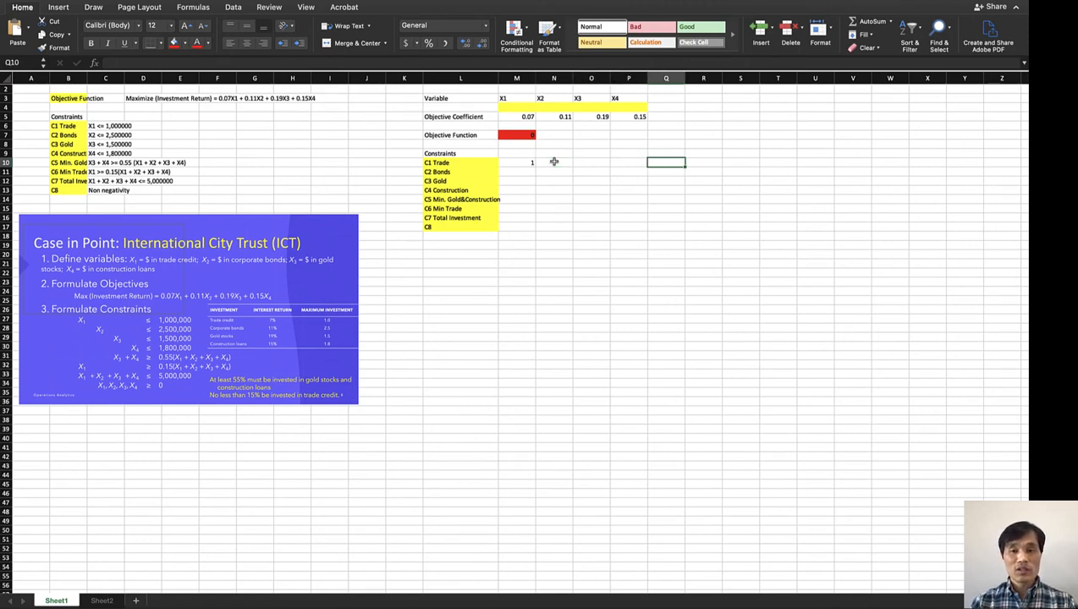
pyautogui.press('Up')
pyautogui.write('LHS')
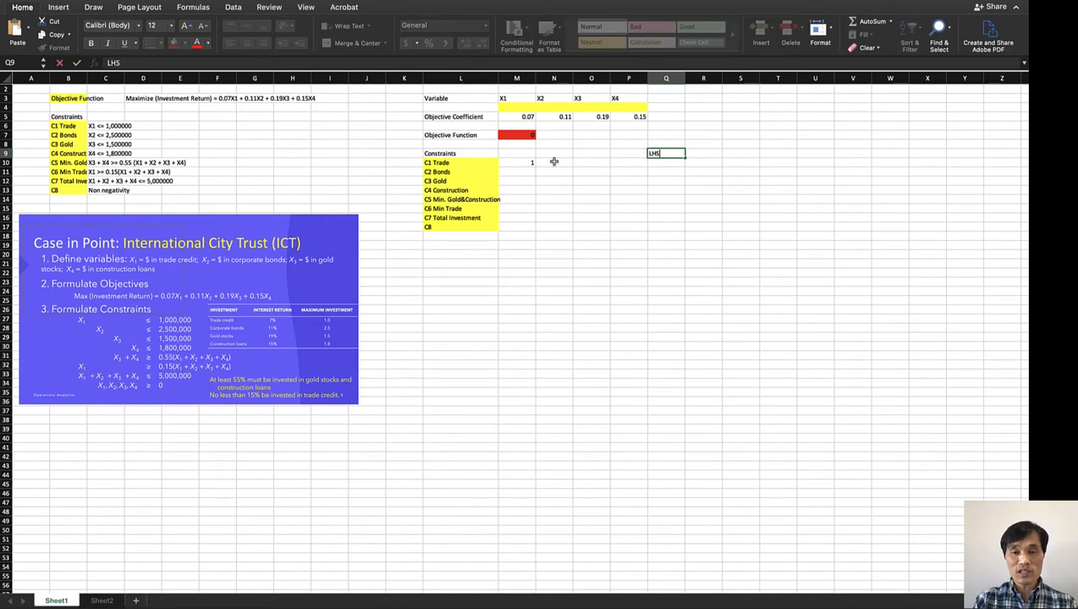
pyautogui.press('Return')
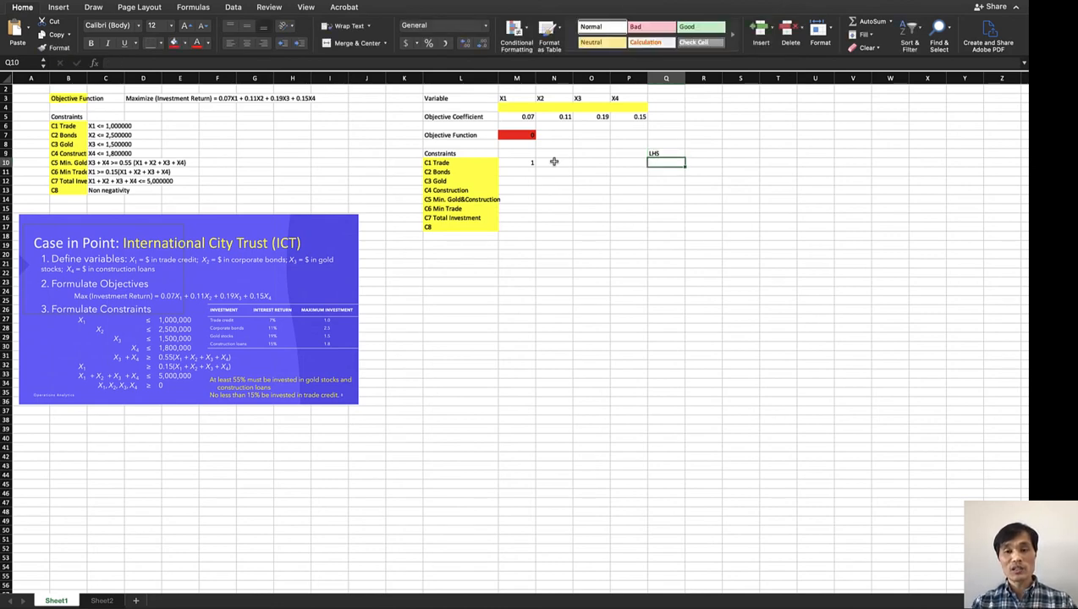
# Add the column headers "Sign" in R9 and "RHS" in S9.
pyautogui.press('Right')
pyautogui.press('Up')
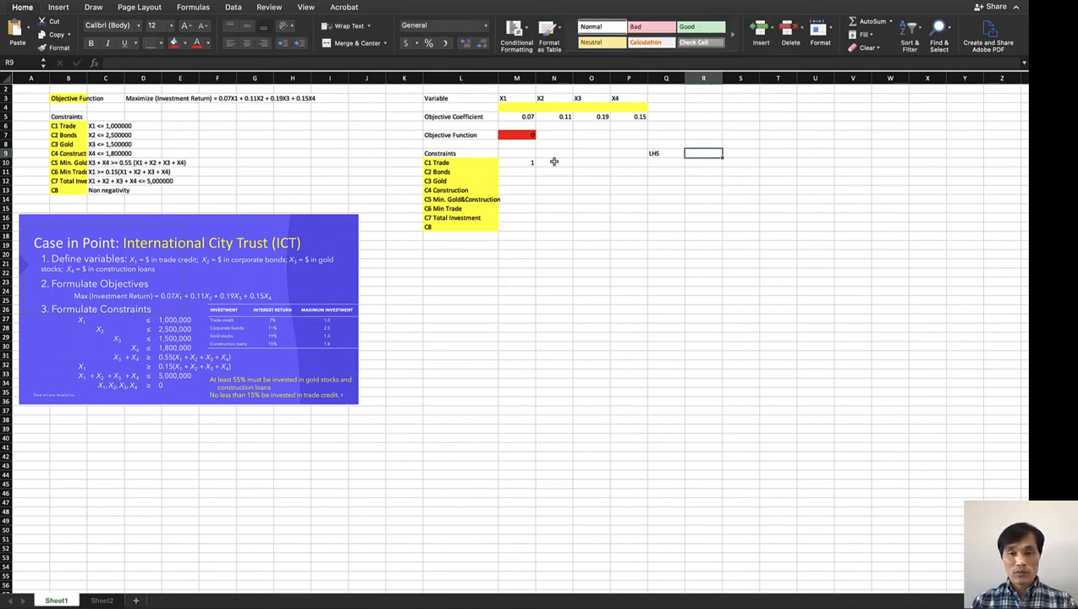
pyautogui.write('Sign')
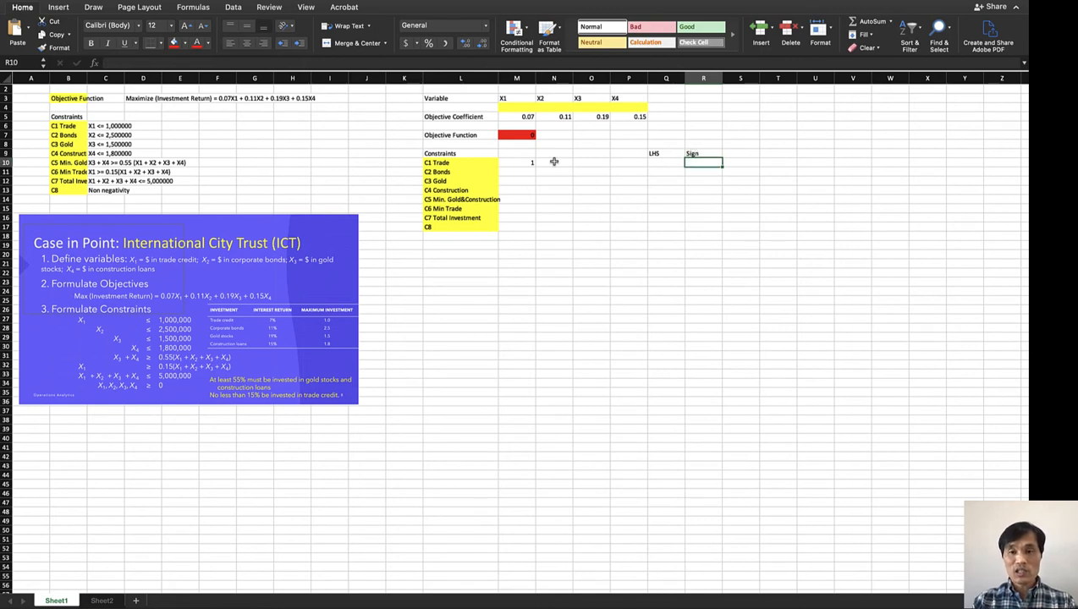
pyautogui.press('Tab')
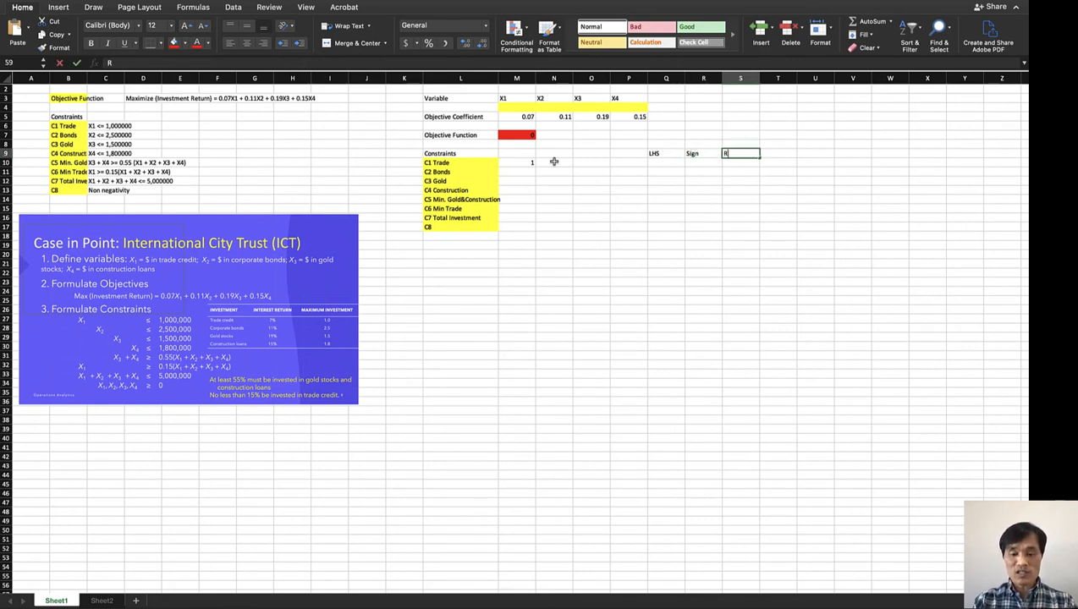
pyautogui.write('RHS')
pyautogui.press('Return')
# Enter the C1 Trade left-hand-side formula =M10*M4+N10*N4+O10*O4+P10*P4 in cell Q10.
pyautogui.press('Left')
pyautogui.press('Left')
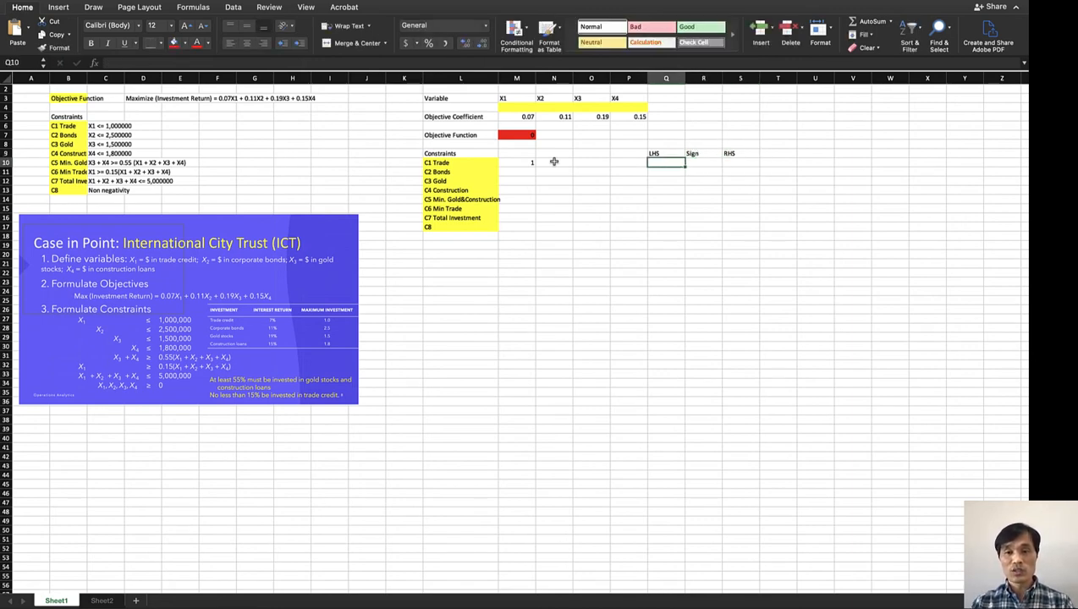
pyautogui.write('=')
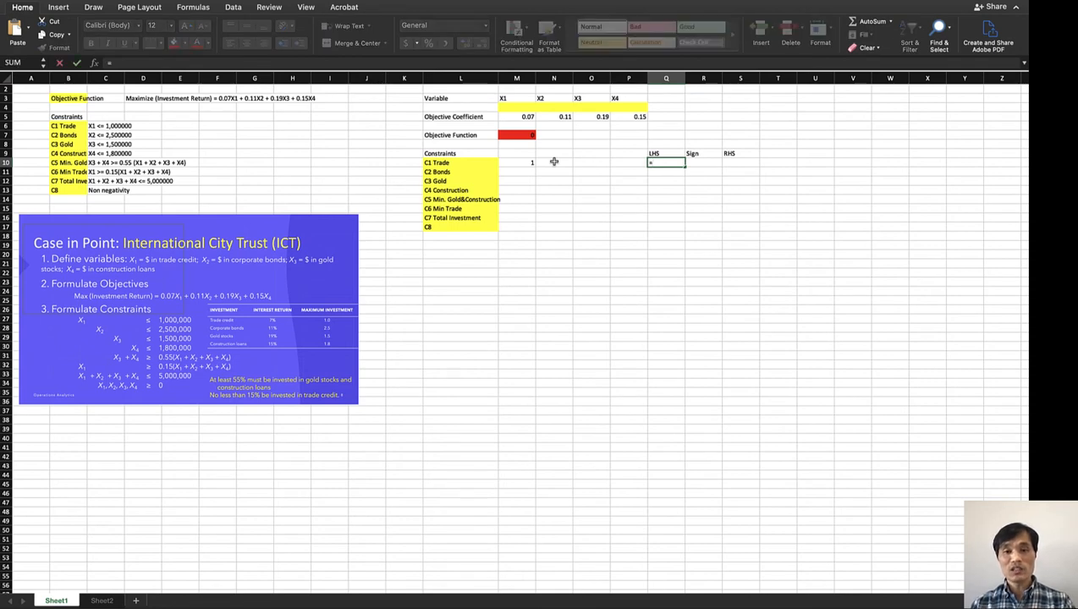
pyautogui.click(525, 164)
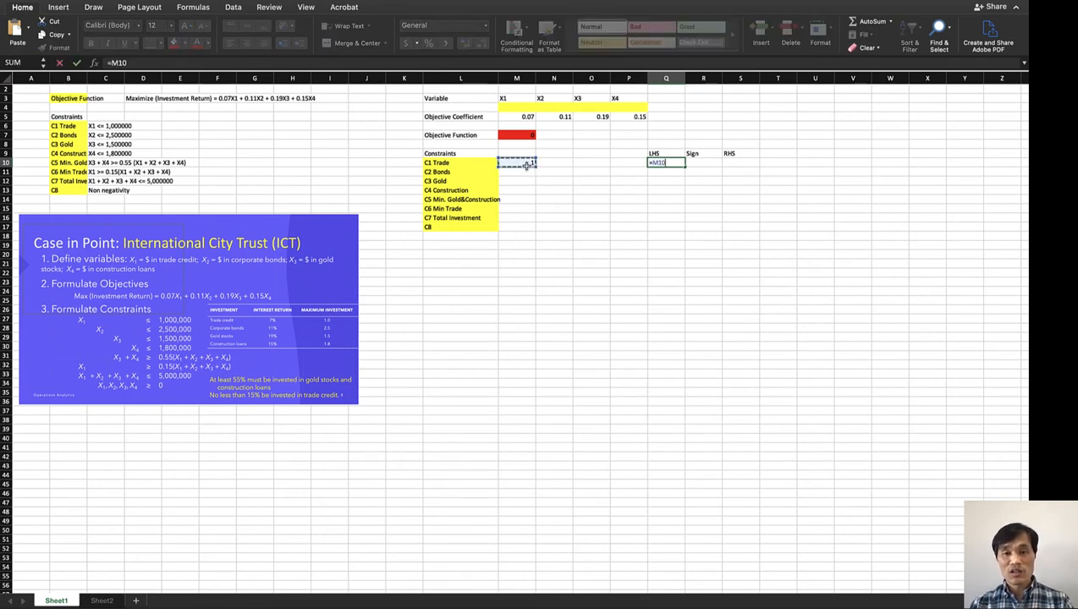
pyautogui.write('*')
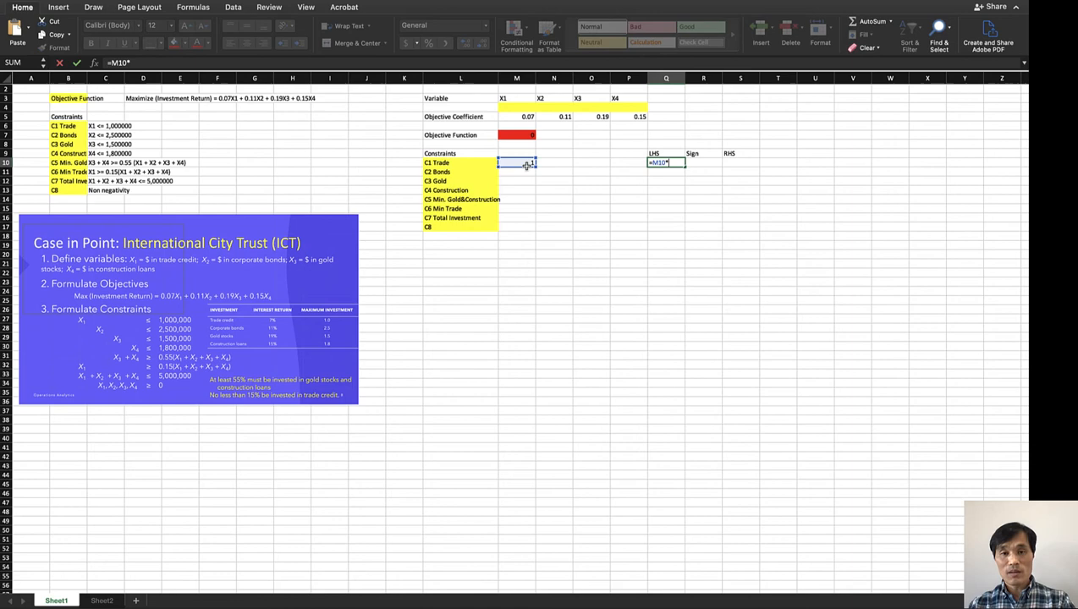
pyautogui.click(514, 107)
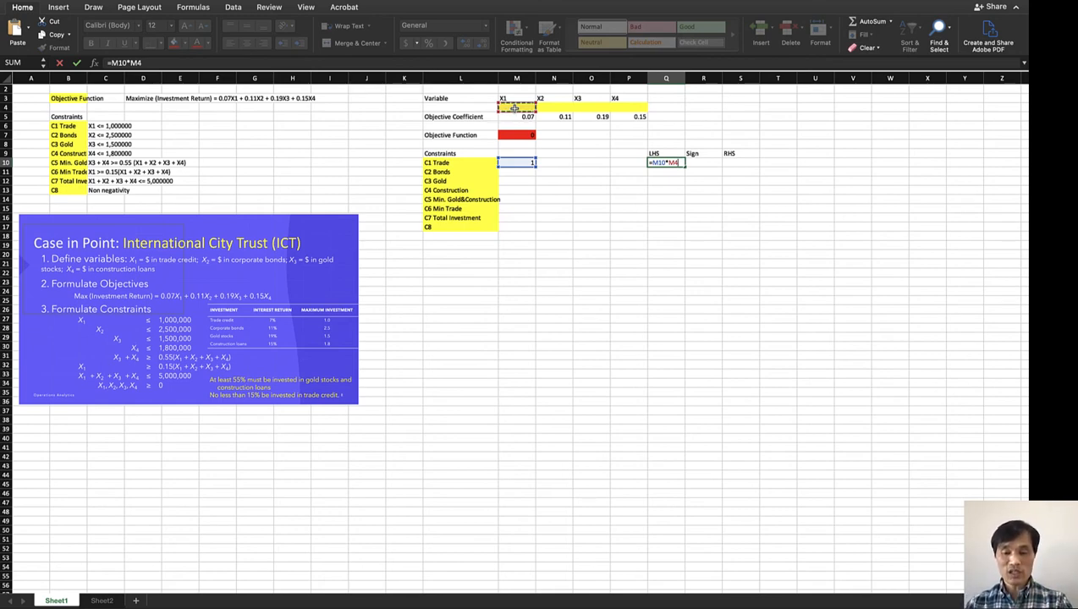
pyautogui.write('+')
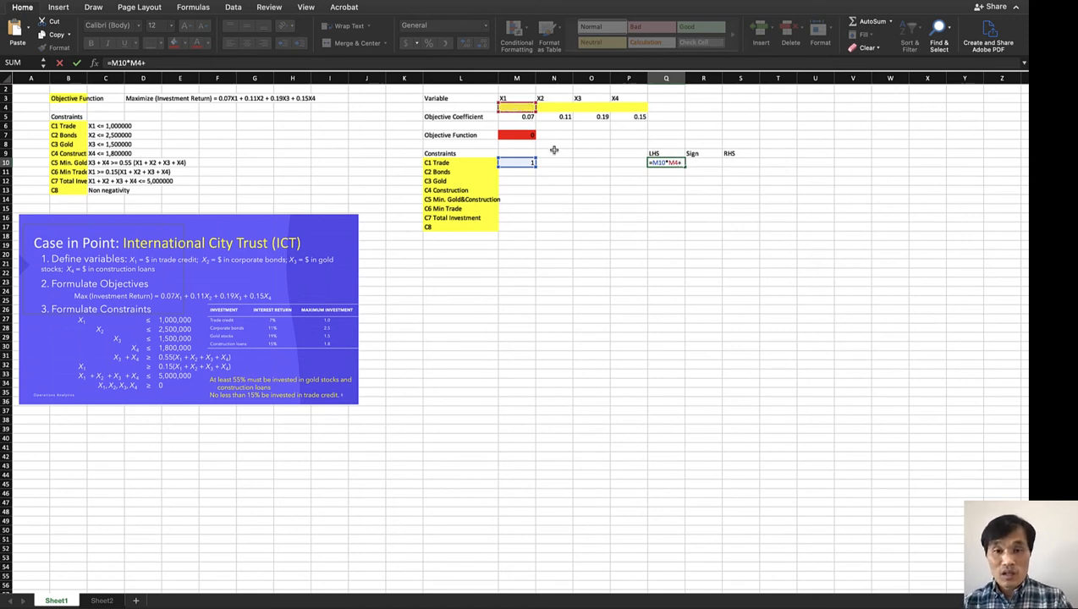
pyautogui.click(558, 161)
pyautogui.write('*')
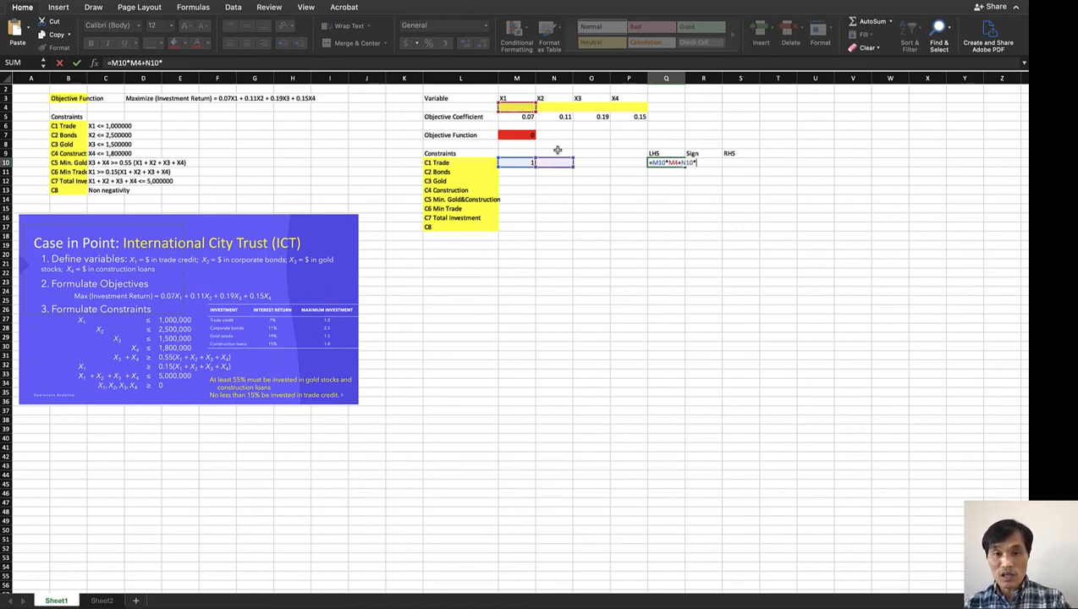
pyautogui.click(553, 108)
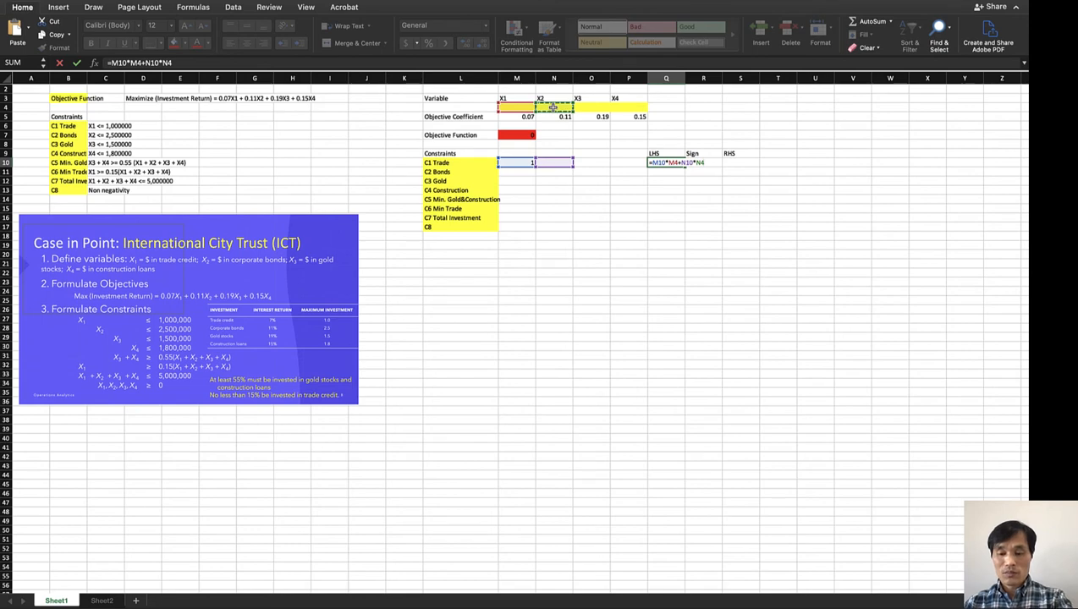
pyautogui.write('+')
pyautogui.click(589, 163)
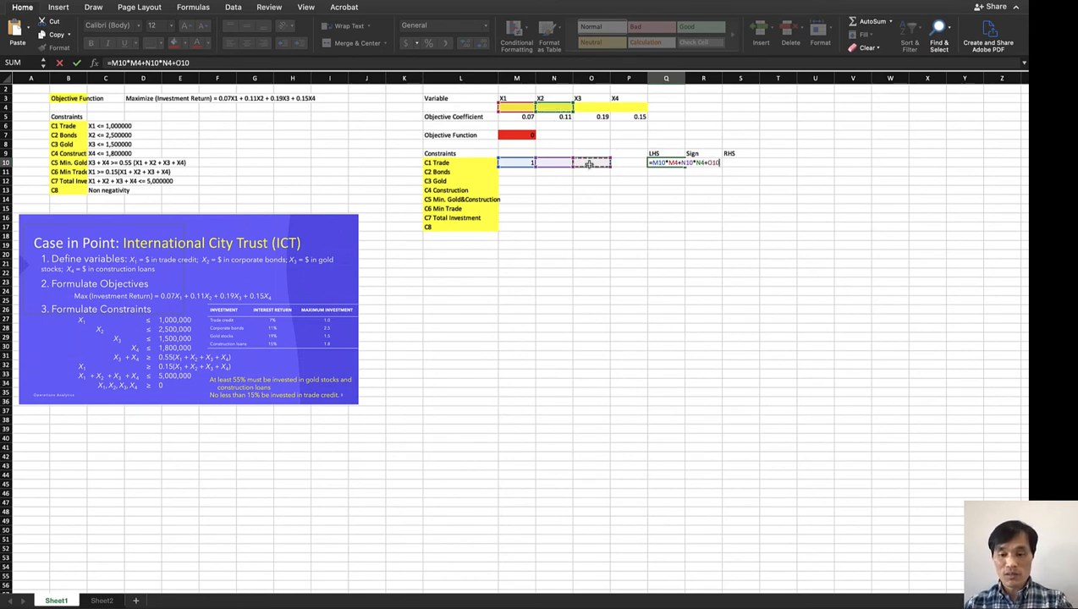
pyautogui.write('*')
pyautogui.click(587, 107)
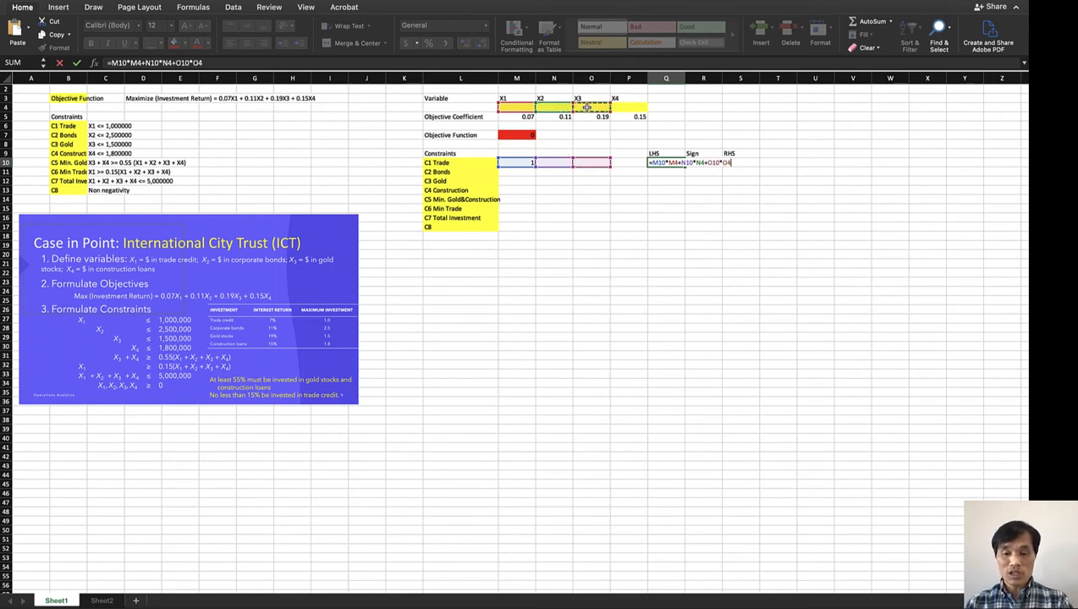
pyautogui.write('+')
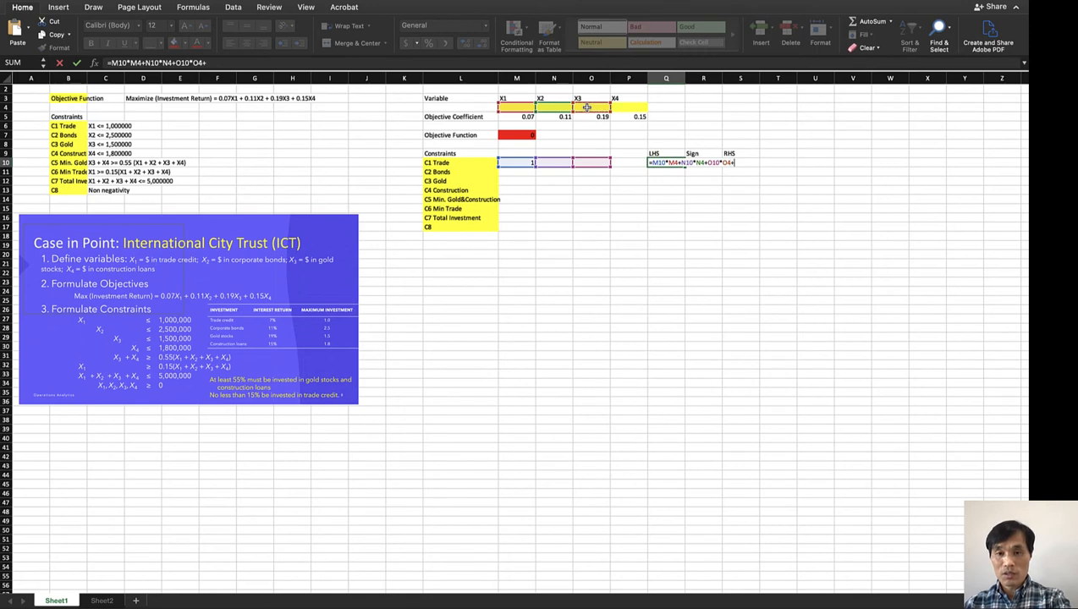
pyautogui.click(621, 163)
pyautogui.write('*')
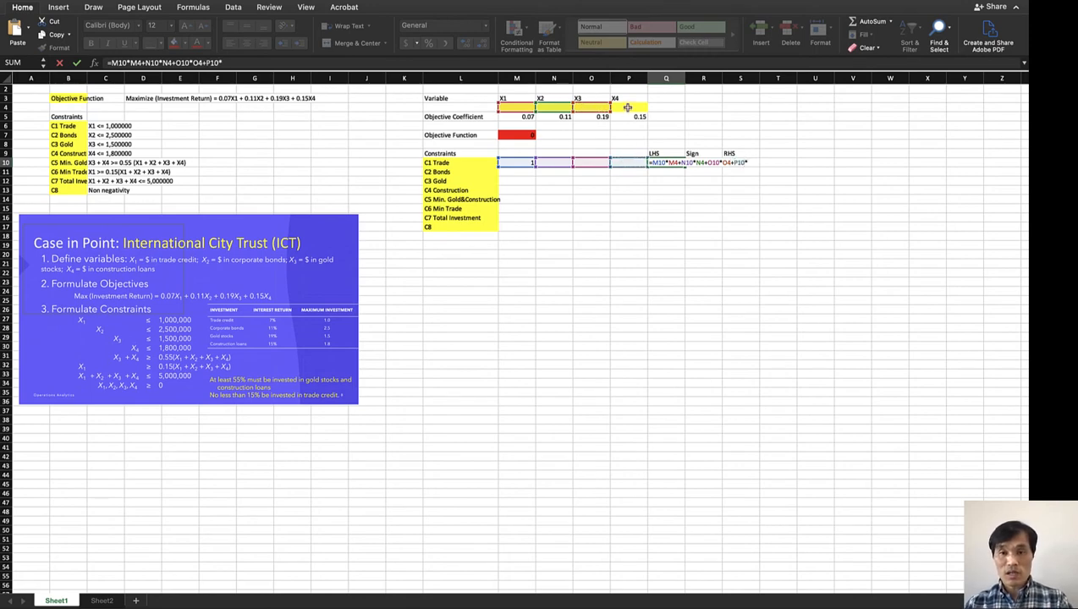
pyautogui.click(627, 108)
pyautogui.press('Return')
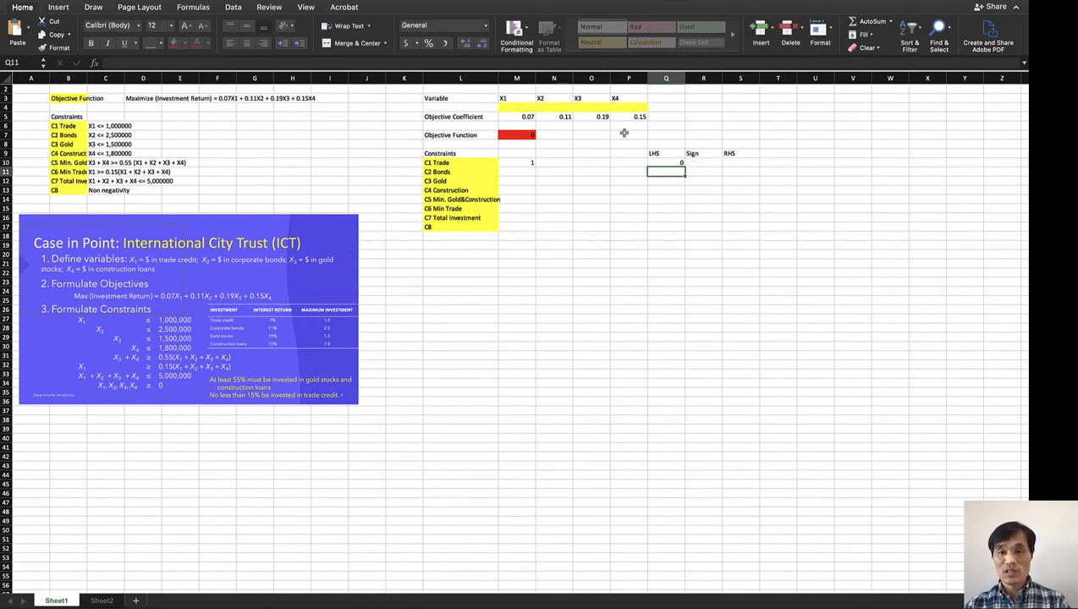
# Check the C1 Trade left-hand-side formula in Q10 and enter the sign <= in cell R10.
pyautogui.click(662, 164)
pyautogui.doubleClick(663, 162)
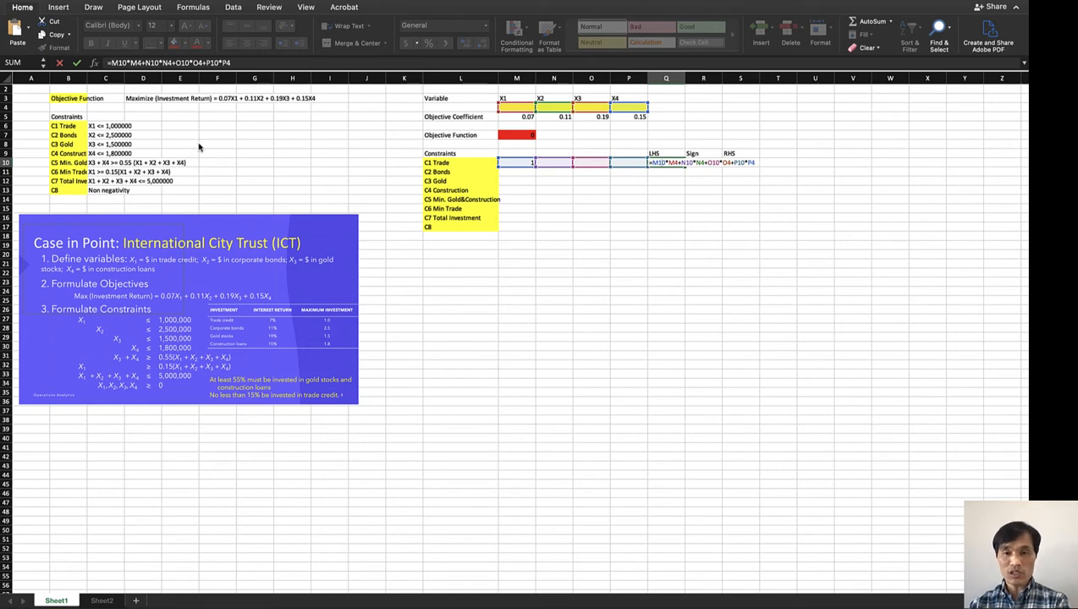
pyautogui.press('Return')
pyautogui.press('Up')
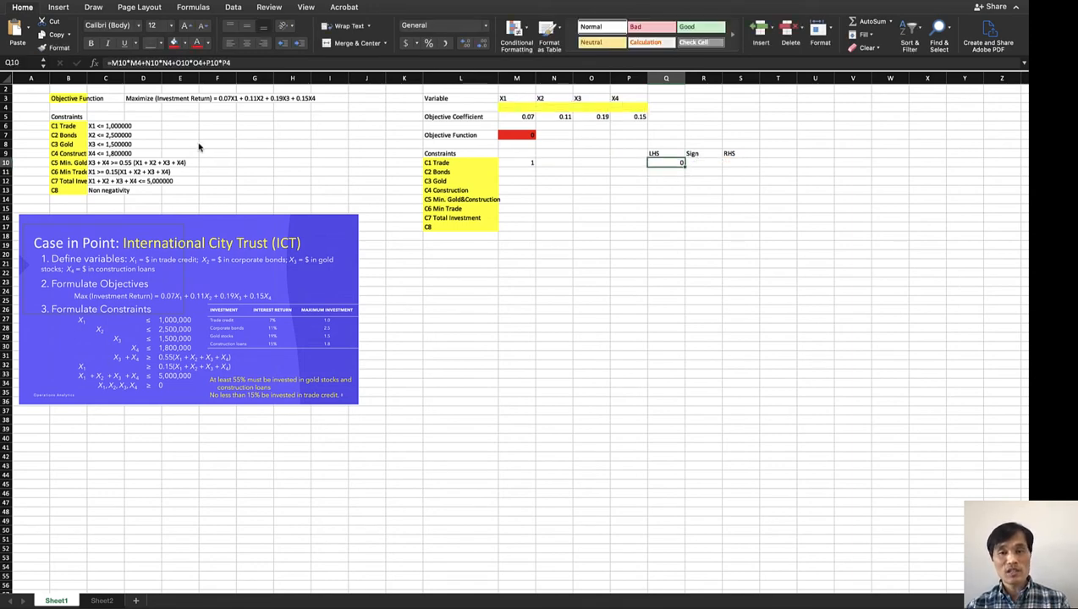
pyautogui.press('Right')
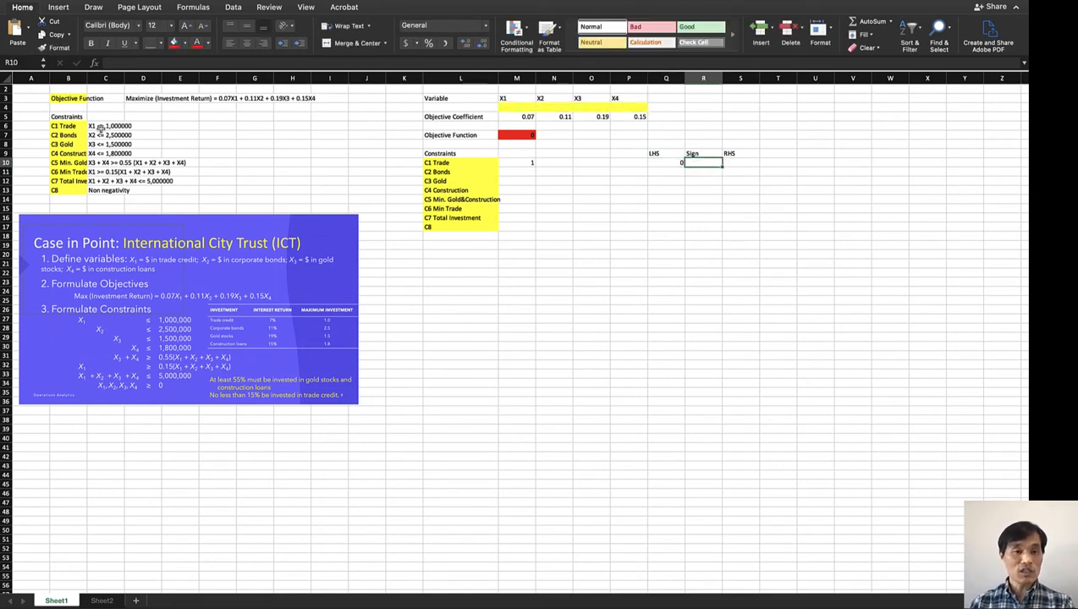
pyautogui.write('<=')
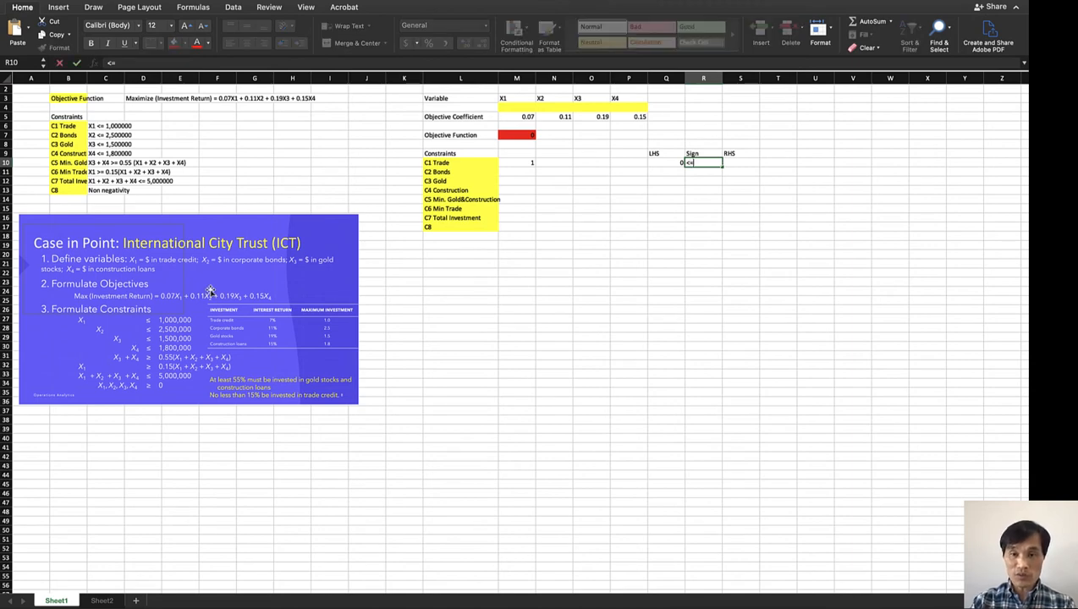
pyautogui.press('Return')
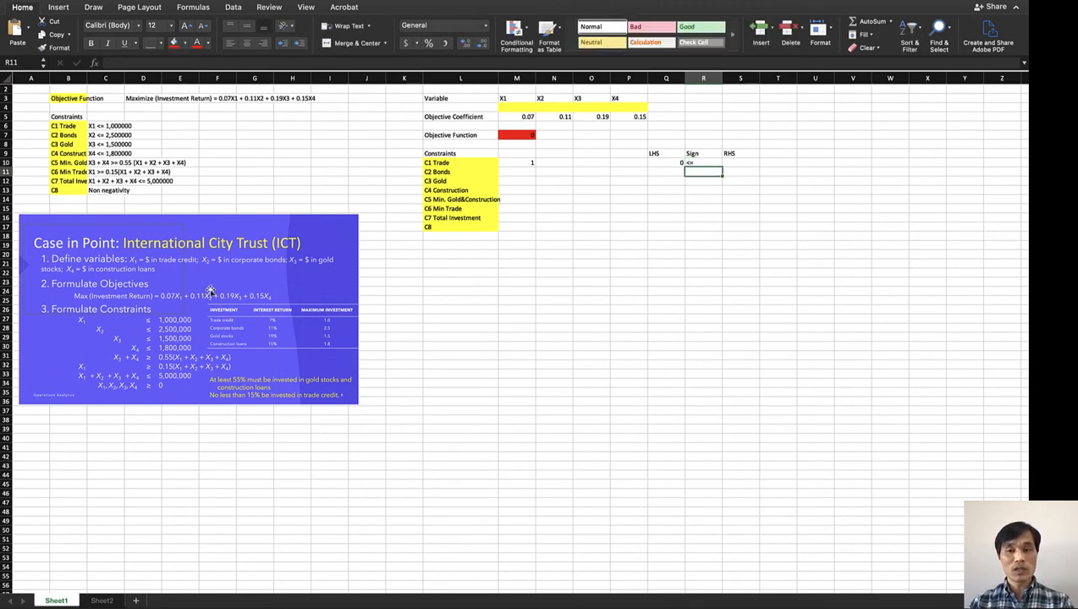
# Enter 1000000 as the C1 Trade right-hand side in cell S10.
pyautogui.press('Up')
pyautogui.press('Right')
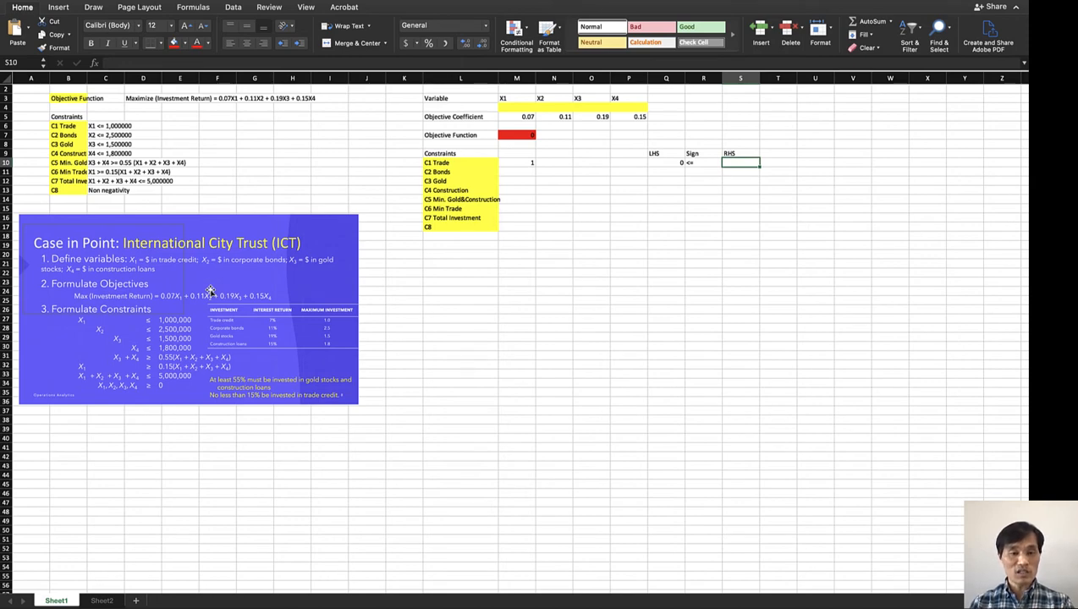
pyautogui.write('1000')
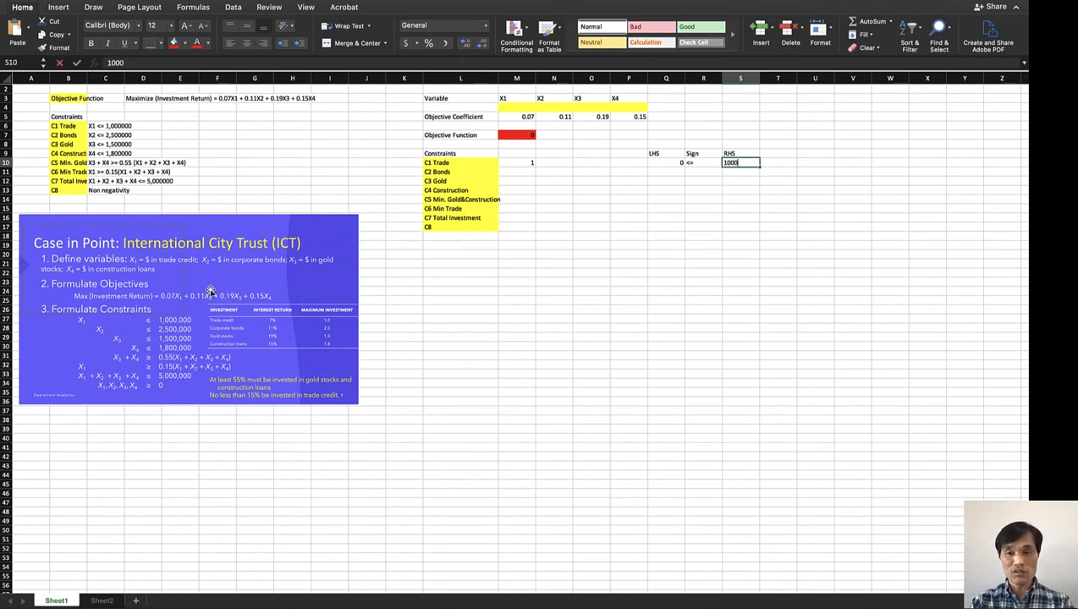
pyautogui.write('000')
pyautogui.press('Return')
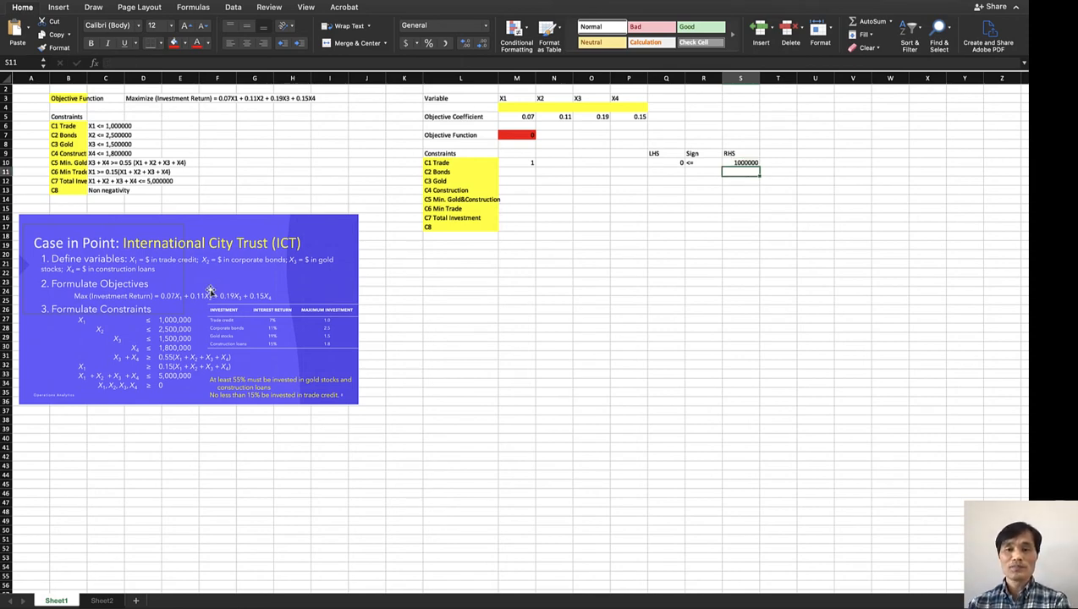
# Enter the X2 coefficient 1 for the C2 Bonds constraint in cell N11.
pyautogui.press('Left')
pyautogui.press('Left')
pyautogui.press('Left')
pyautogui.press('Left')
pyautogui.press('Left')
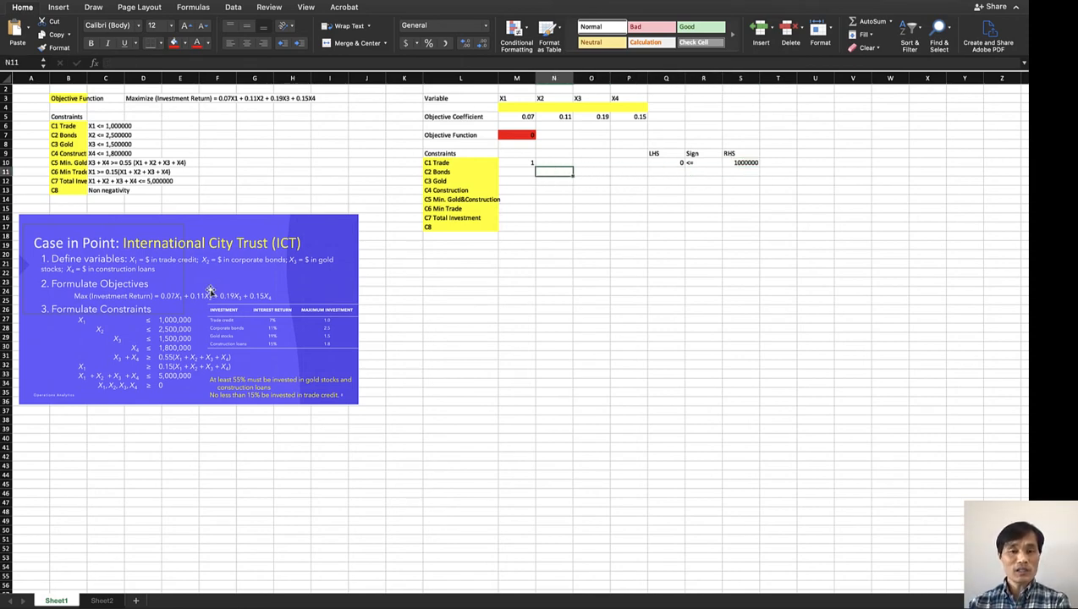
pyautogui.press('Left')
pyautogui.press('Right')
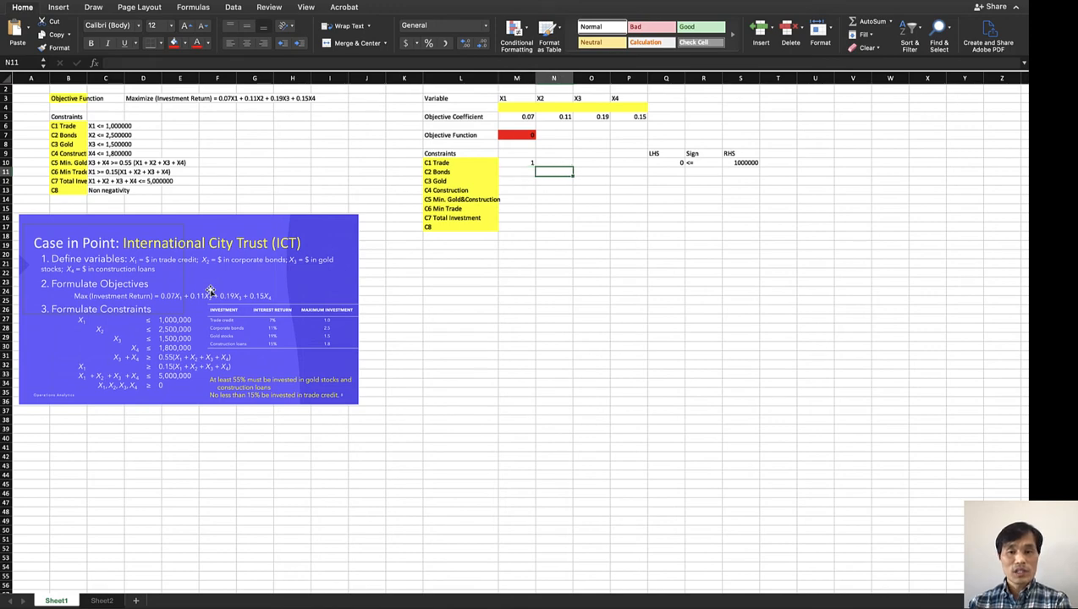
pyautogui.write('1')
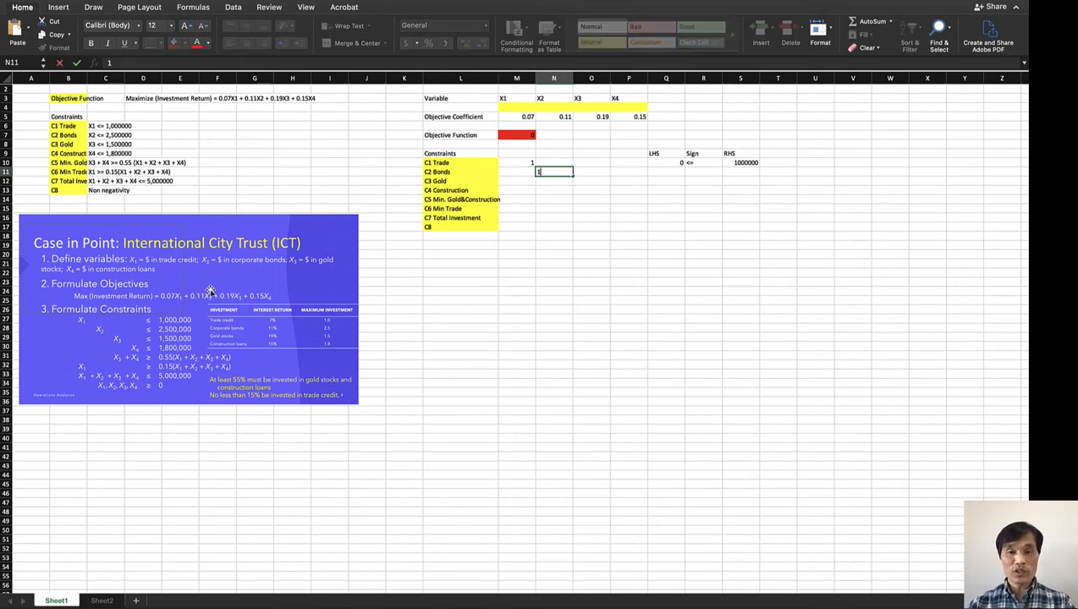
pyautogui.press('Return')
# Enter the C2 Bonds left-hand-side formula =M11*M4+N11*N4+O11*O4+P11*P4 in cell Q11.
pyautogui.press('Up')
pyautogui.press('Right')
pyautogui.press('Right')
pyautogui.press('Right')
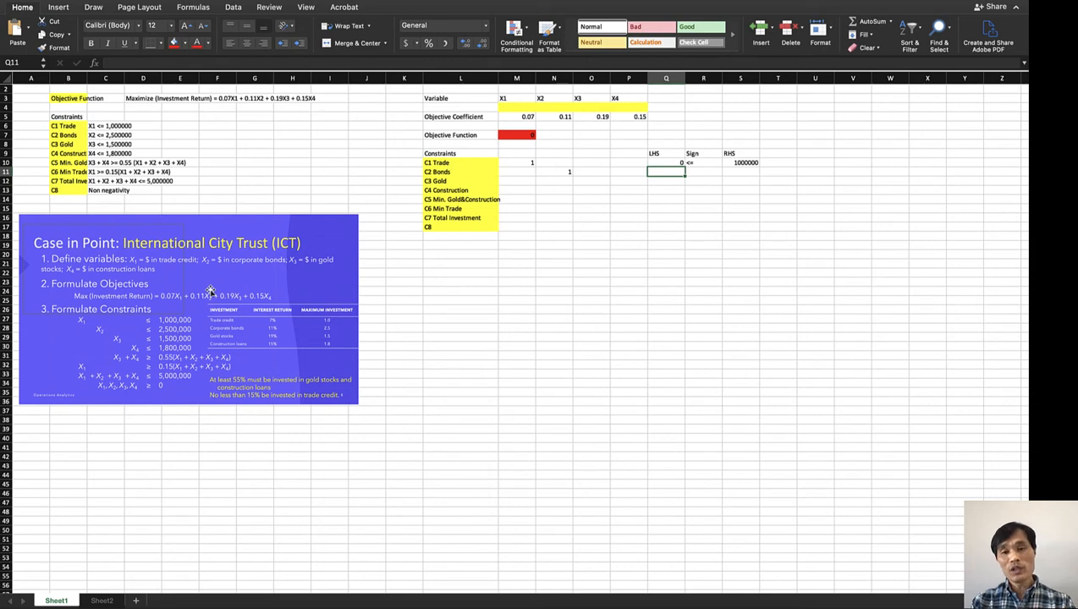
pyautogui.write('=')
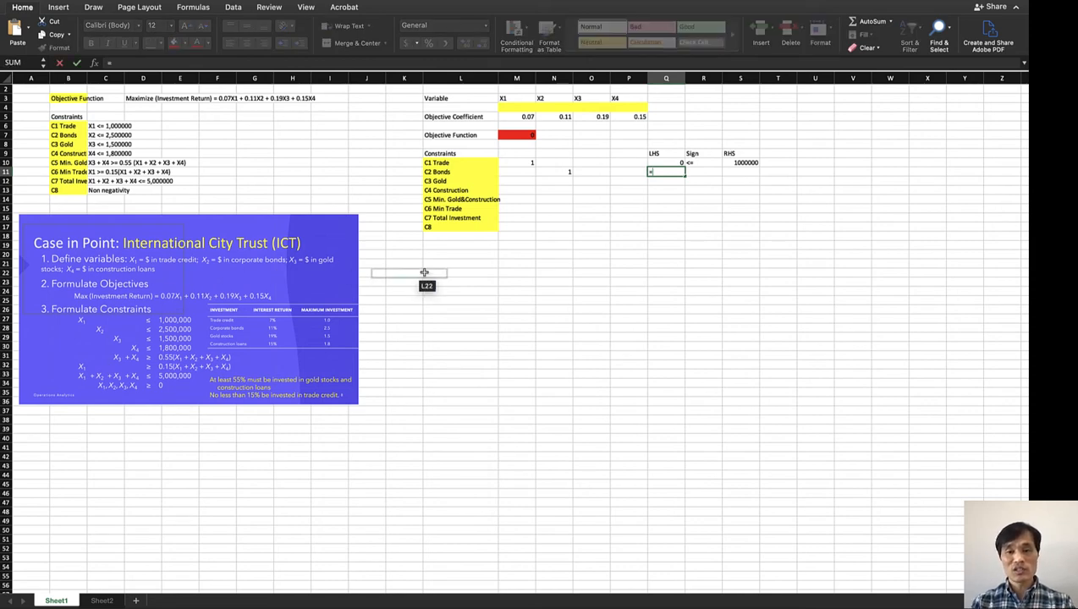
pyautogui.click(519, 171)
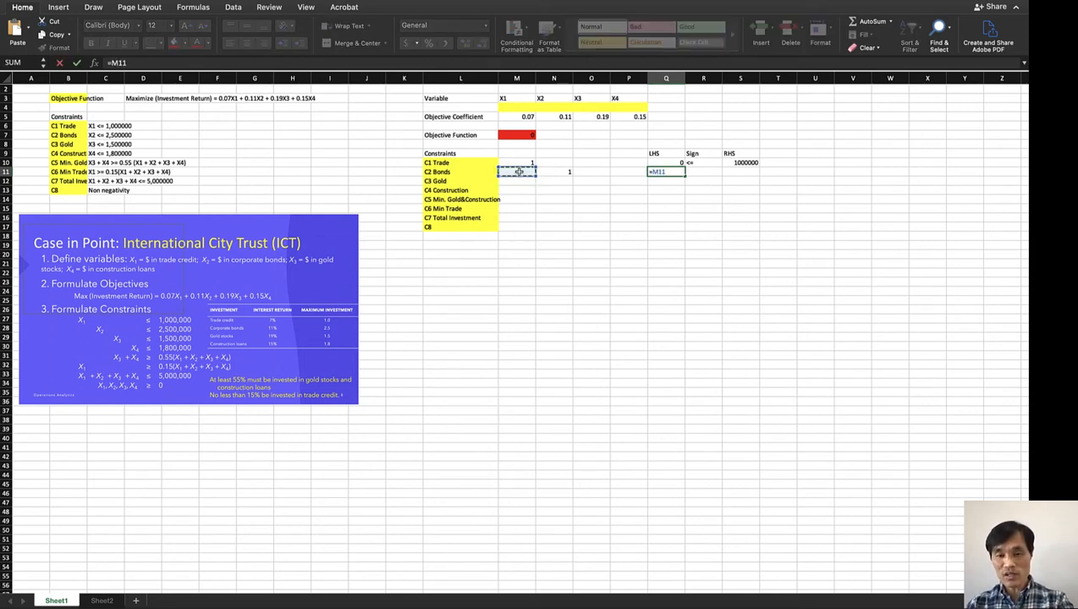
pyautogui.write('*')
pyautogui.click(513, 117)
pyautogui.write('+')
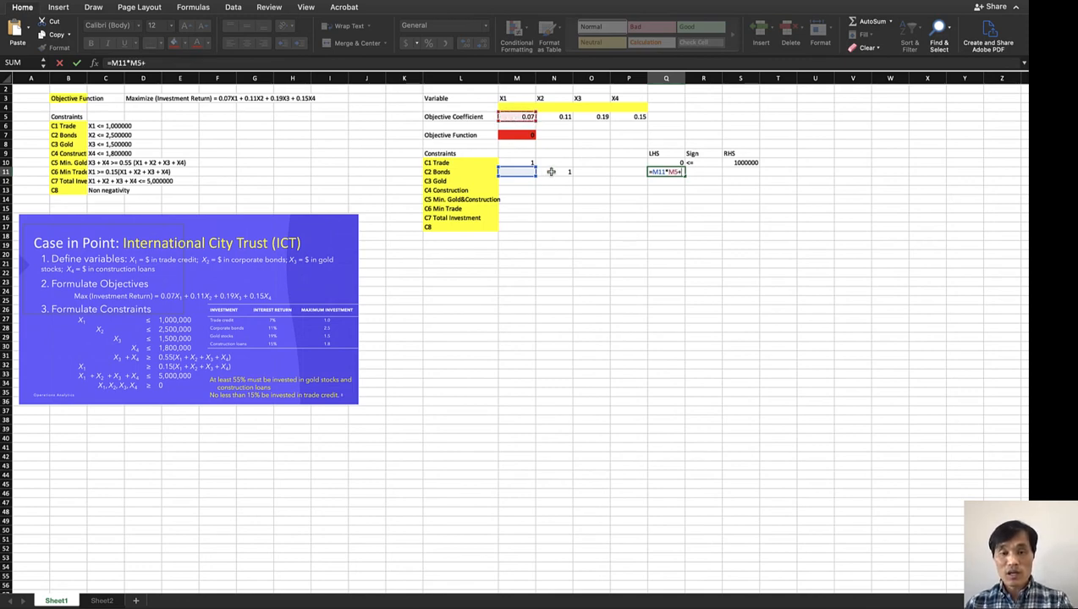
pyautogui.press('BackSpace')
pyautogui.press('BackSpace')
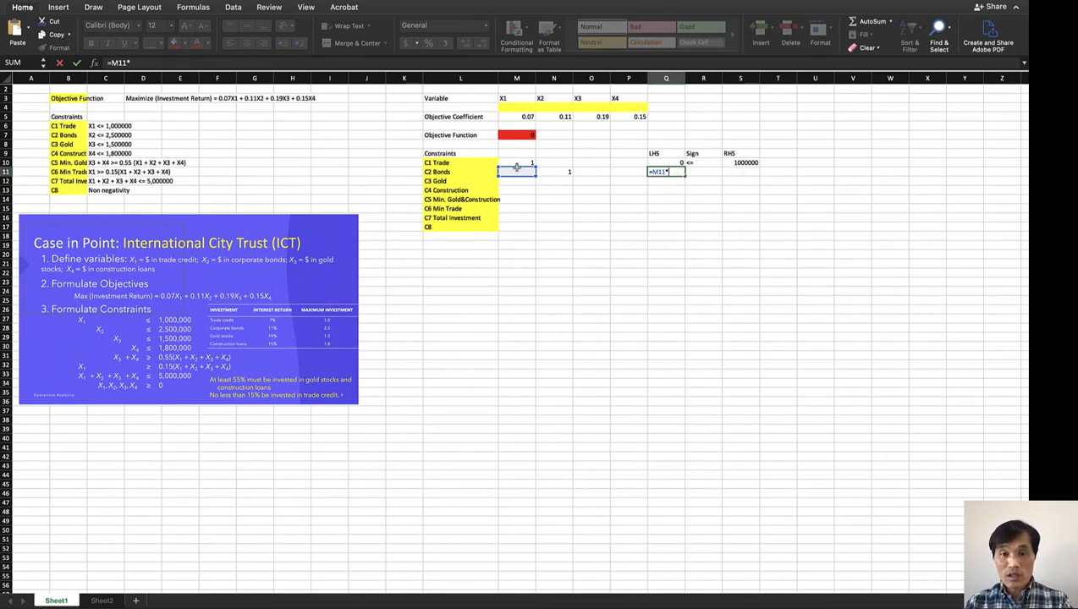
pyautogui.click(521, 107)
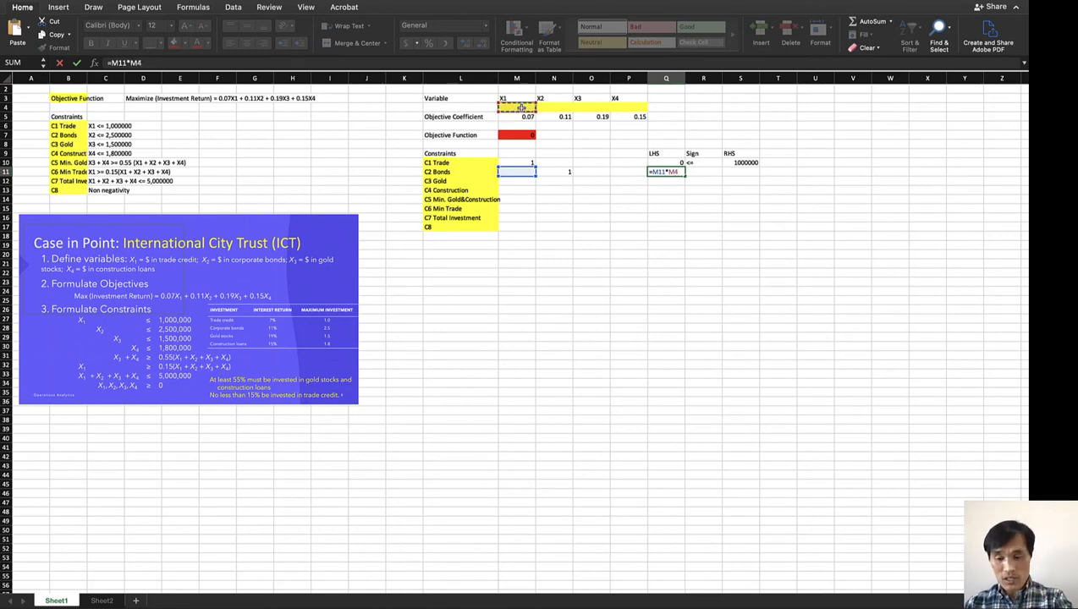
pyautogui.write('+')
pyautogui.click(562, 171)
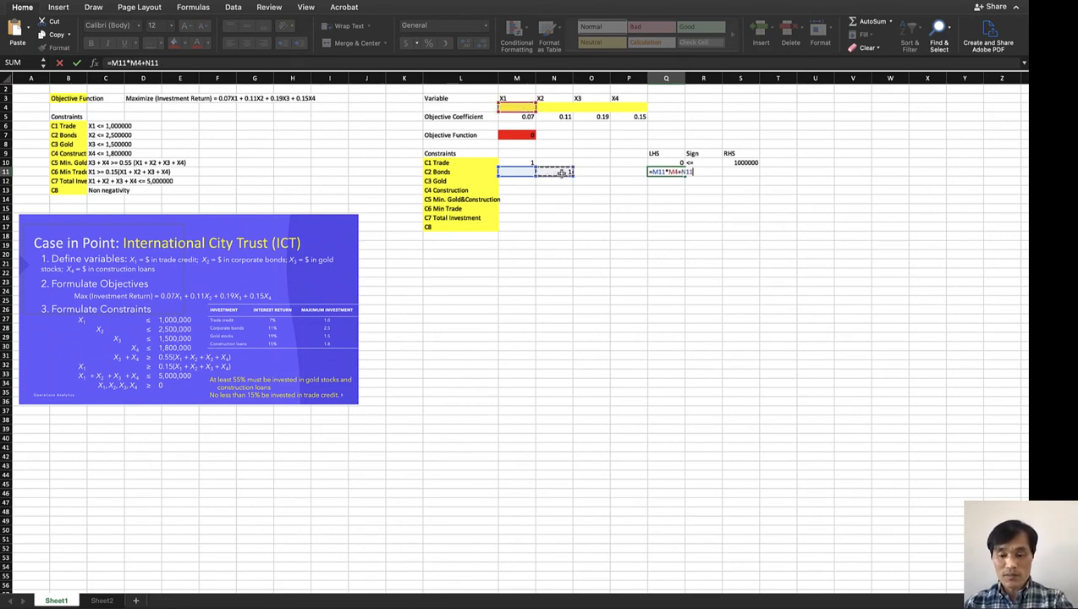
pyautogui.write('*')
pyautogui.click(557, 108)
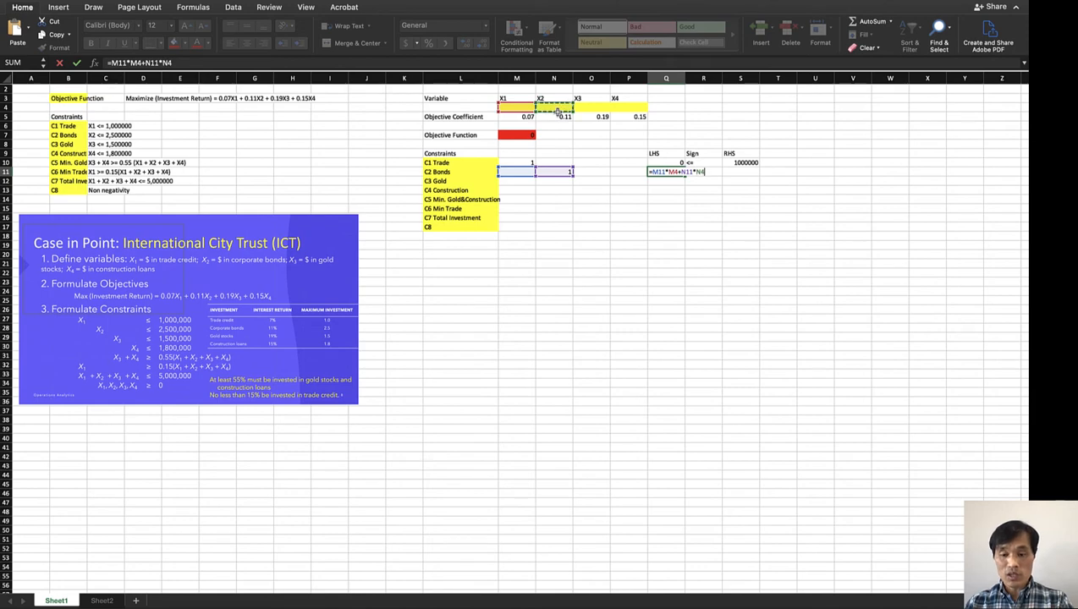
pyautogui.write('+')
pyautogui.click(583, 172)
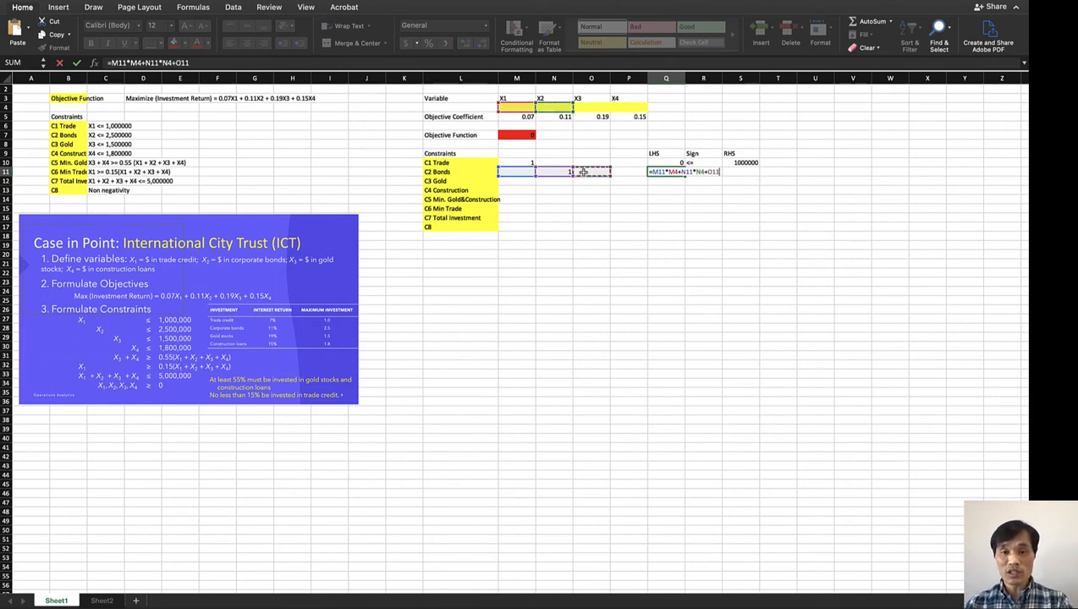
pyautogui.write('*')
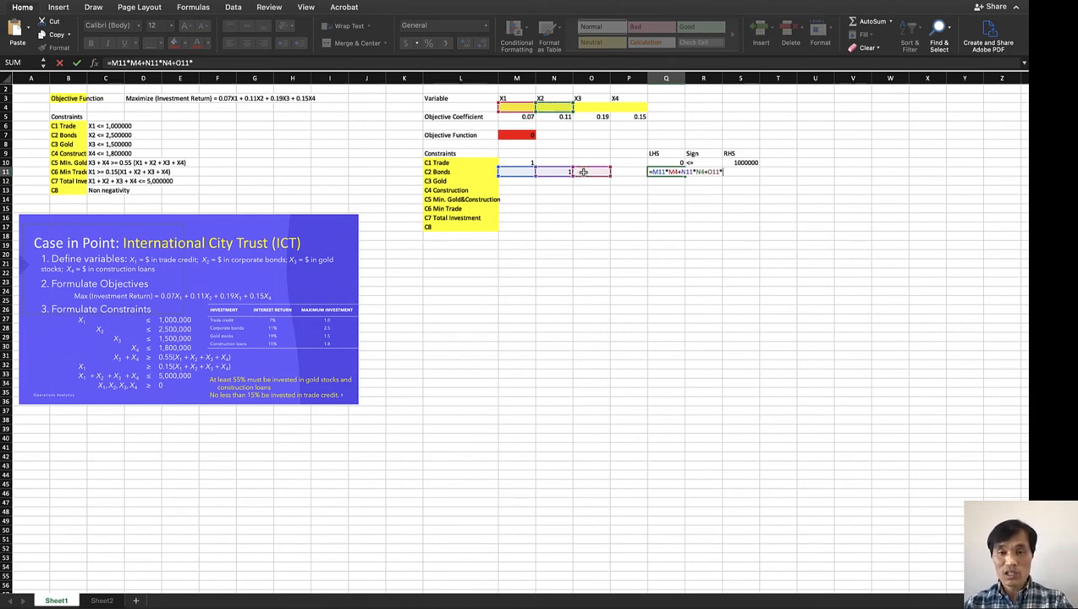
pyautogui.click(595, 105)
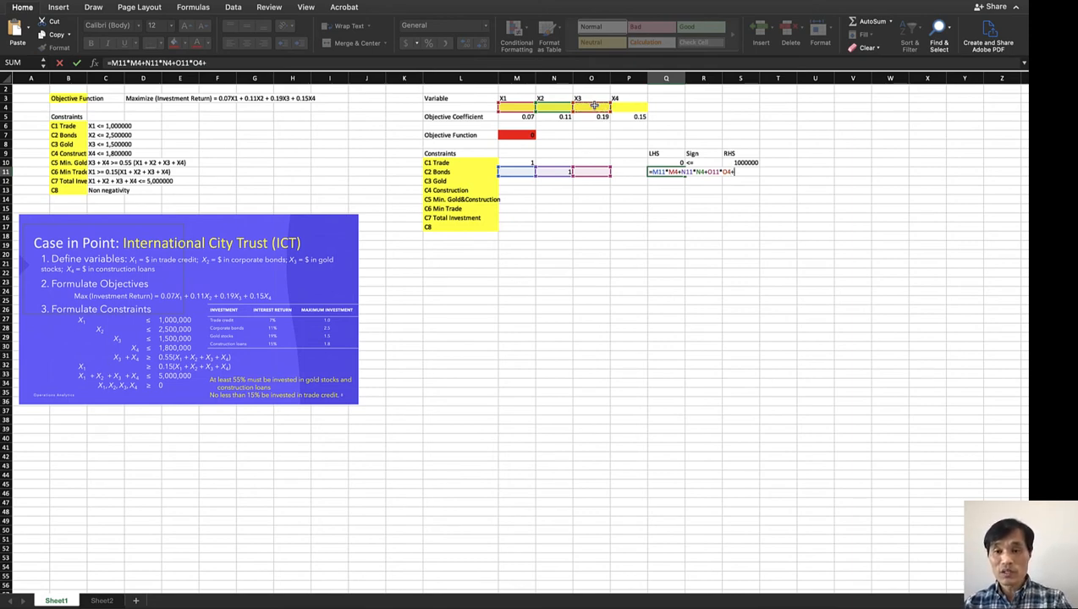
pyautogui.write('+')
pyautogui.click(626, 170)
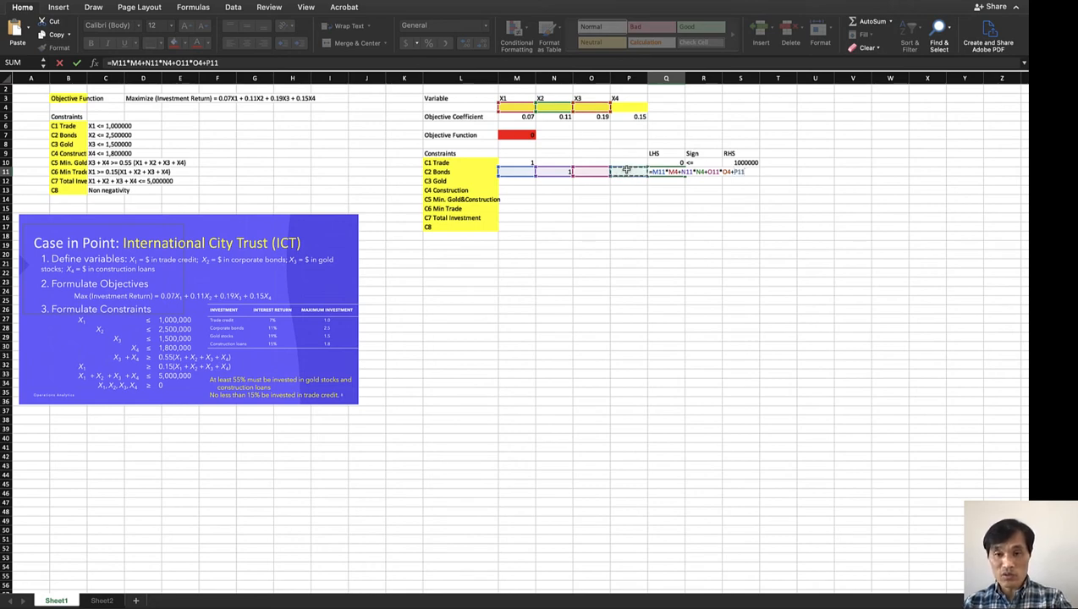
pyautogui.write('*')
pyautogui.click(630, 103)
pyautogui.press('Return')
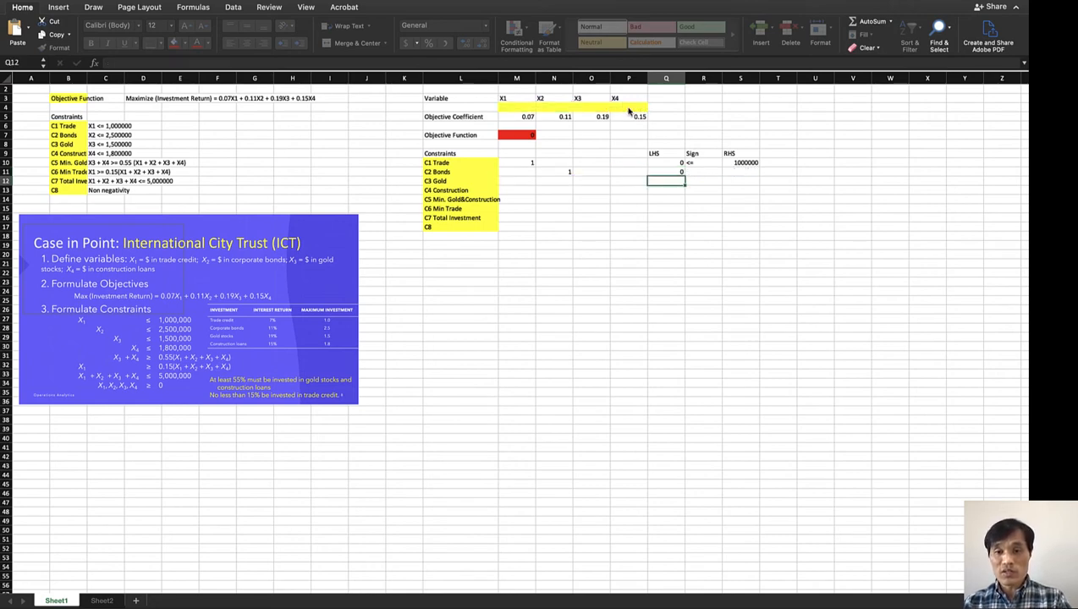
# Enter the C2 Bonds sign <= in cell R11 and the right-hand side 2500000 in cell S11.
pyautogui.click(690, 172)
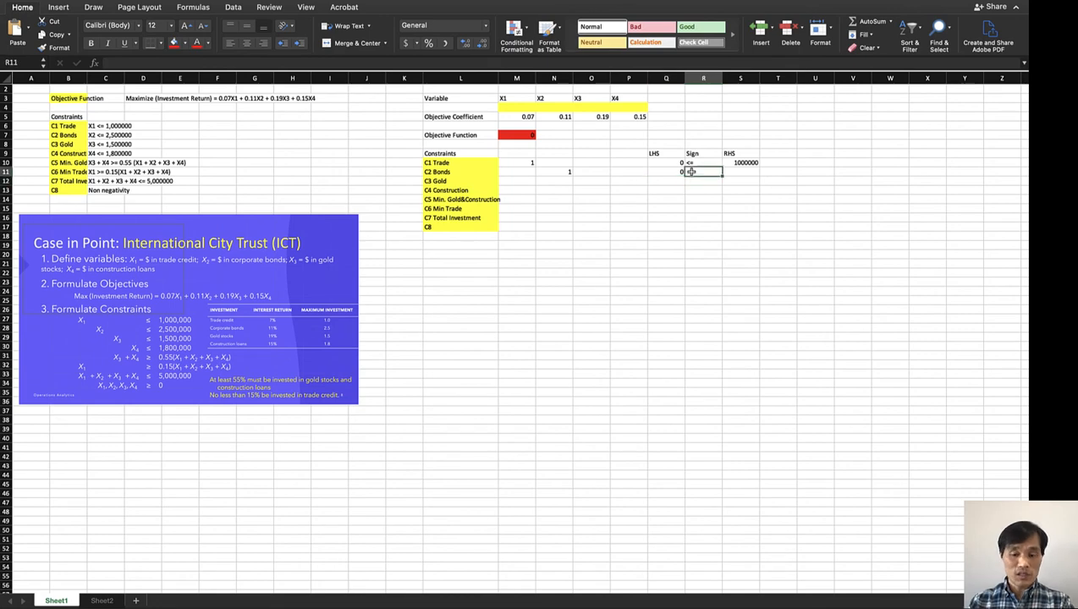
pyautogui.write('<=')
pyautogui.press('Tab')
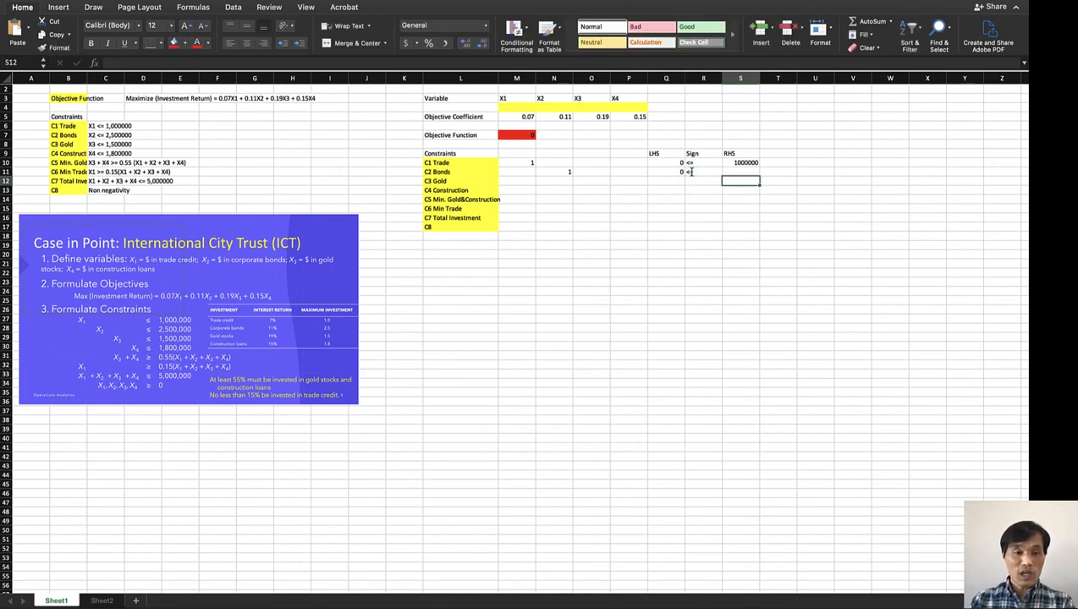
pyautogui.write('2')
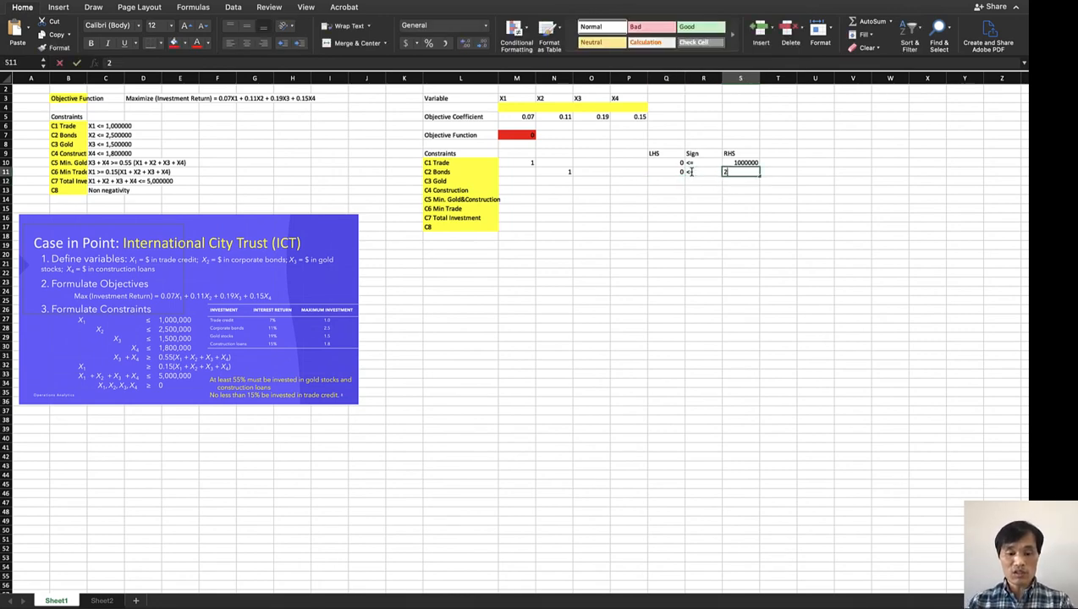
pyautogui.write('500000')
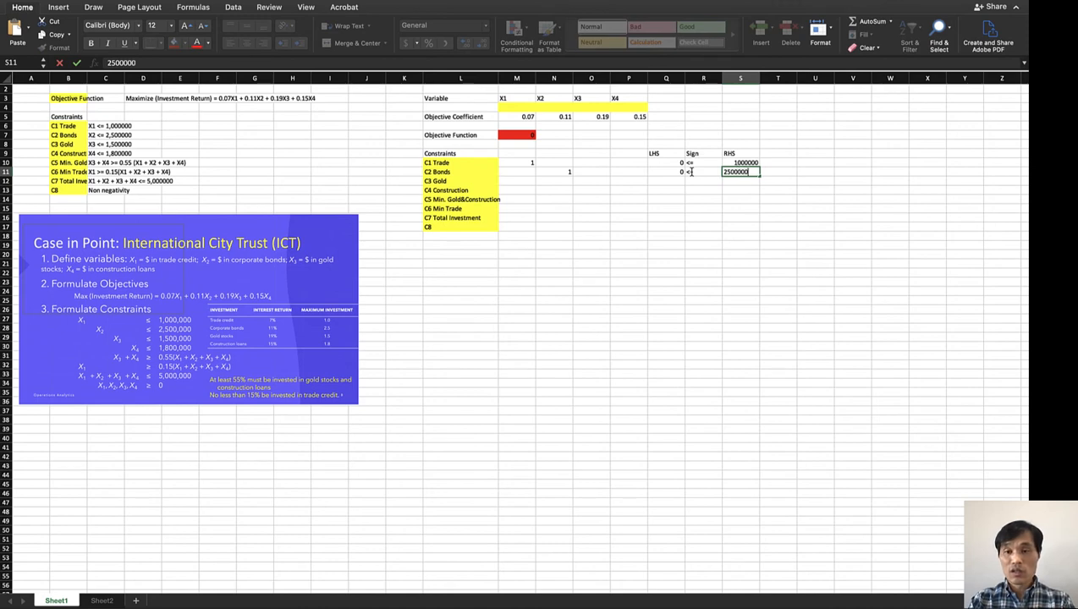
pyautogui.press('Return')
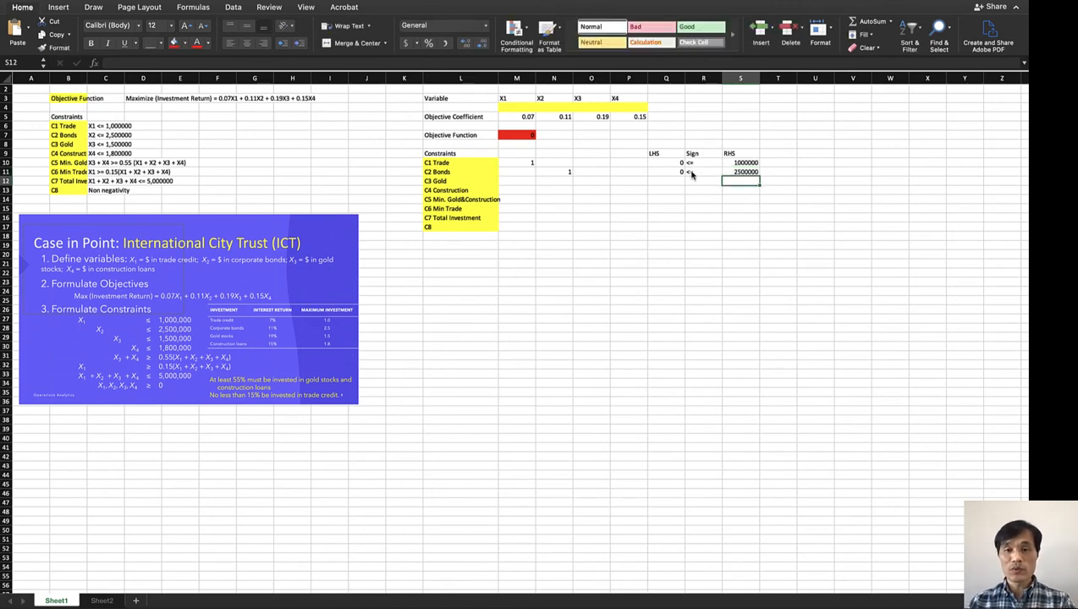
# Enter the X3 coefficient 1 for the C3 Gold constraint in cell O12.
pyautogui.press('Left')
pyautogui.press('Left')
pyautogui.press('Left')
pyautogui.press('Left')
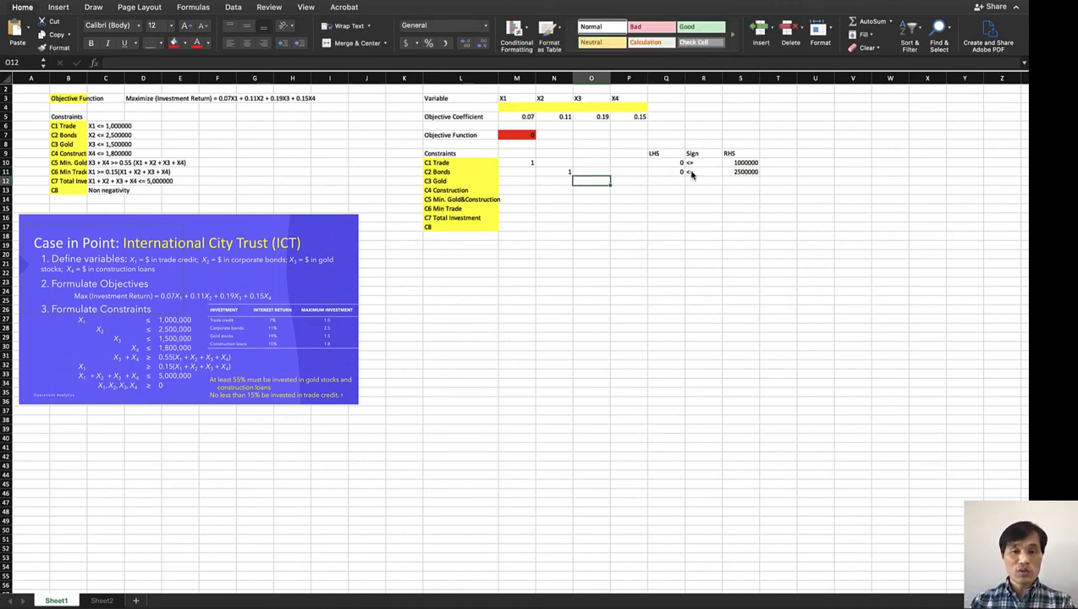
pyautogui.write('1')
pyautogui.press('Return')
# Enter the C3 Gold left-hand-side formula =SUMPRODUCT(M12:P12,M4:P4) in cell Q12.
pyautogui.press('Right')
pyautogui.press('Up')
pyautogui.press('Up')
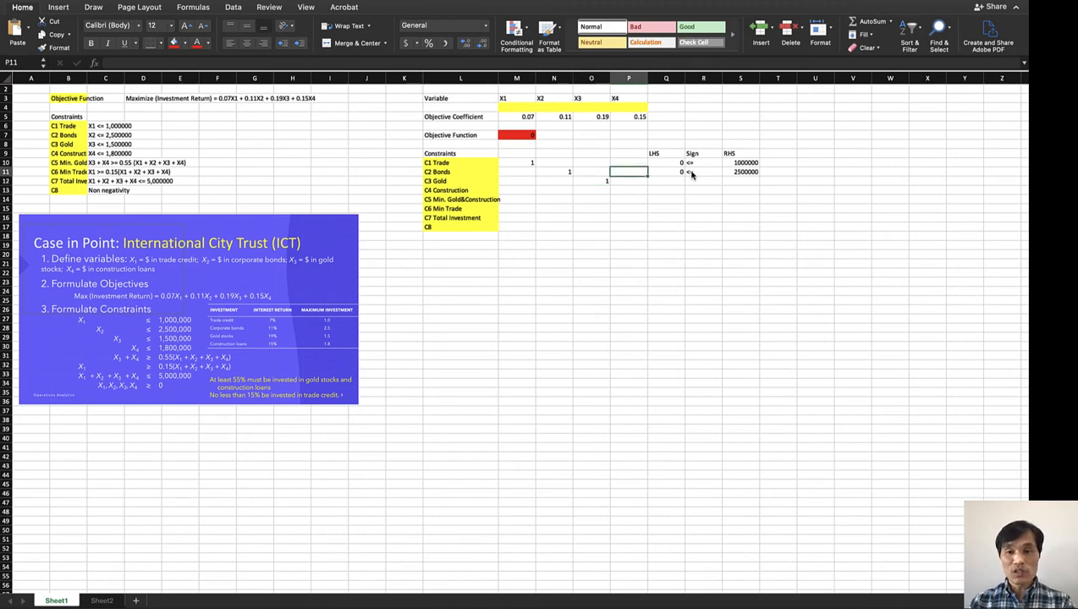
pyautogui.press('Down')
pyautogui.press('Right')
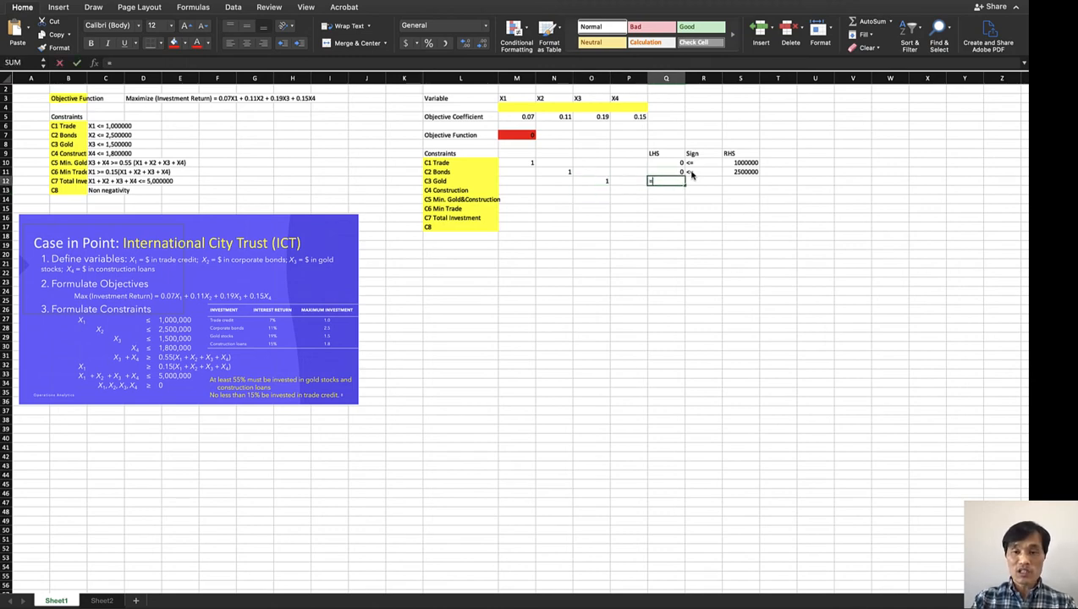
pyautogui.write('=')
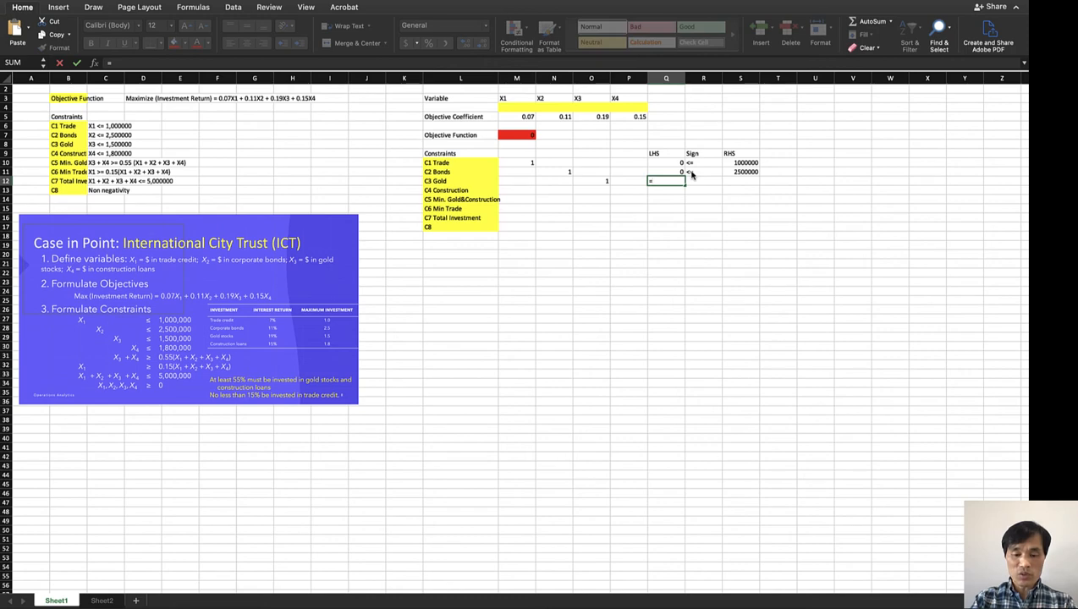
pyautogui.write('sumproduct(')
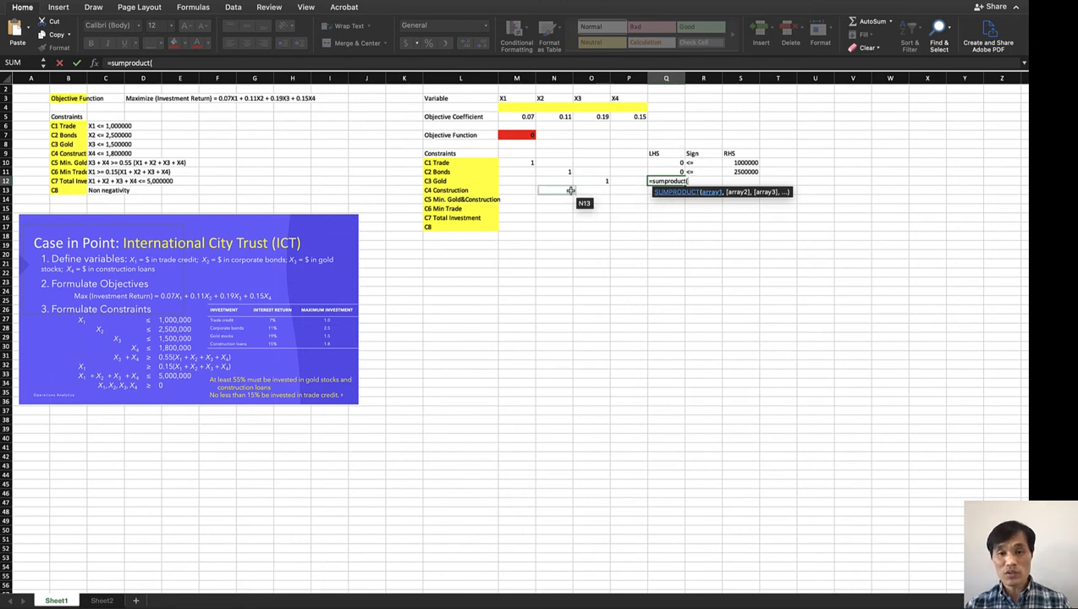
pyautogui.click(524, 182)
pyautogui.moveTo(524, 183); pyautogui.dragTo(626, 181)
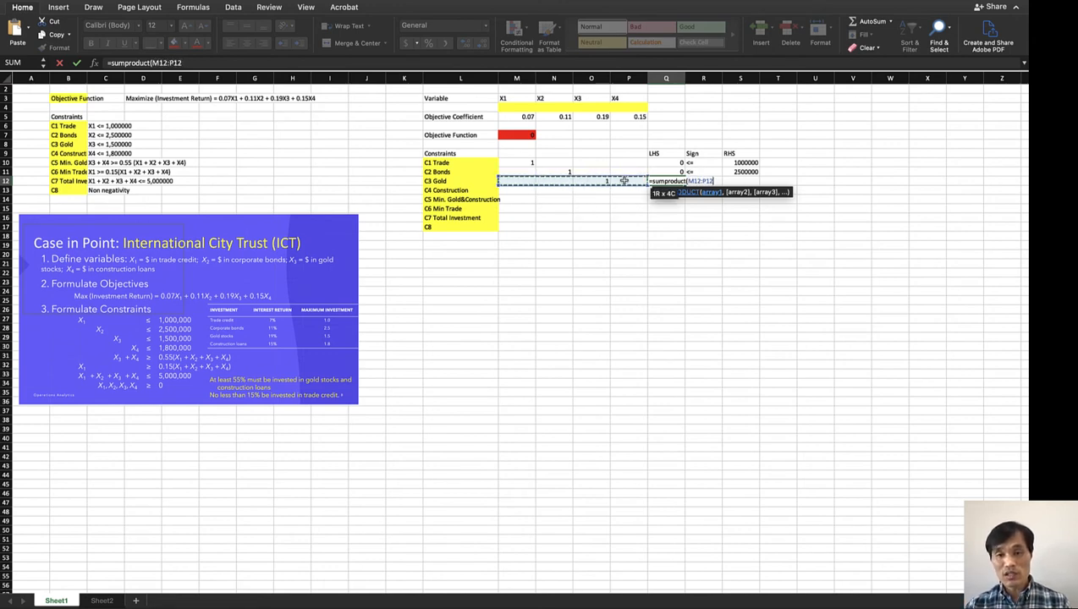
pyautogui.write(',')
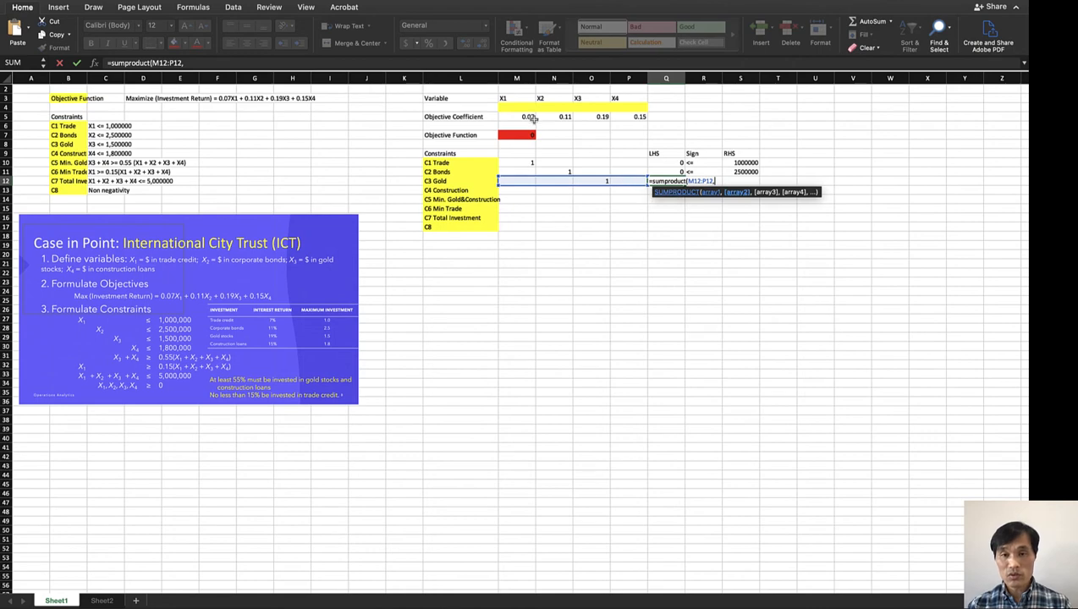
pyautogui.moveTo(516, 107); pyautogui.dragTo(620, 105)
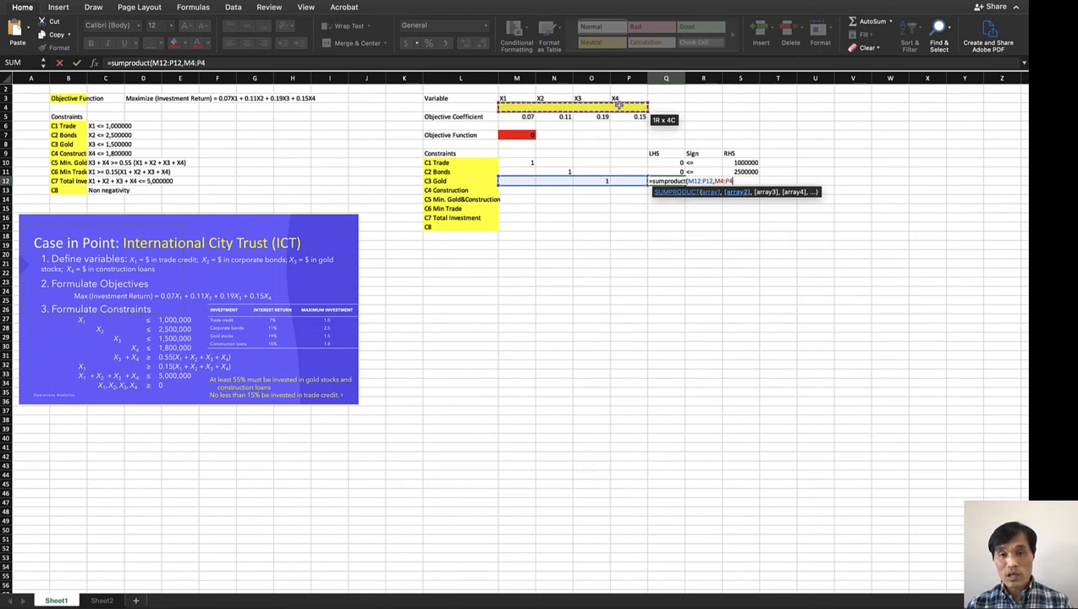
pyautogui.write(')')
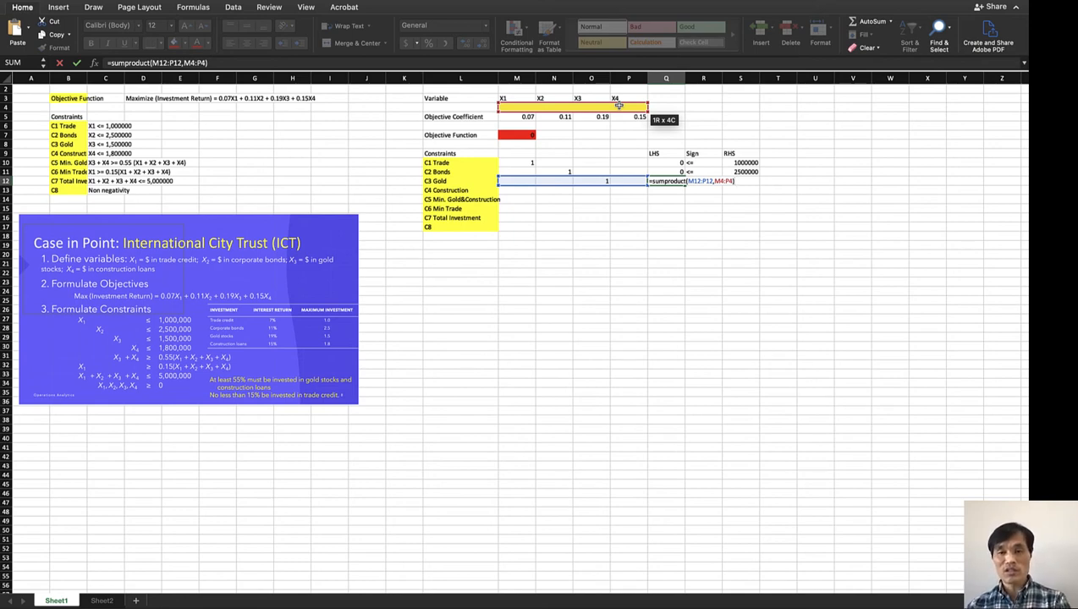
pyautogui.press('Return')
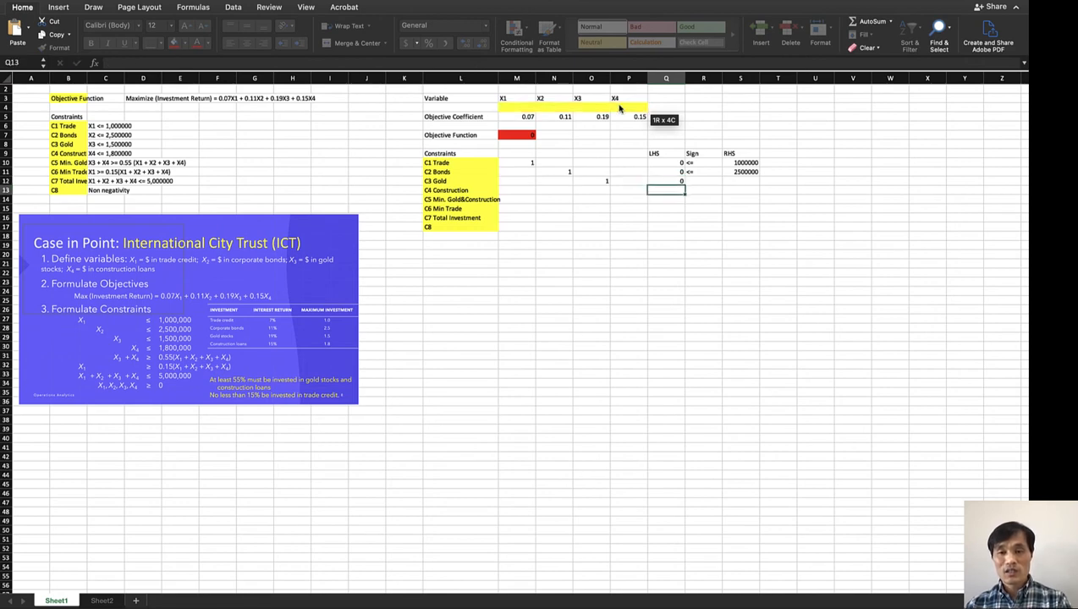
pyautogui.click(669, 181)
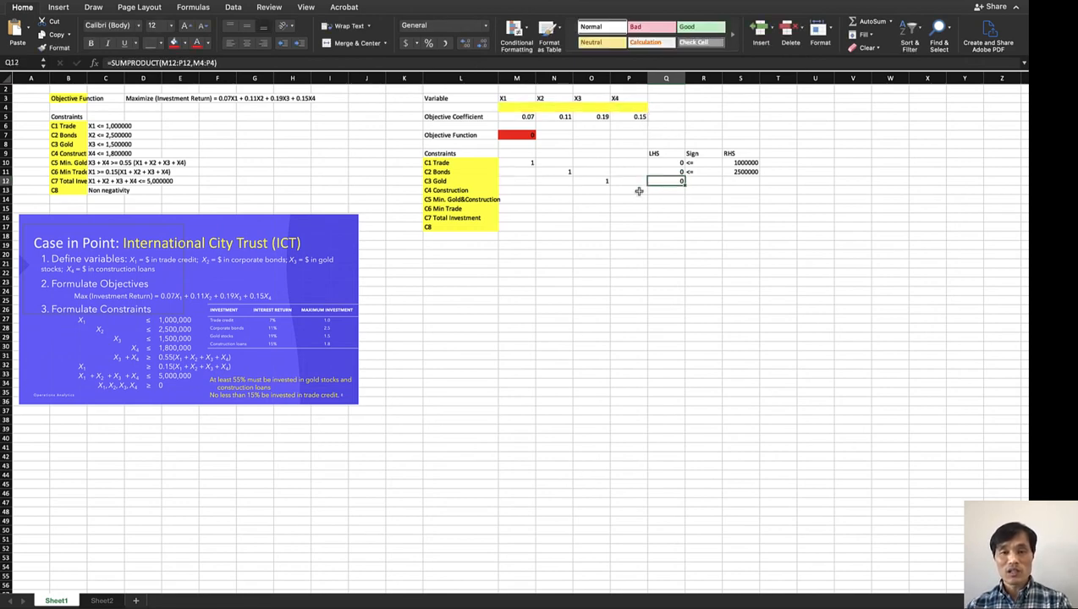
# Enter the C3 Gold sign <= in cell R12 and the right-hand side 1500000 in cell S12.
pyautogui.click(695, 181)
pyautogui.write('<=')
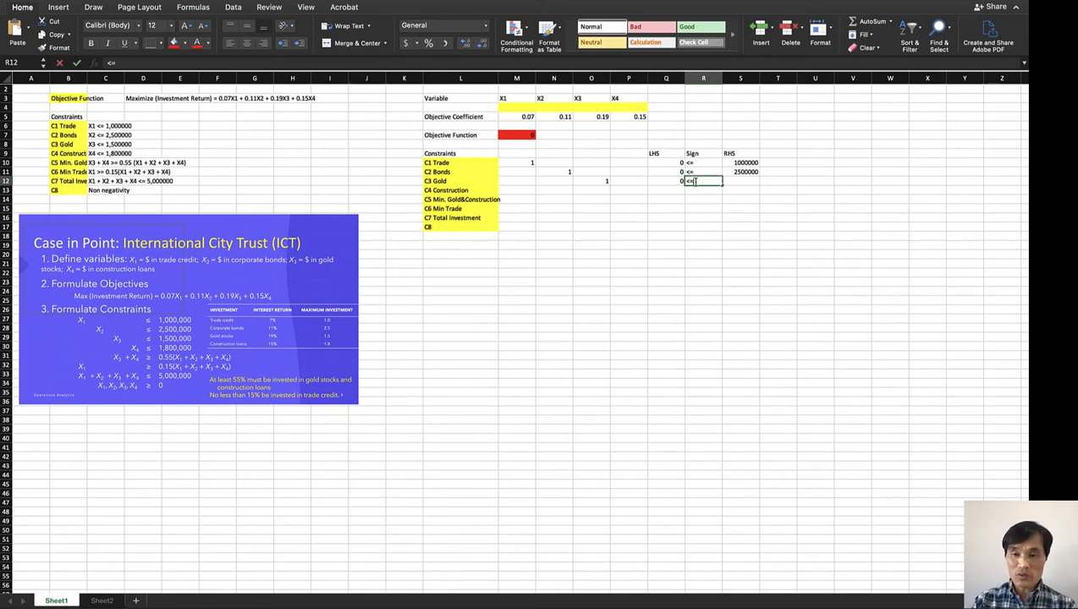
pyautogui.press('Tab')
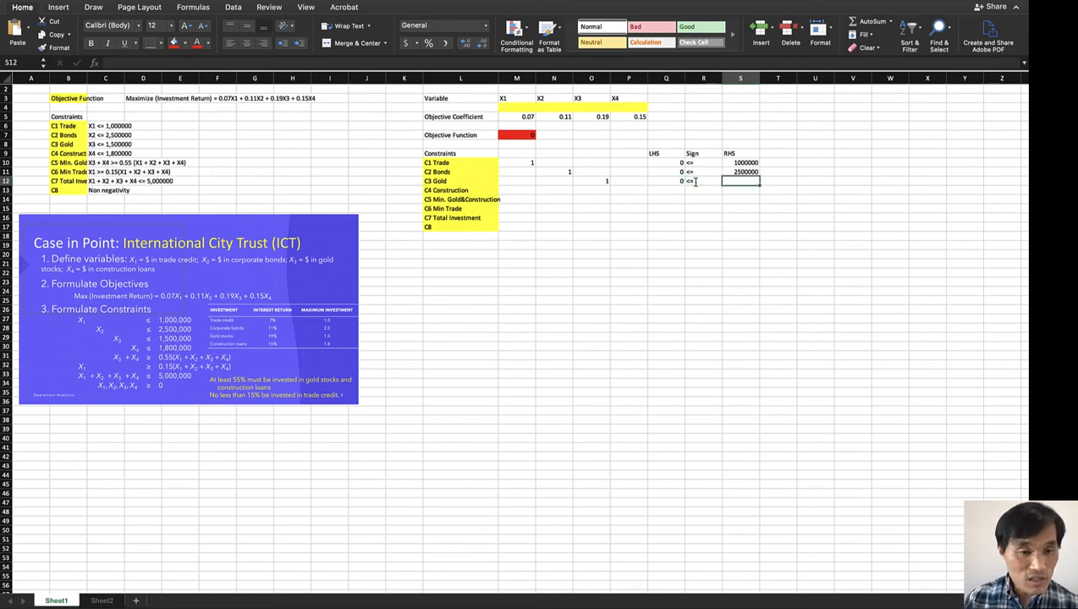
pyautogui.write('1500000')
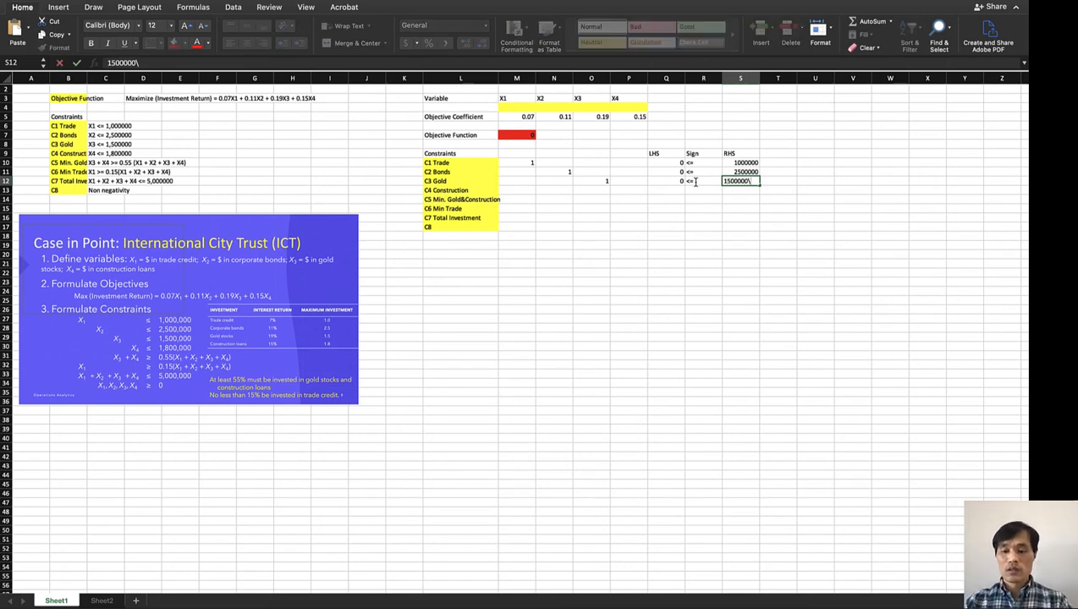
pyautogui.press('Return')
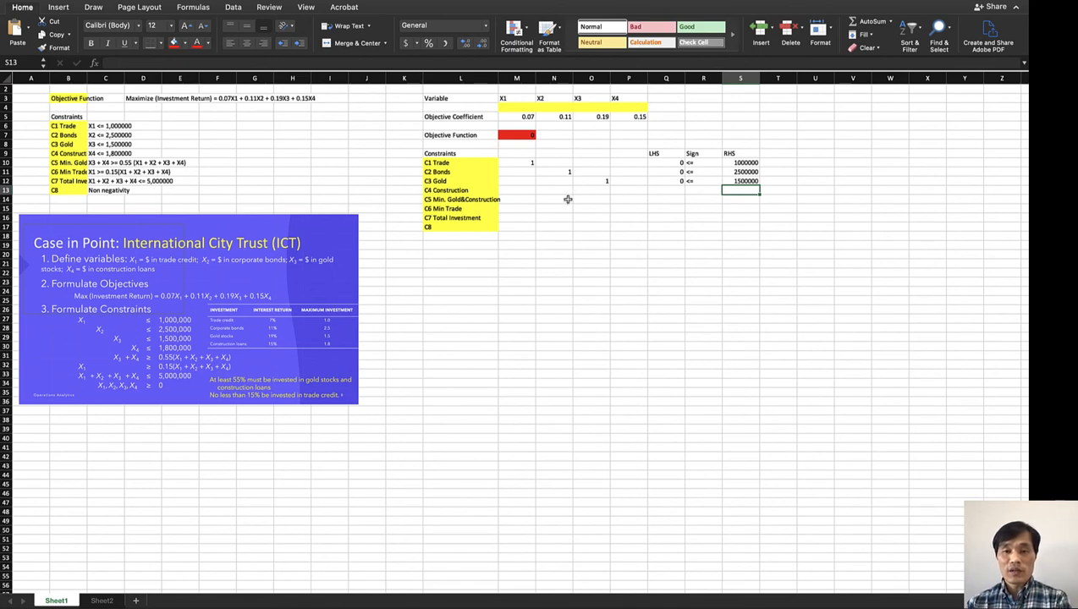
# Enter the X4 coefficient 1 for the C4 Construction constraint in cell P13.
pyautogui.click(612, 190)
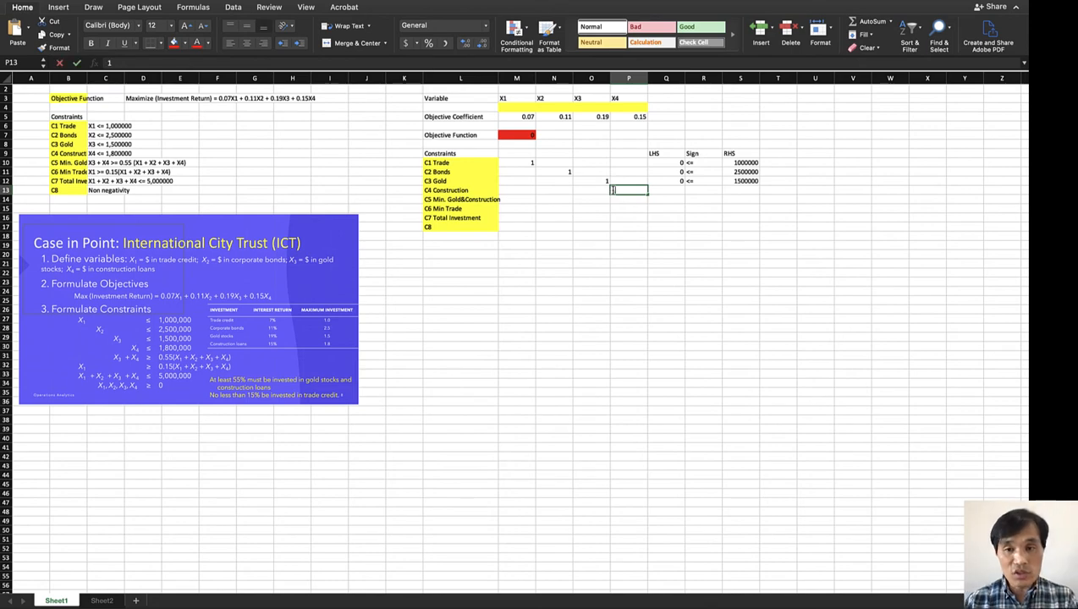
pyautogui.write('1')
pyautogui.press('Return')
# Fill the C3 Gold left-hand-side formula from Q12 down through Q17 for the remaining constraints.
pyautogui.press('Right')
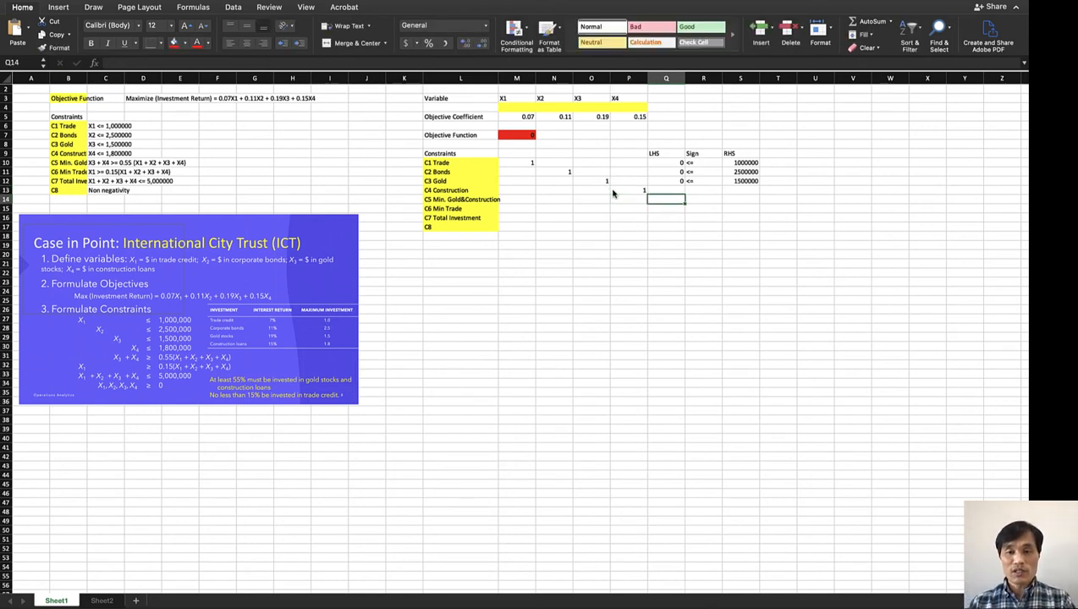
pyautogui.press('Up')
pyautogui.click(679, 181)
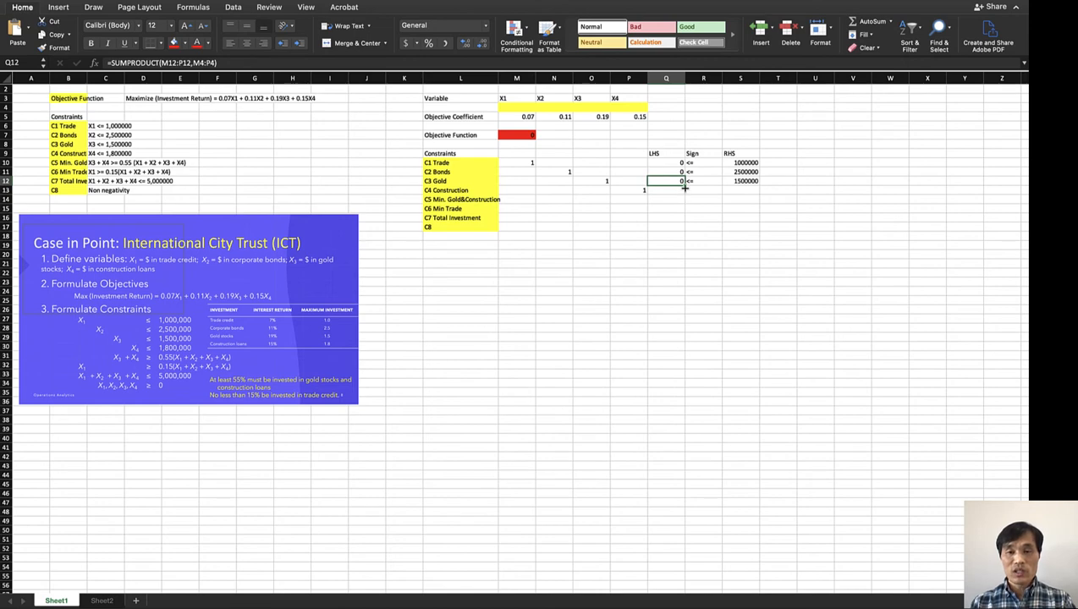
pyautogui.moveTo(684, 191); pyautogui.dragTo(681, 227)
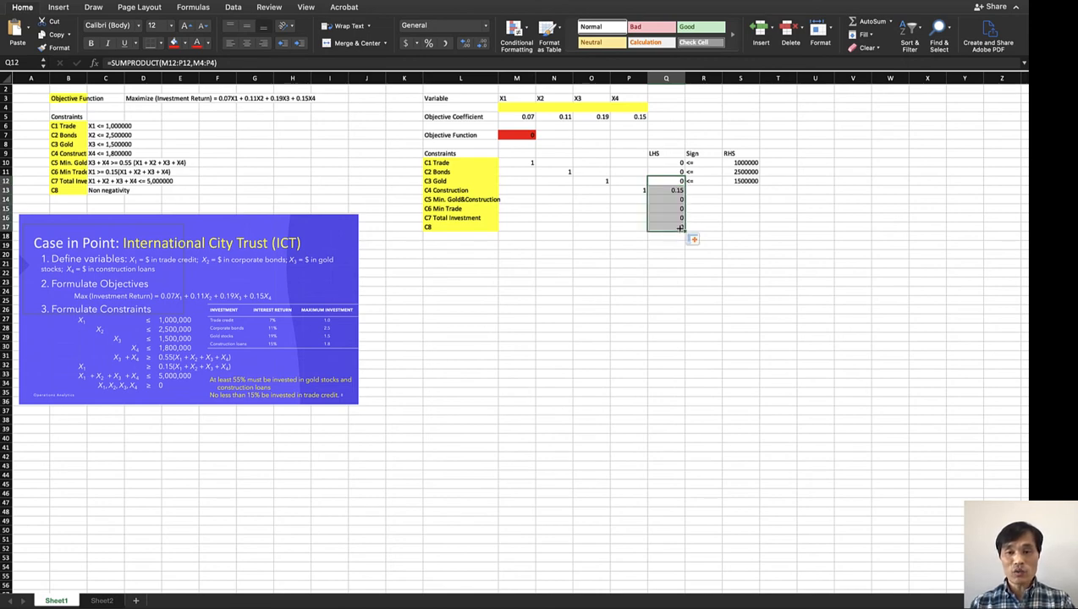
# Examine the cell references in the copied left-hand-side formulas of Q13, Q15 and Q16 against the original in Q12.
pyautogui.doubleClick(670, 192)
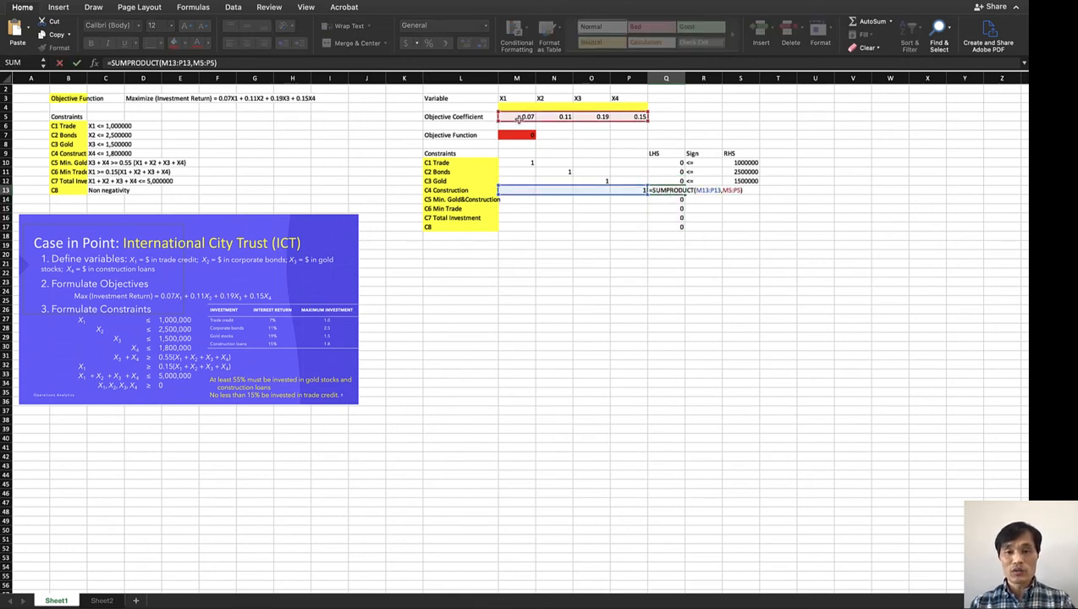
pyautogui.press('Return')
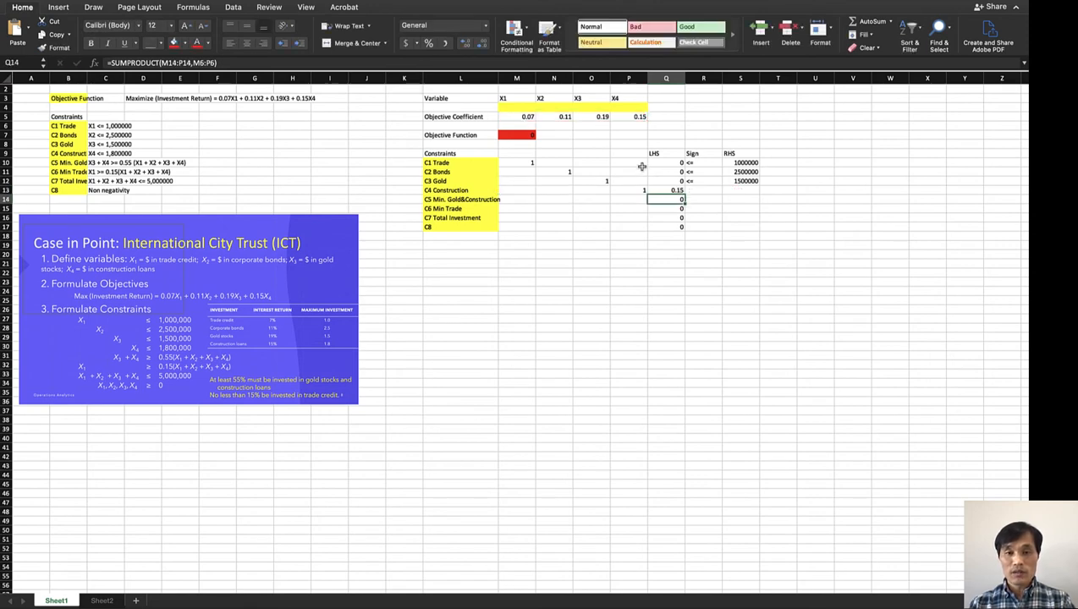
pyautogui.click(664, 208)
pyautogui.doubleClick(663, 209)
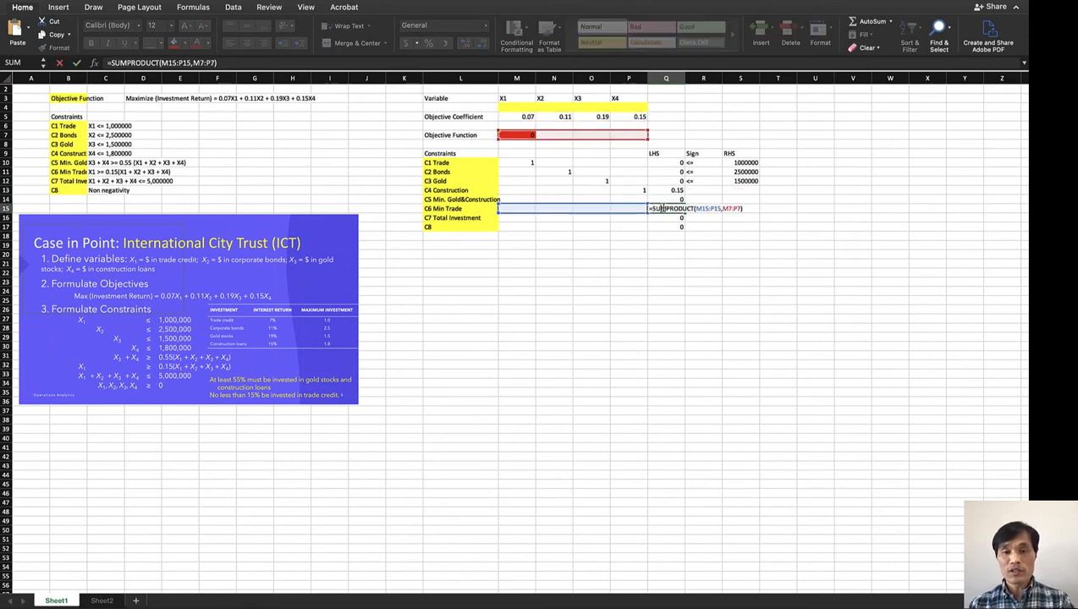
pyautogui.press('Return')
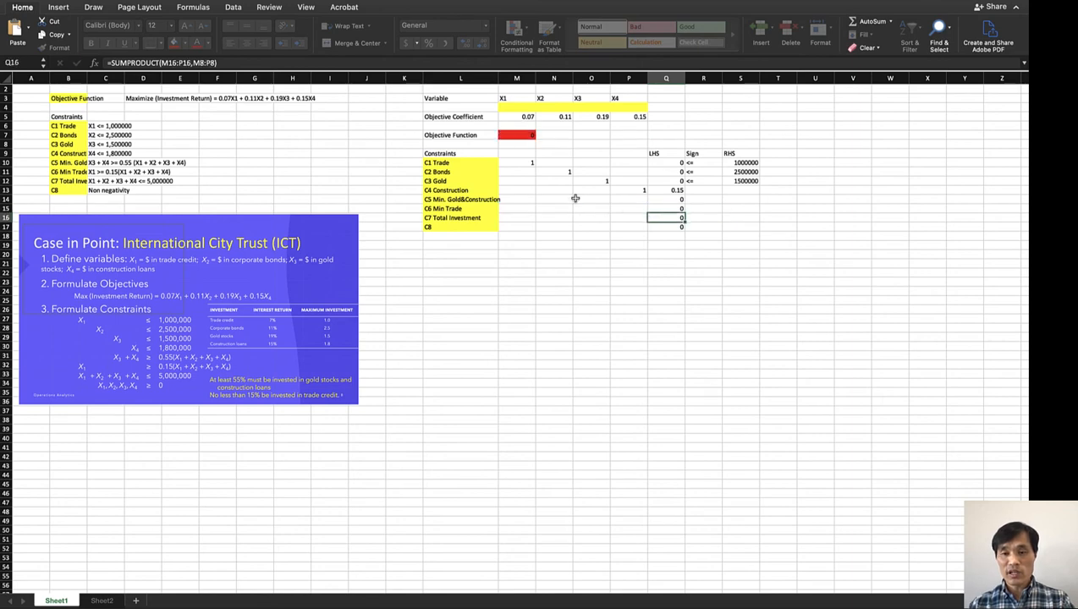
pyautogui.doubleClick(669, 217)
pyautogui.press('Return')
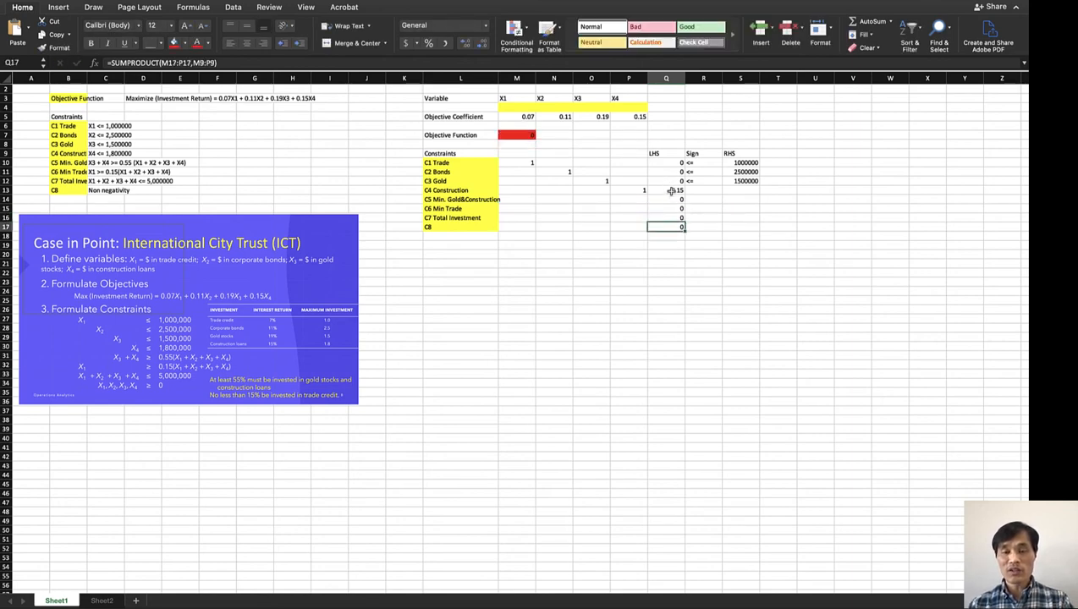
pyautogui.doubleClick(671, 191)
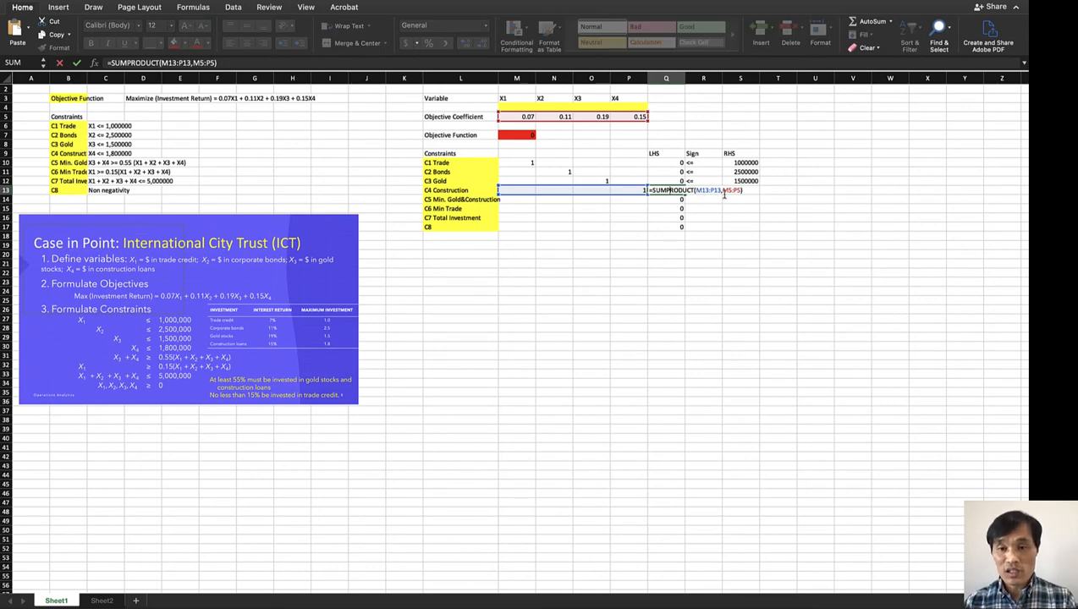
pyautogui.press('Return')
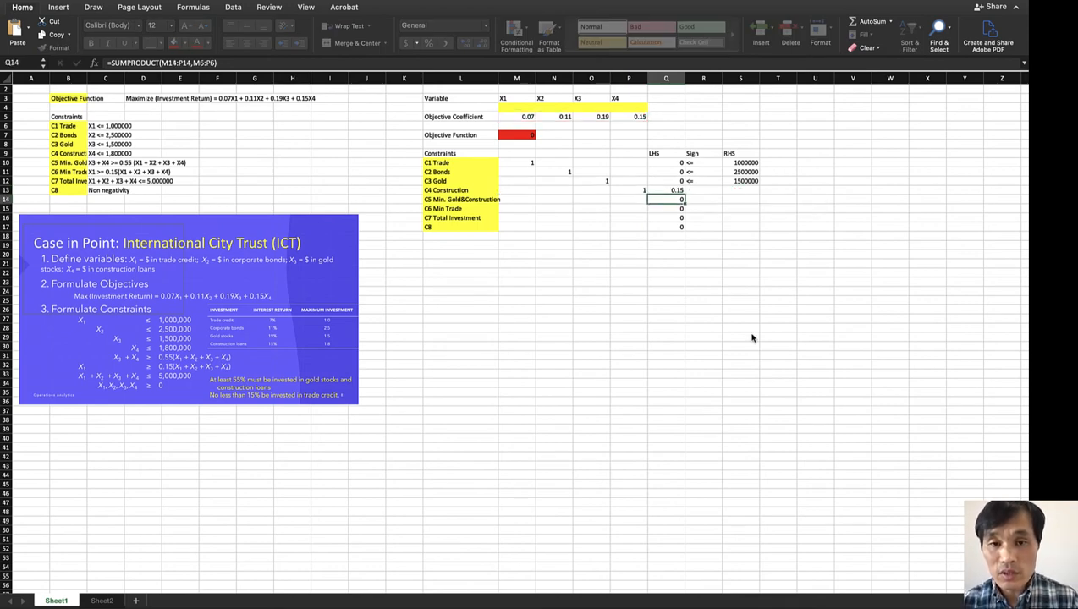
pyautogui.click(669, 182)
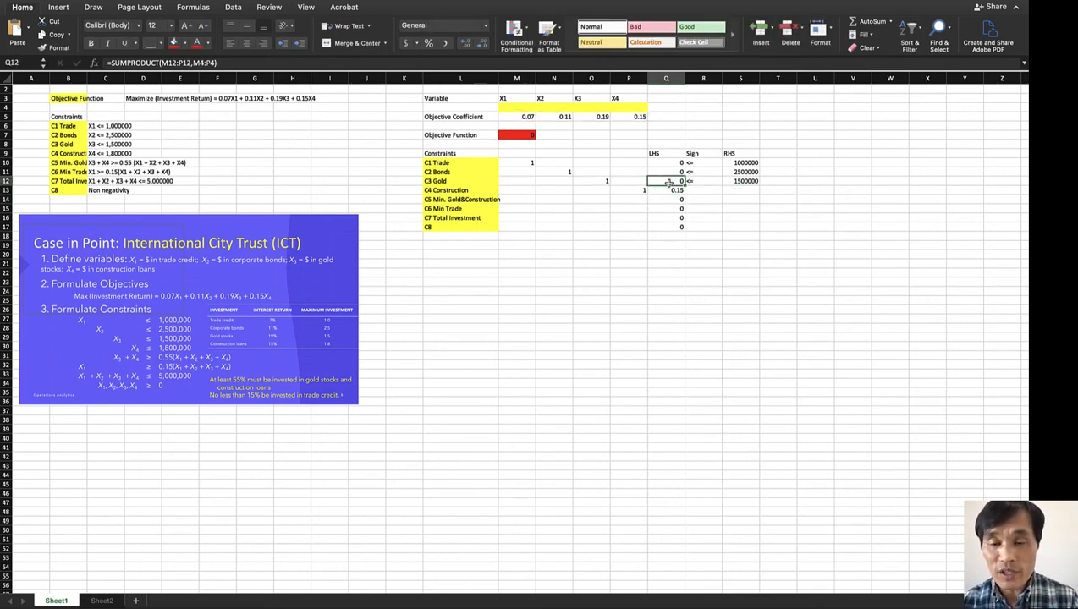
pyautogui.doubleClick(666, 191)
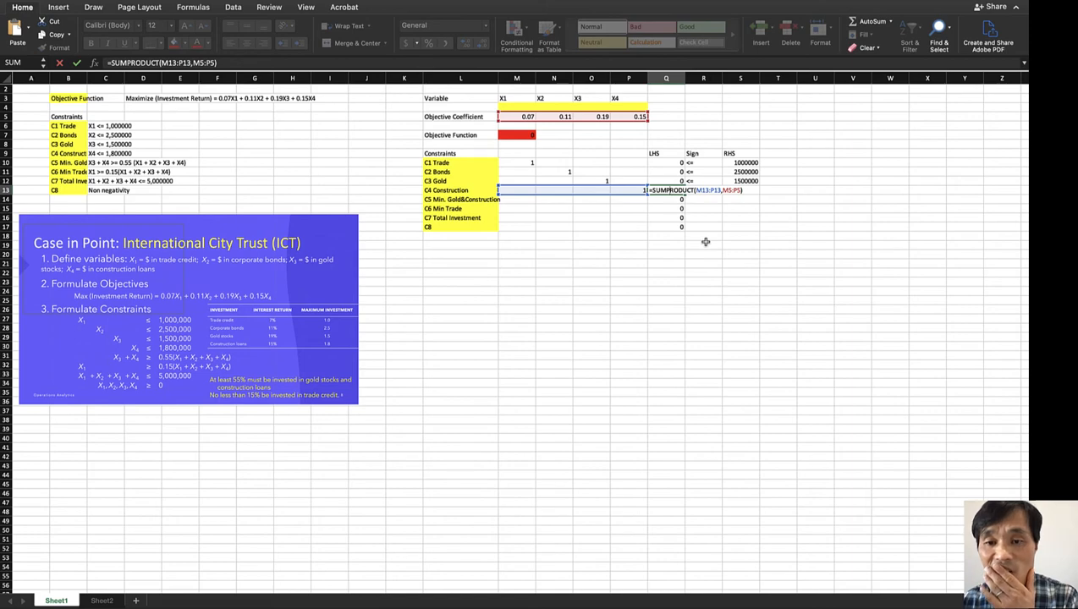
pyautogui.press('Return')
# Lock the variable row in the Q12 formula so it reads =SUMPRODUCT(M12:P12,M$4:P$4).
pyautogui.doubleClick(676, 181)
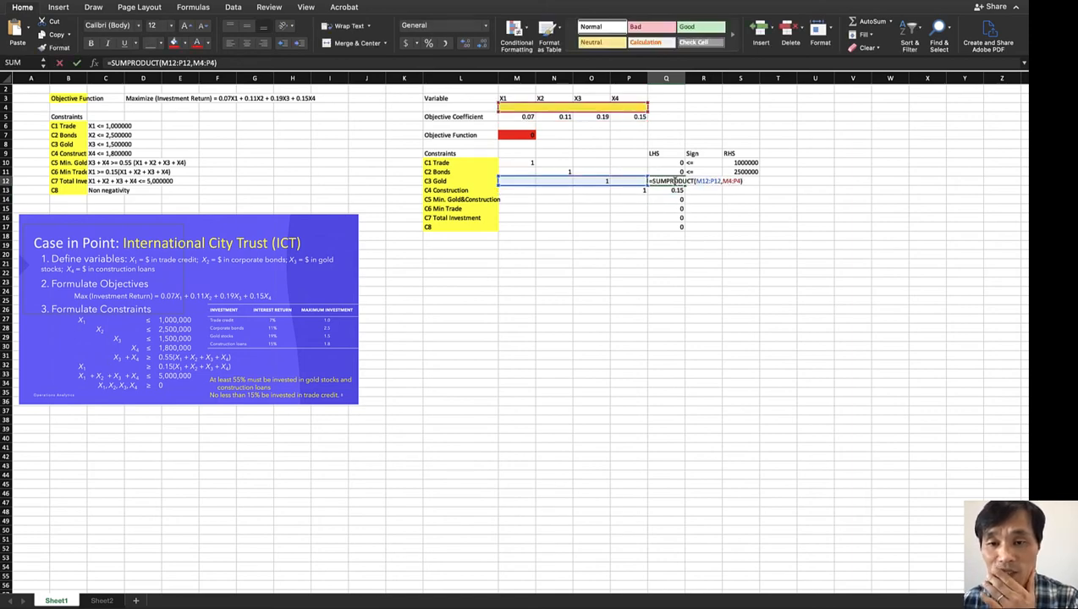
pyautogui.click(722, 183)
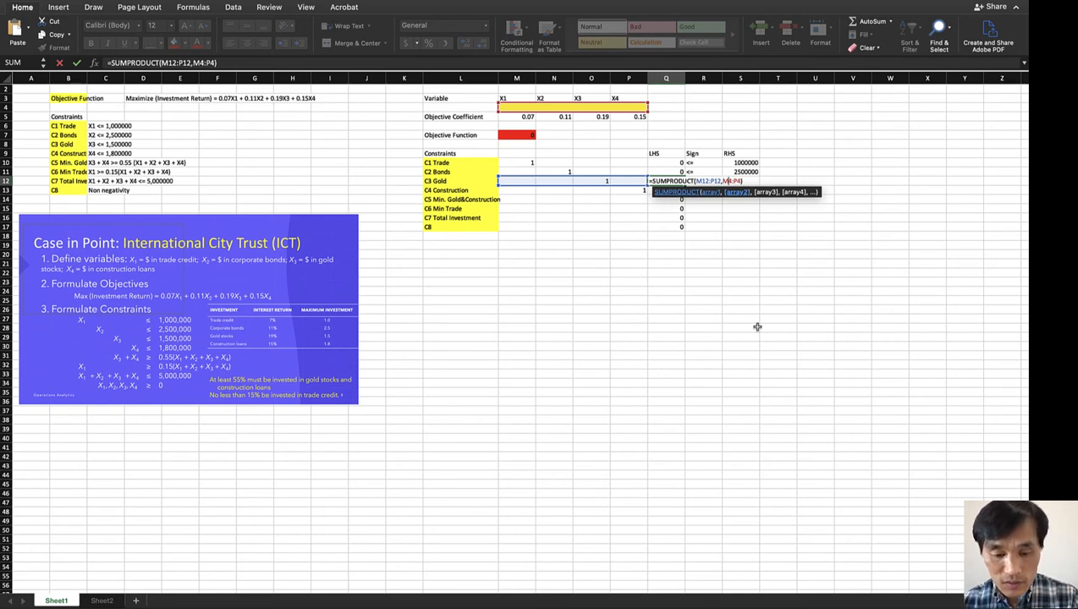
pyautogui.write('$')
pyautogui.press('Right')
pyautogui.press('Right')
pyautogui.press('Right')
pyautogui.write('$')
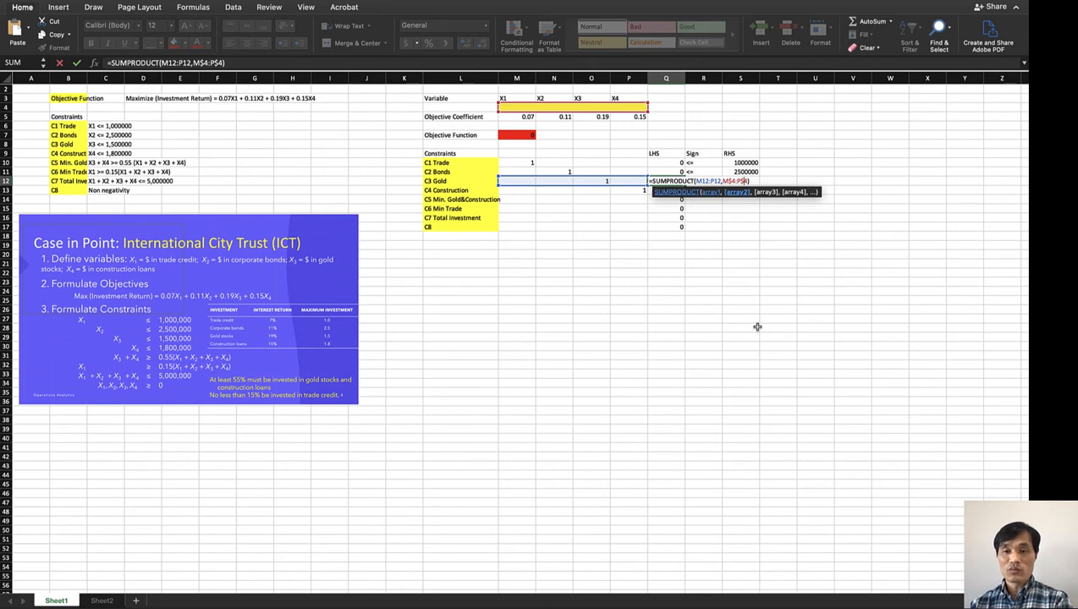
pyautogui.press('Return')
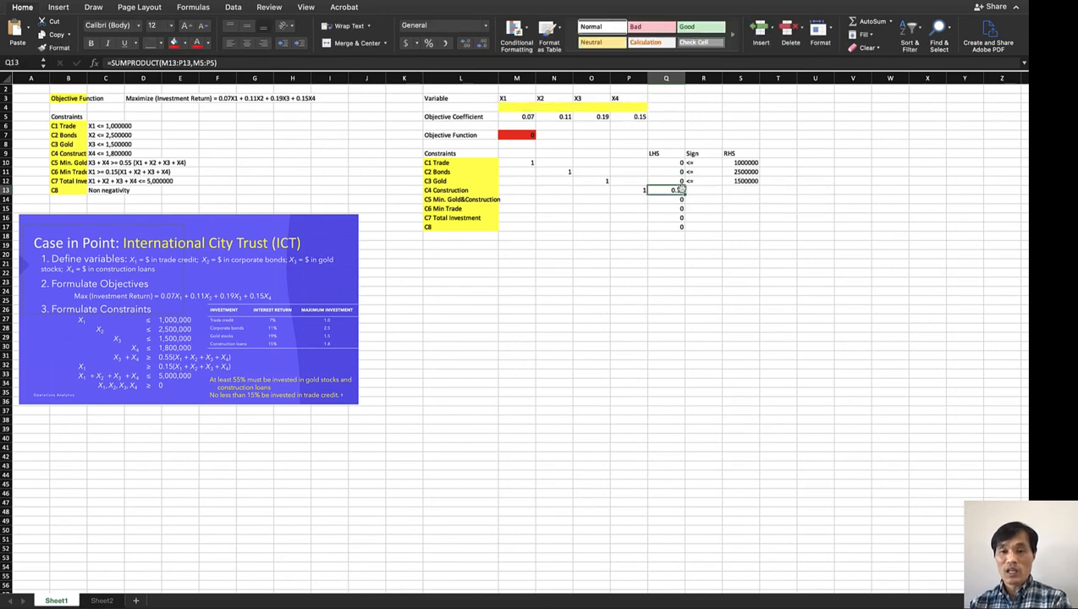
# Fill the row-locked SUMPRODUCT formula from Q12 down to Q17 and check the references in Q13 and Q14.
pyautogui.click(681, 182)
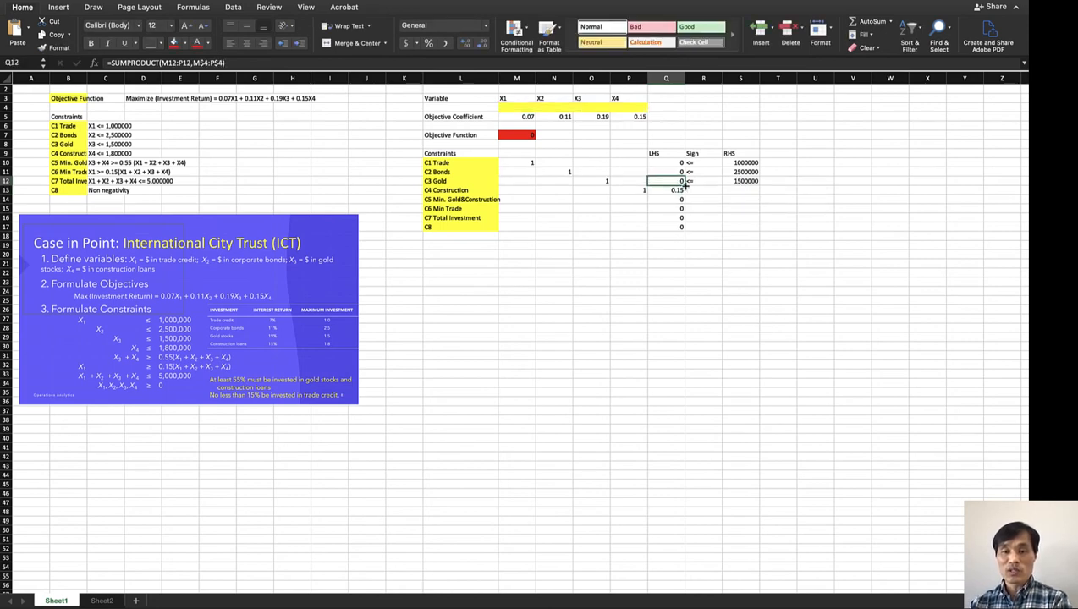
pyautogui.moveTo(685, 185); pyautogui.dragTo(686, 228)
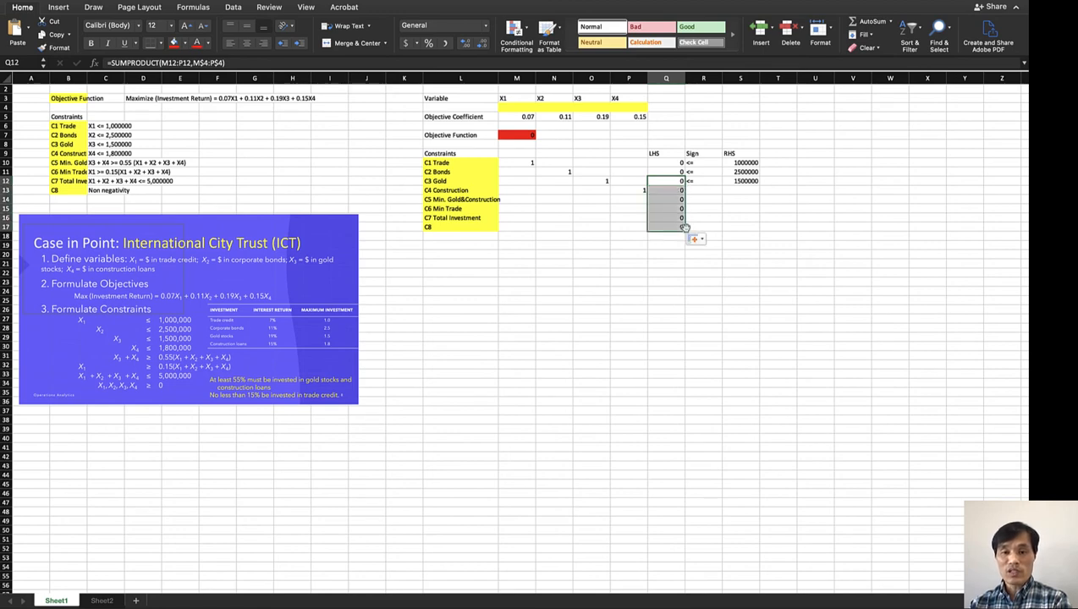
pyautogui.doubleClick(670, 190)
pyautogui.press('Return')
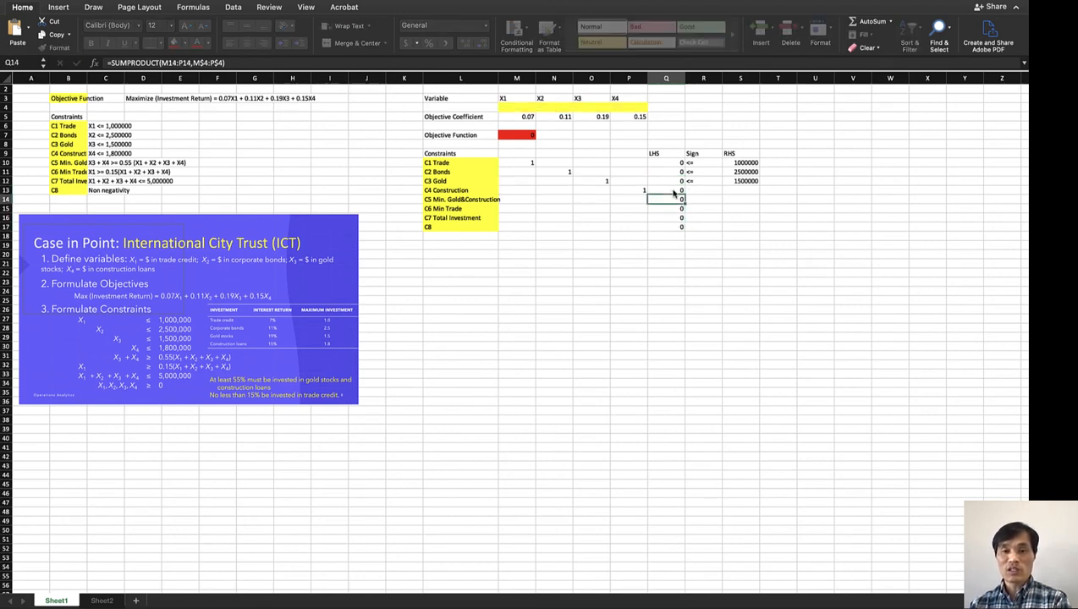
pyautogui.doubleClick(673, 200)
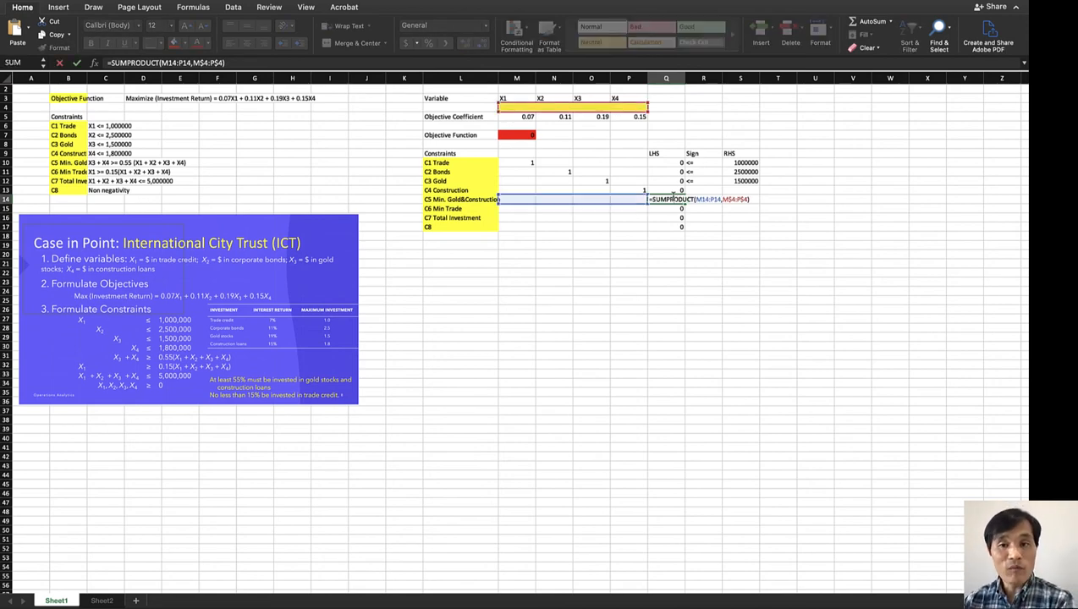
# Examine the cell references in the copied left-hand-side formulas from Q14 down to Q17.
pyautogui.press('Return')
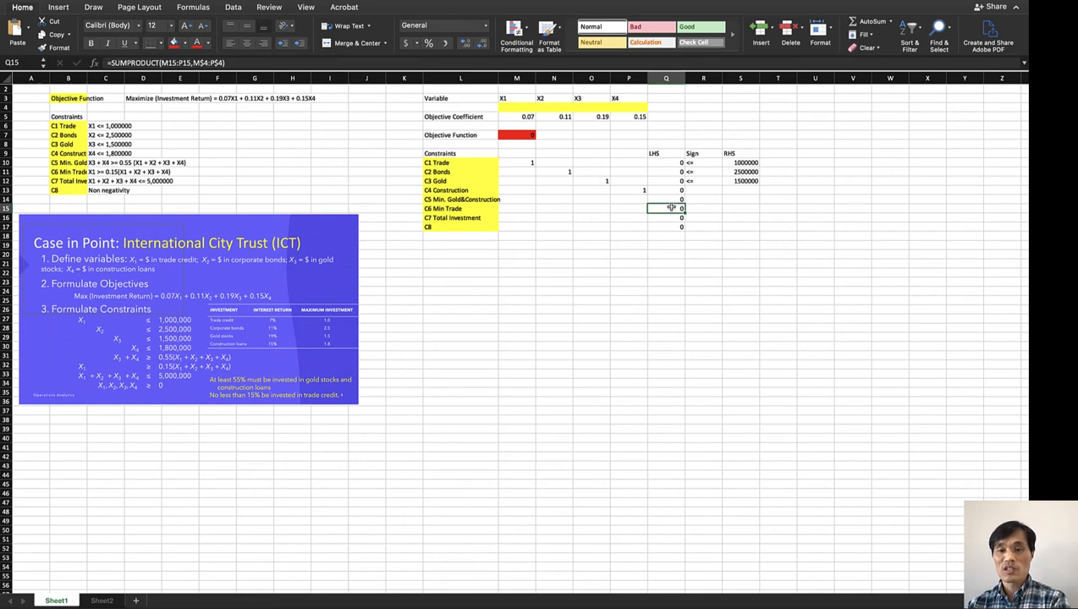
pyautogui.doubleClick(671, 209)
pyautogui.press('Return')
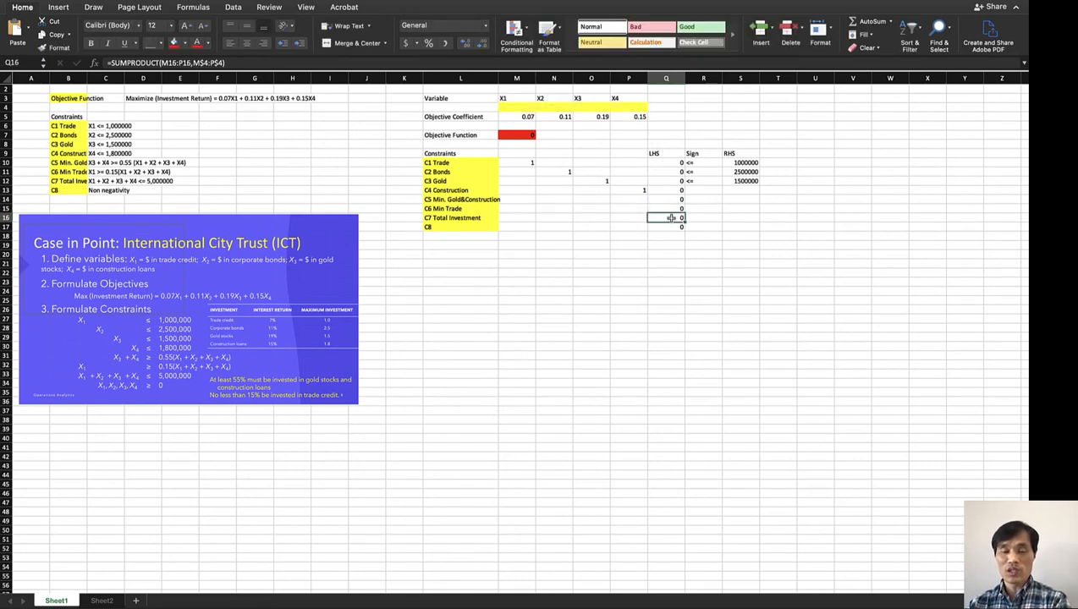
pyautogui.doubleClick(671, 218)
pyautogui.press('Return')
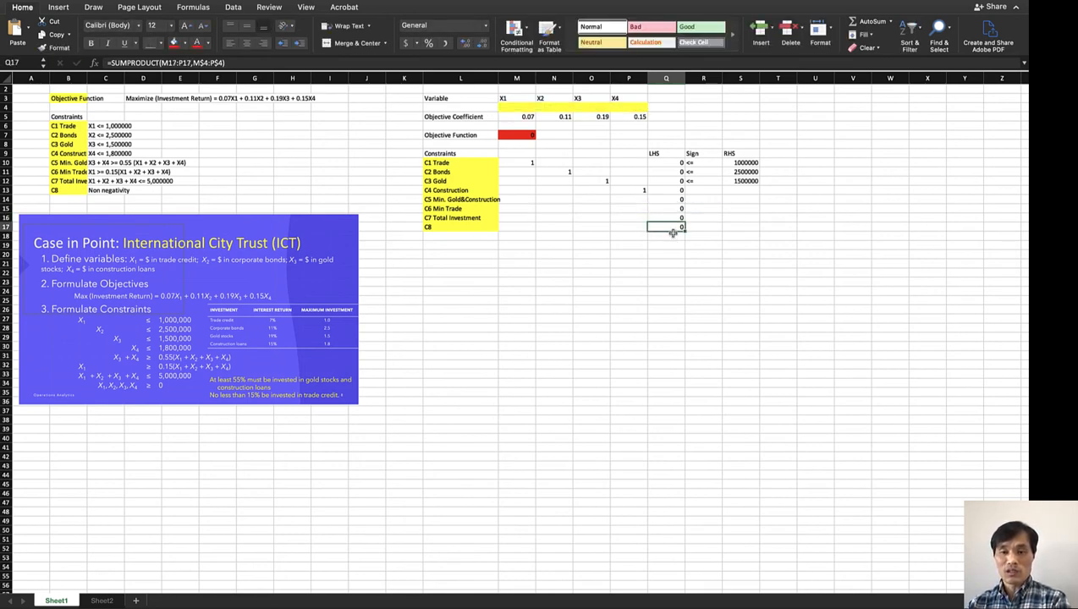
pyautogui.doubleClick(673, 226)
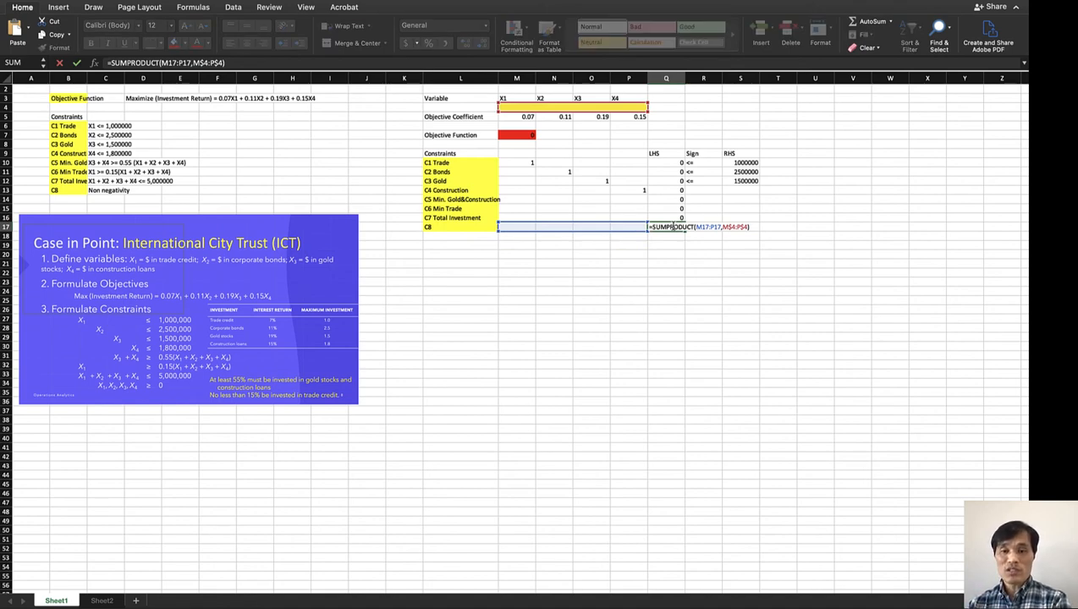
pyautogui.press('Return')
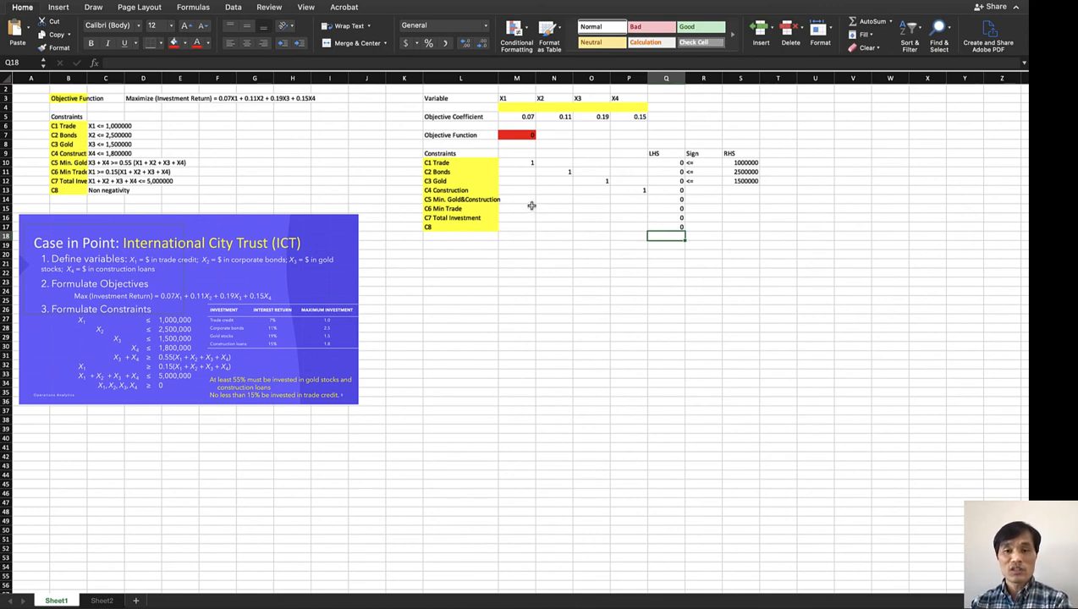
# Enter = as the sign and 1800000 as the RHS of the C4 Construction constraint.
pyautogui.click(693, 196)
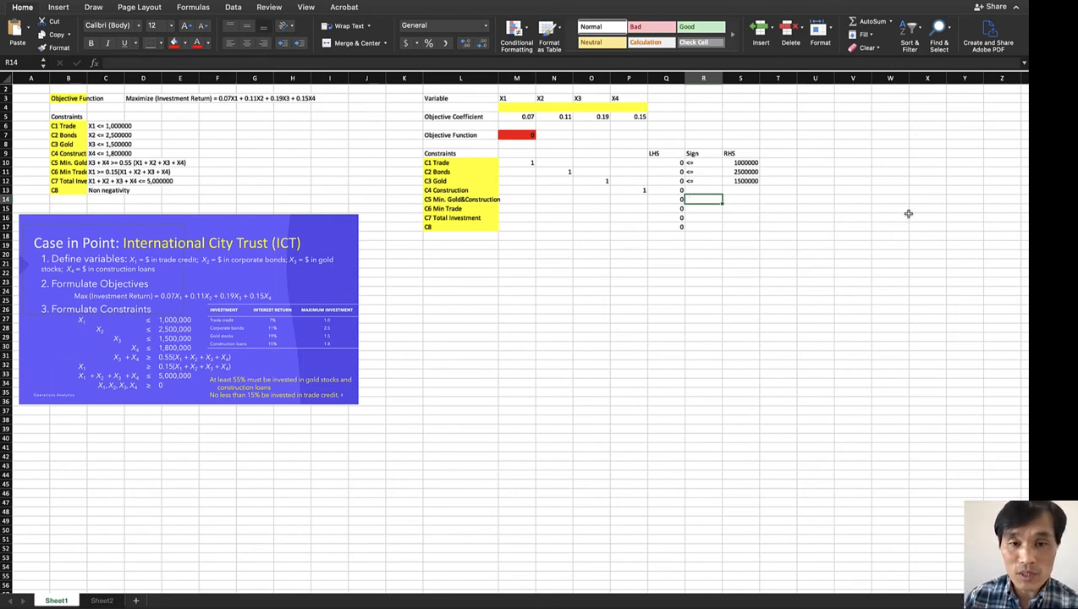
pyautogui.press('Up')
pyautogui.write('=')
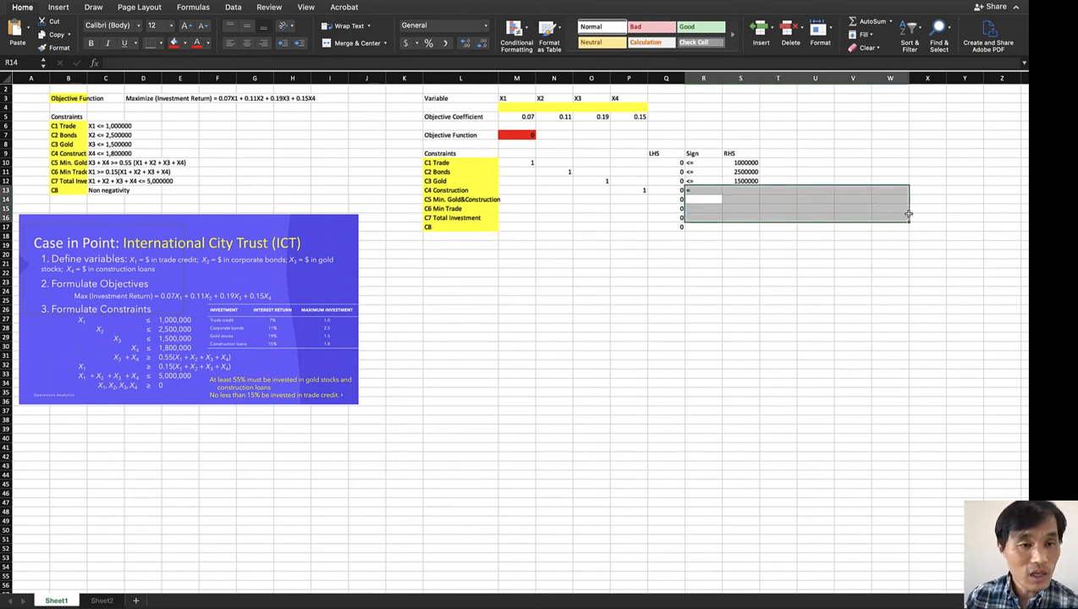
pyautogui.press('Tab')
pyautogui.write('1')
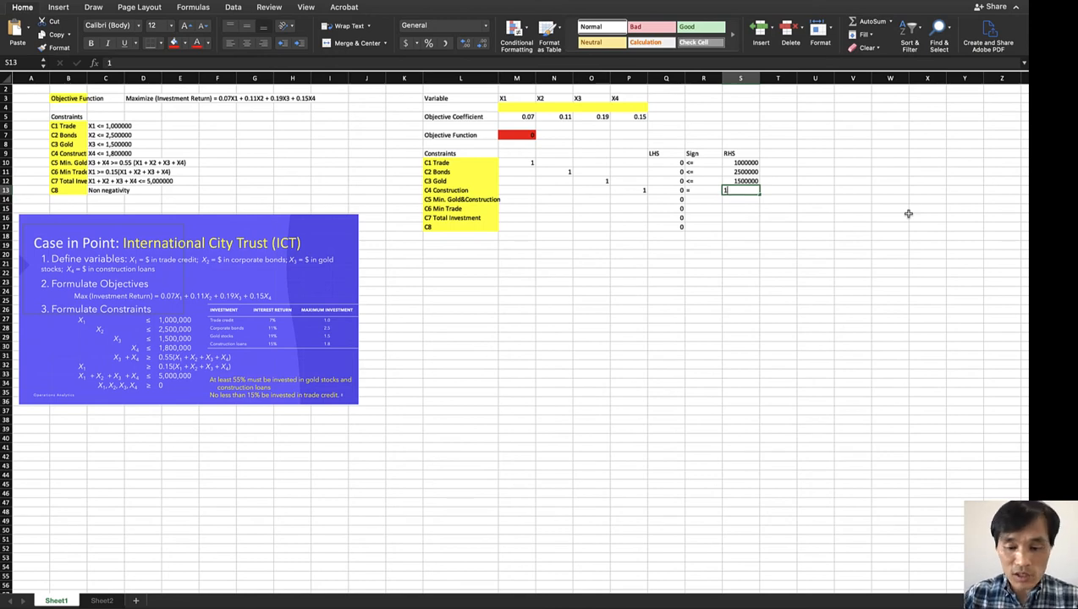
pyautogui.write('8000000')
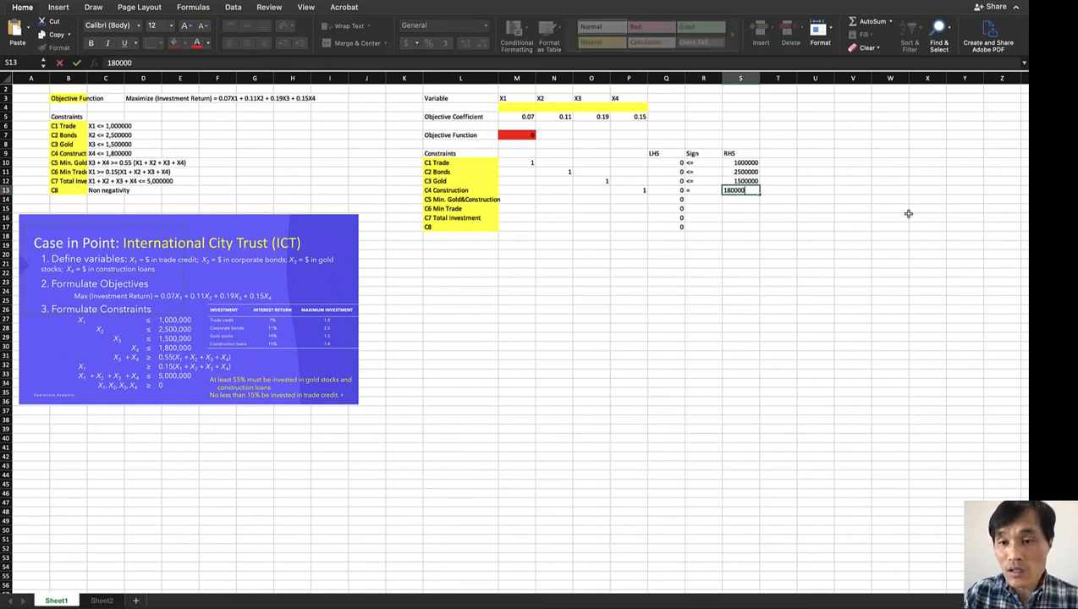
pyautogui.press('Return')
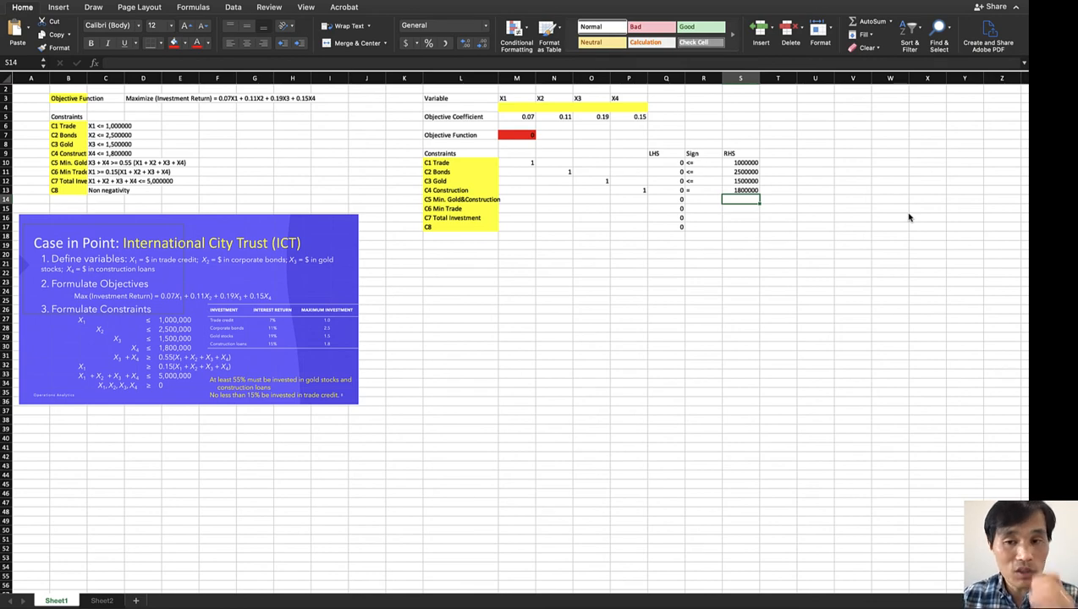
# Enter a coefficient of 1 for both X3 and X4 in the C5 Min. Gold&Construction row.
pyautogui.press('Left')
pyautogui.press('Left')
pyautogui.press('Left')
pyautogui.press('Left')
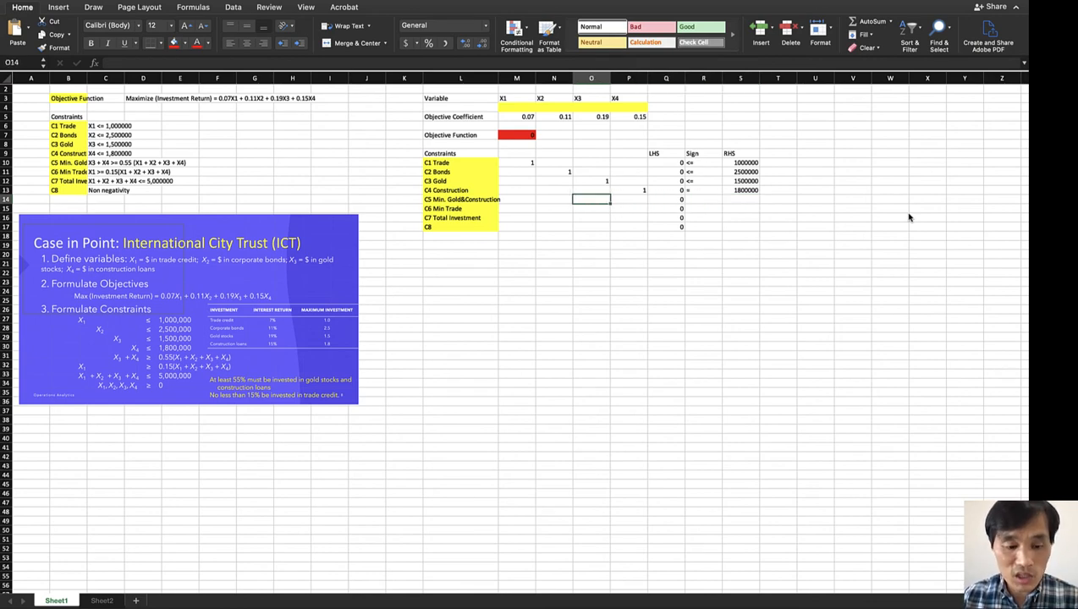
pyautogui.write('1')
pyautogui.press('Right')
pyautogui.write('1')
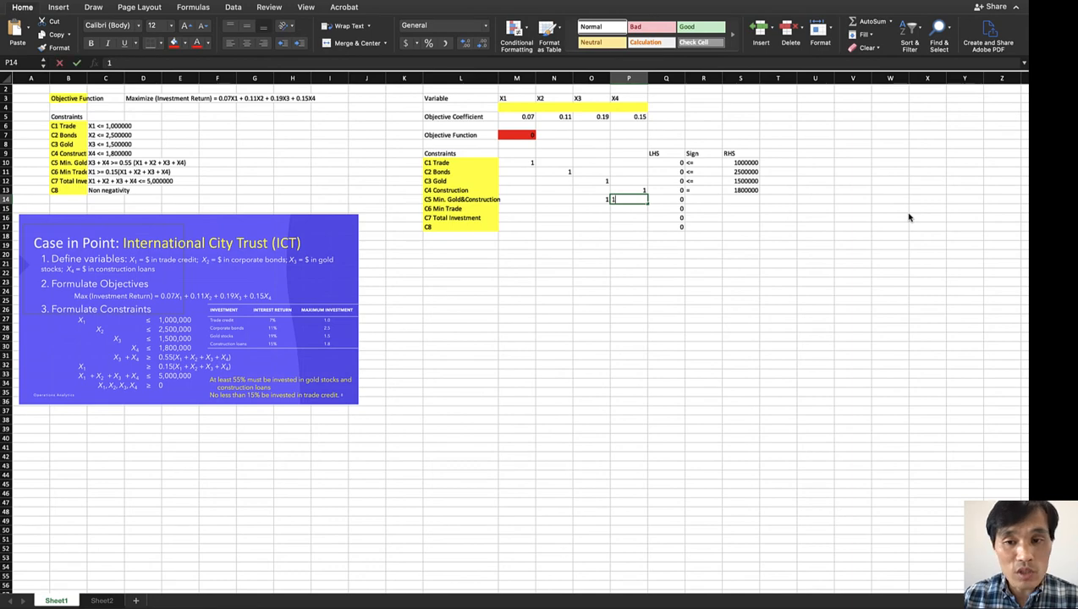
pyautogui.press('Right')
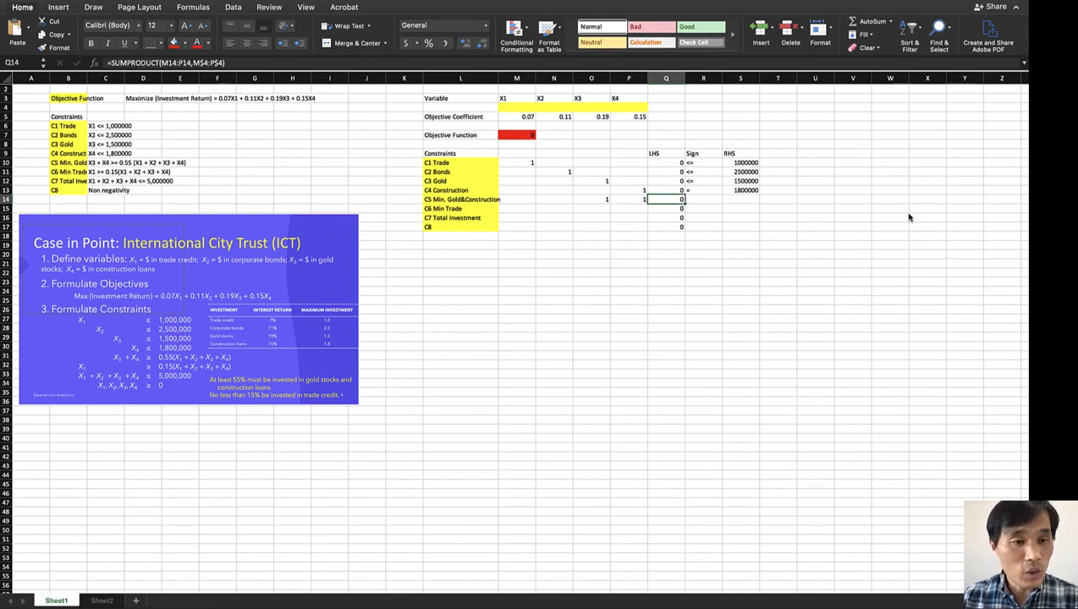
# Correct the C4 Construction sign to <= and enter >= as the C5 Min. Gold&Construction sign.
pyautogui.press('Right')
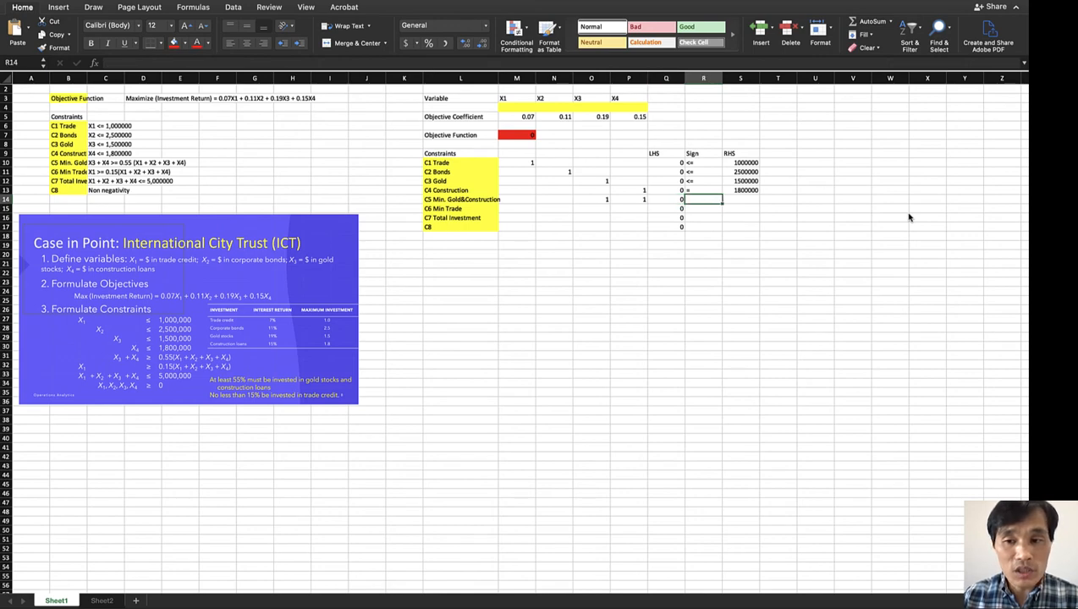
pyautogui.press('Up')
pyautogui.write('<=')
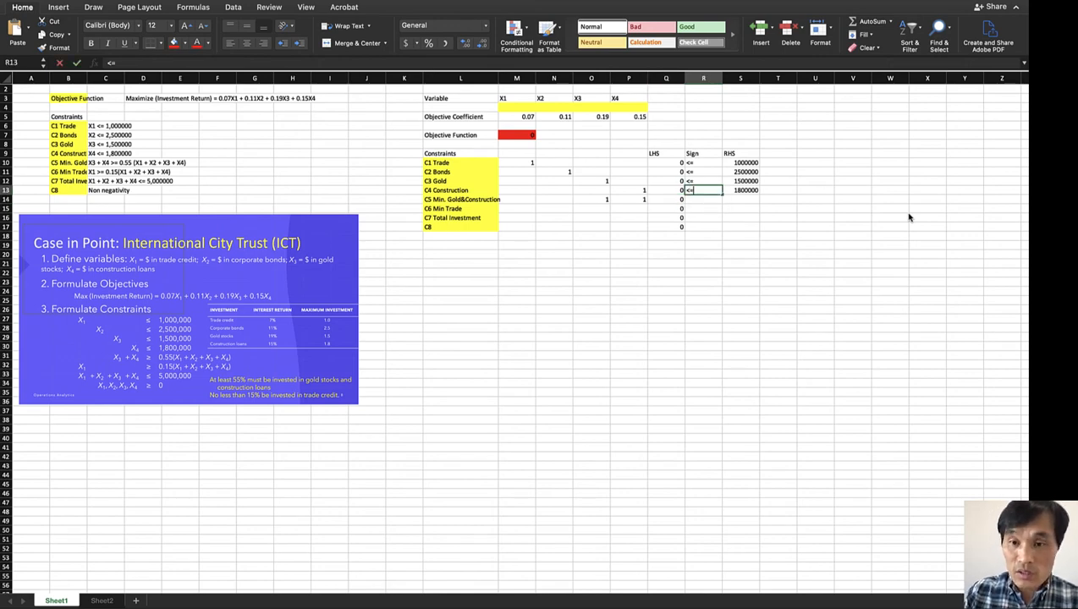
pyautogui.press('Return')
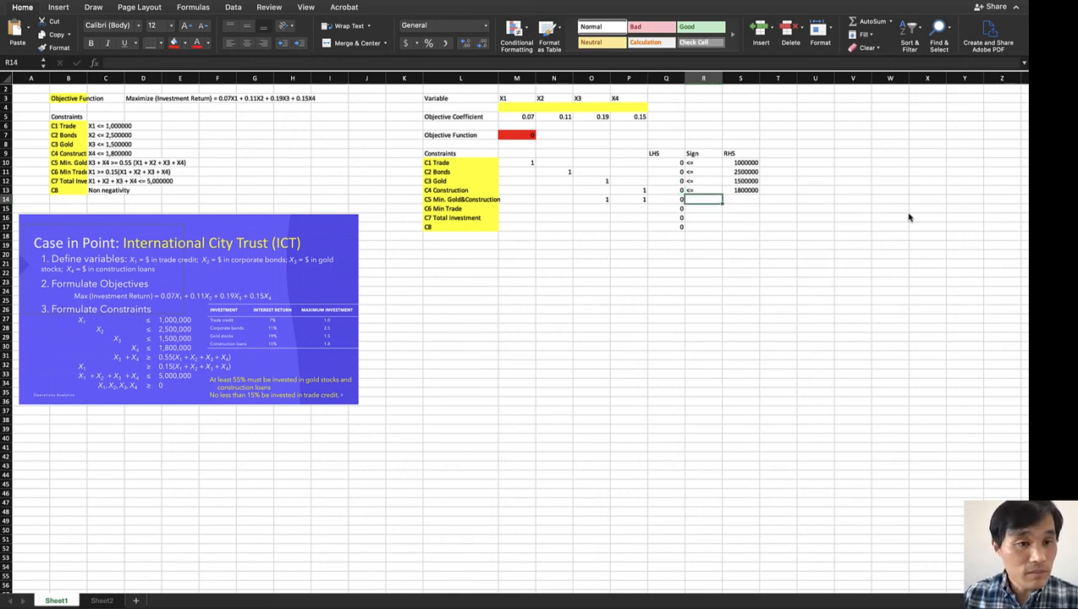
pyautogui.write('<=')
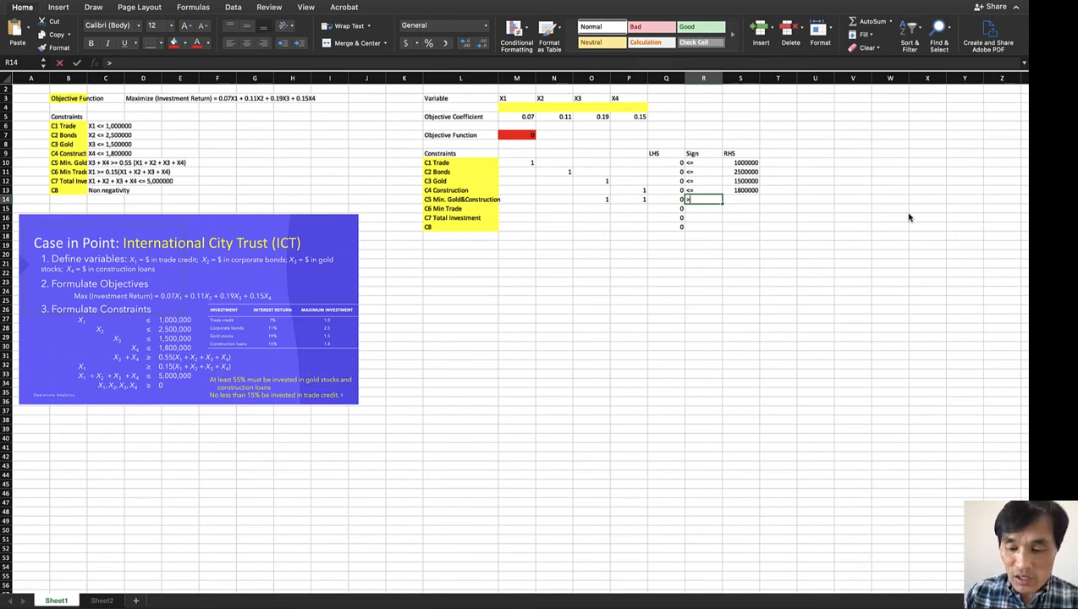
pyautogui.press('Return')
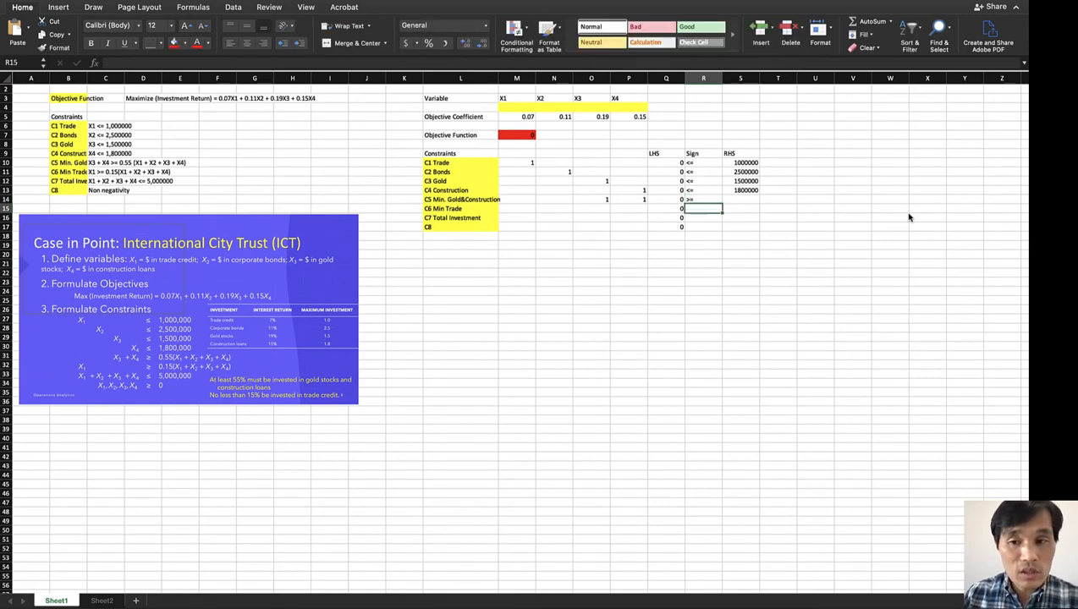
# Enter -0.55 as the X1 and X2 coefficients in the C5 Min. Gold&Construction row.
pyautogui.press('Right')
pyautogui.press('Up')
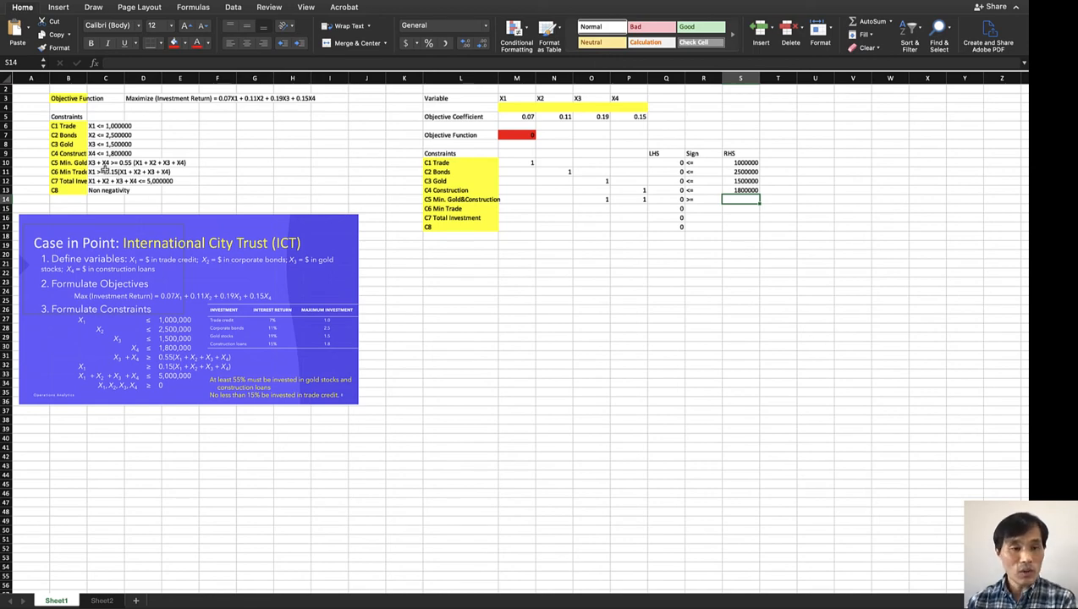
pyautogui.press('Left')
pyautogui.press('Left')
pyautogui.press('Left')
pyautogui.press('Left')
pyautogui.press('Left')
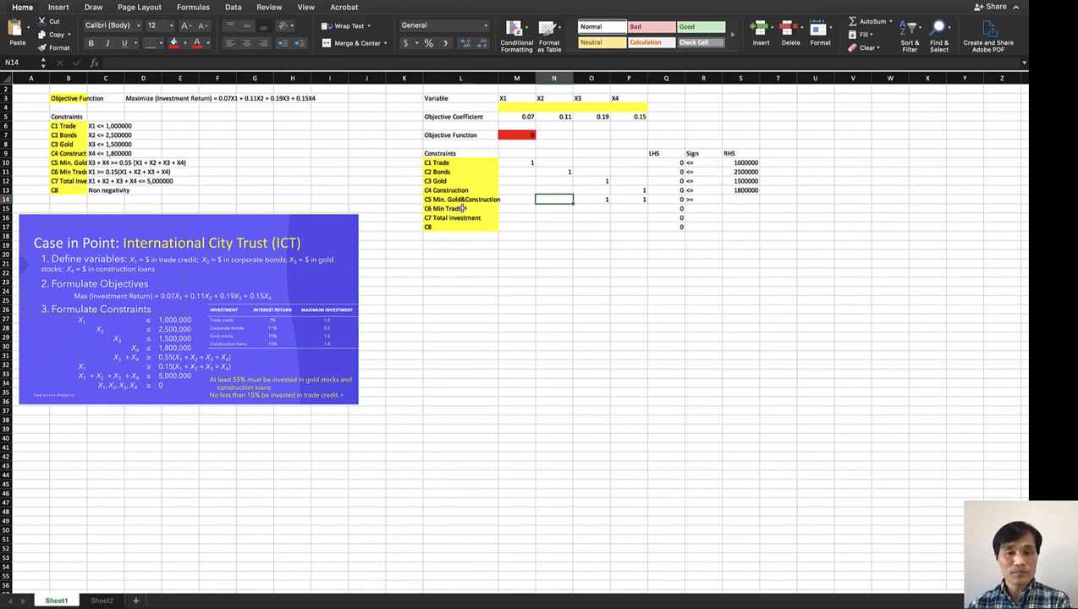
pyautogui.press('Left')
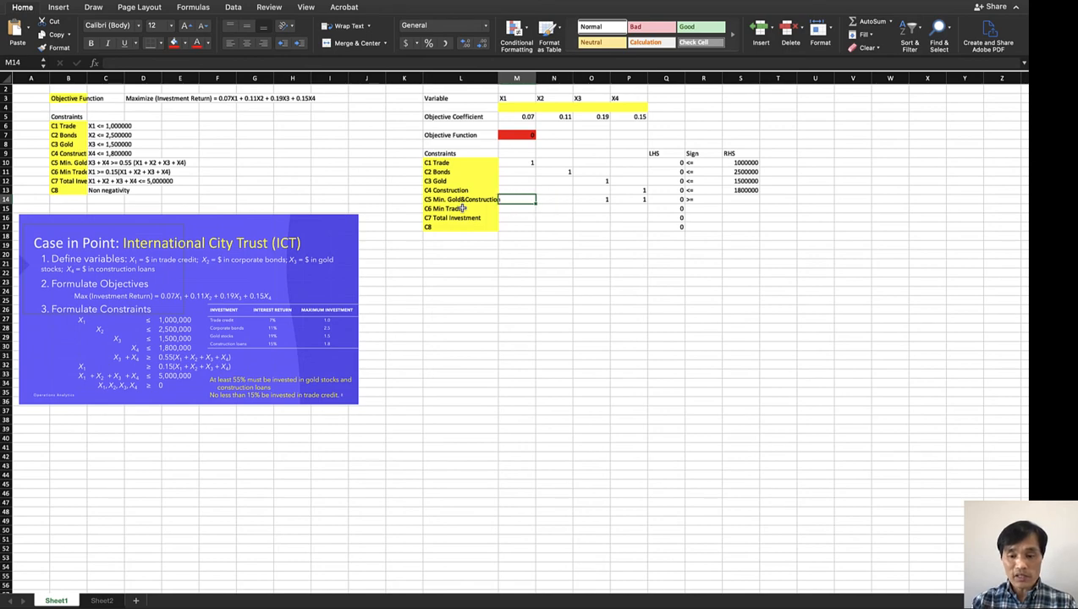
pyautogui.write('-0.55')
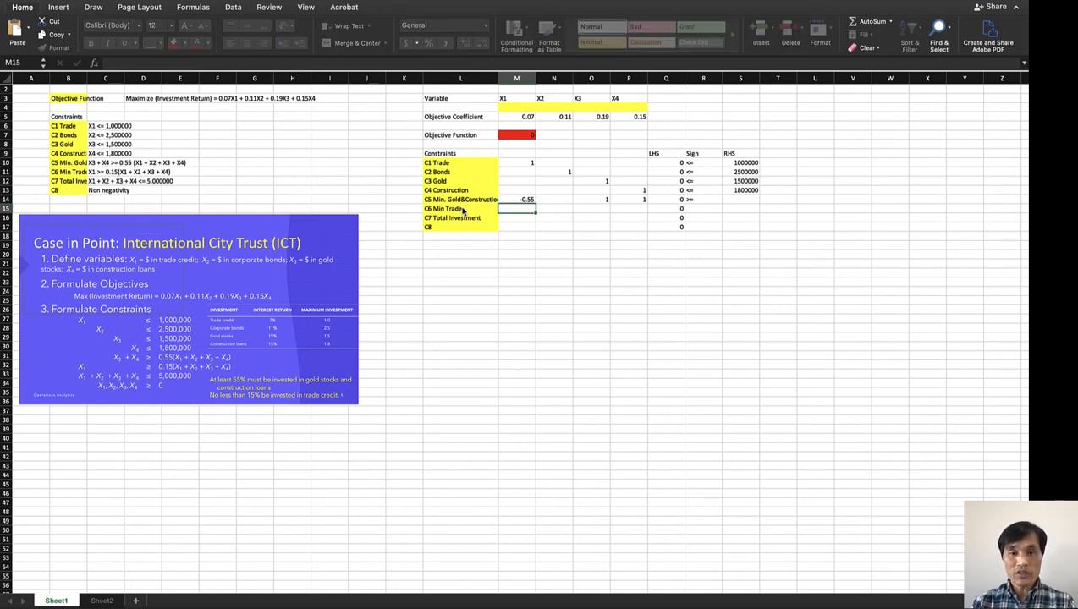
pyautogui.press('Tab')
pyautogui.write('-0.55')
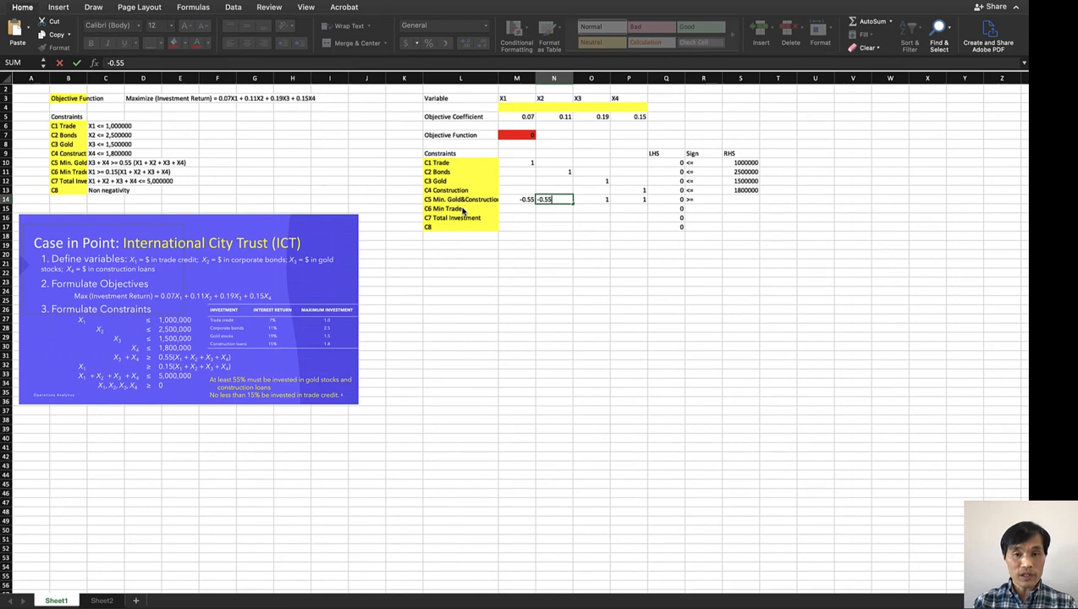
pyautogui.press('Return')
# Replace the X3 and X4 coefficients in the C5 Min. Gold&Construction row with 0.45 each.
pyautogui.press('Tab')
pyautogui.press('Up')
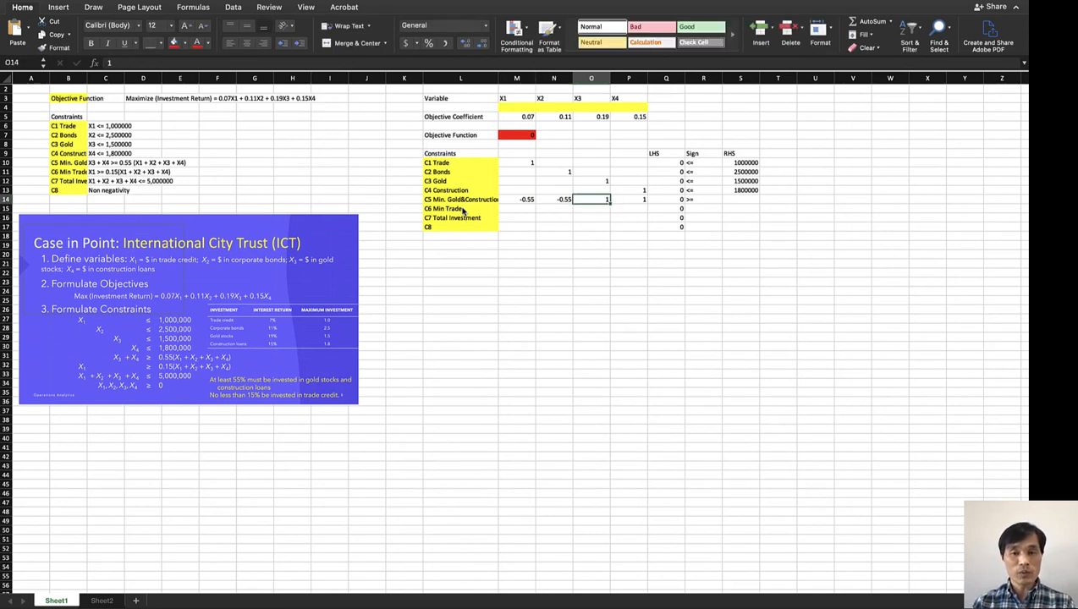
pyautogui.write('0.45')
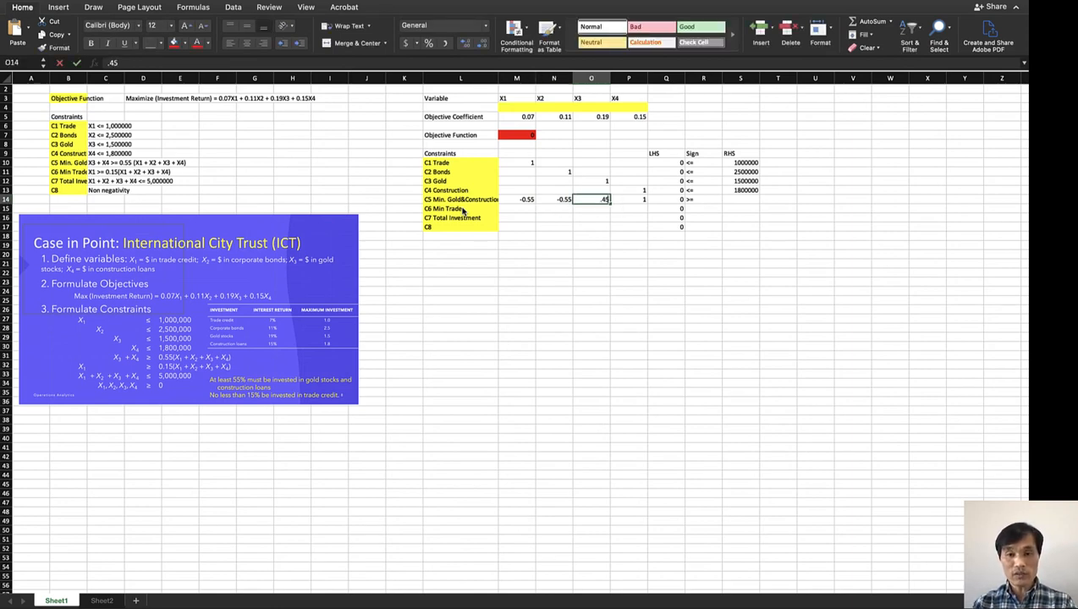
pyautogui.press('Return')
pyautogui.press('Tab')
pyautogui.press('Up')
pyautogui.write('0.45')
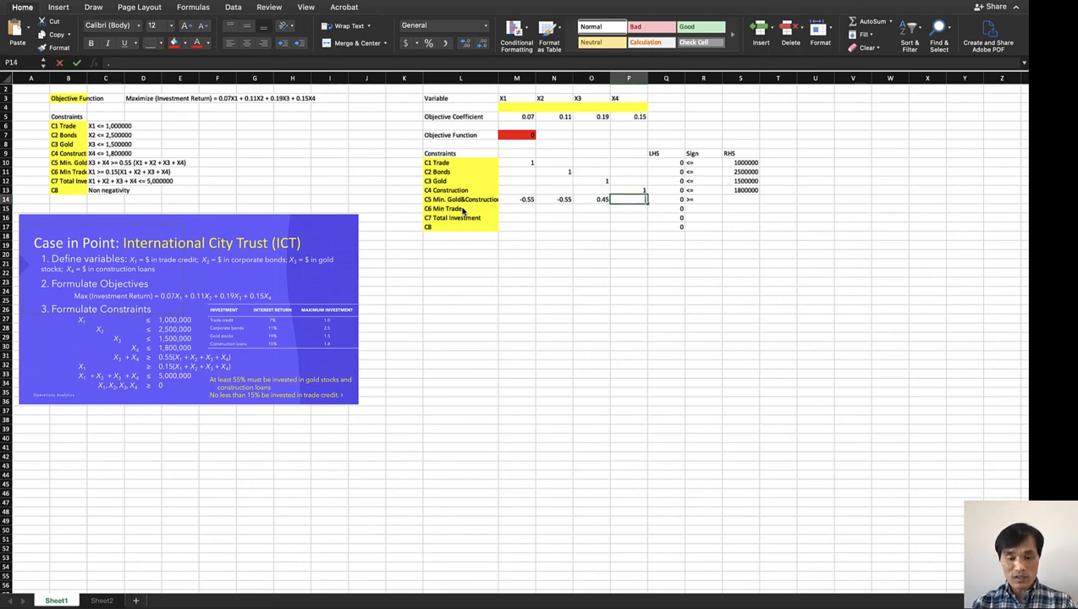
pyautogui.press('Return')
# Enter 0 as the RHS of the C5 Min. Gold&Construction constraint.
pyautogui.press('Up')
pyautogui.press('Right')
pyautogui.press('Right')
pyautogui.press('Right')
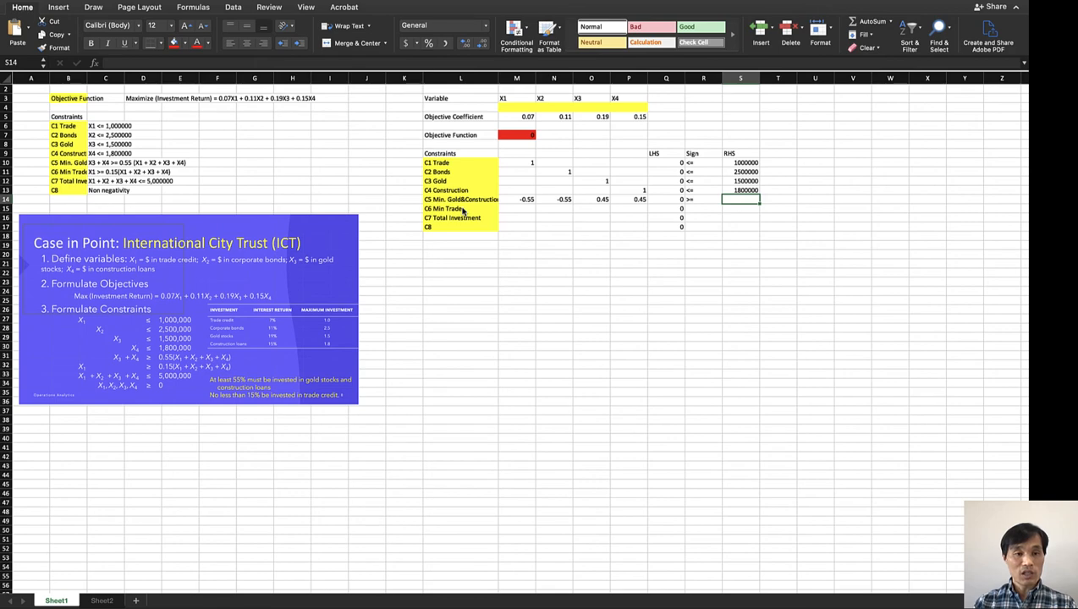
pyautogui.write('0')
pyautogui.press('Return')
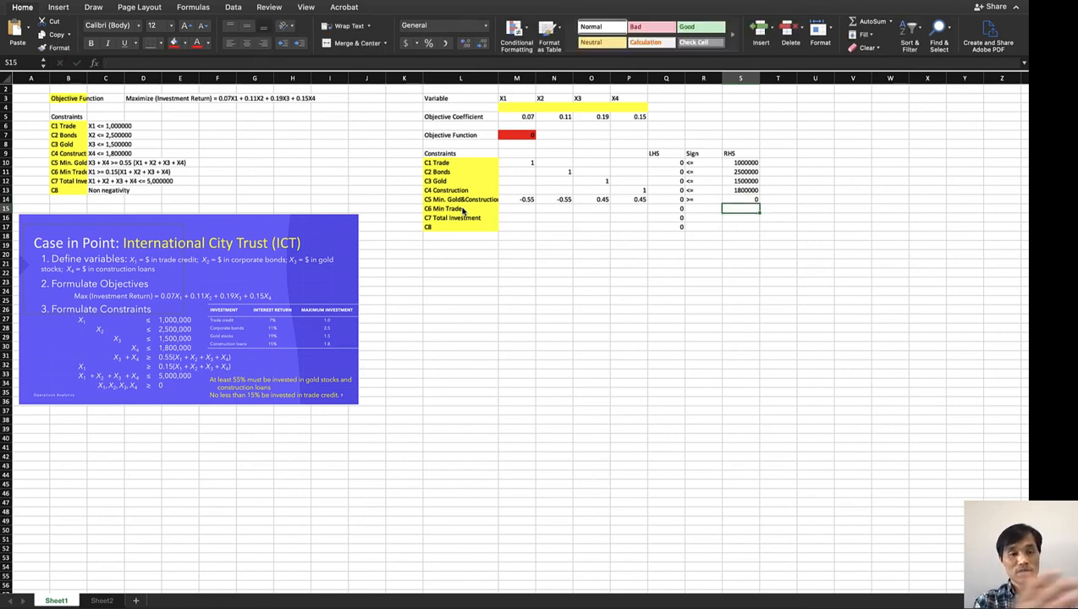
# Enter 0.85 as the X1 coefficient in the C6 Min Trade row.
pyautogui.press('Left')
pyautogui.press('Left')
pyautogui.press('Left')
pyautogui.press('Left')
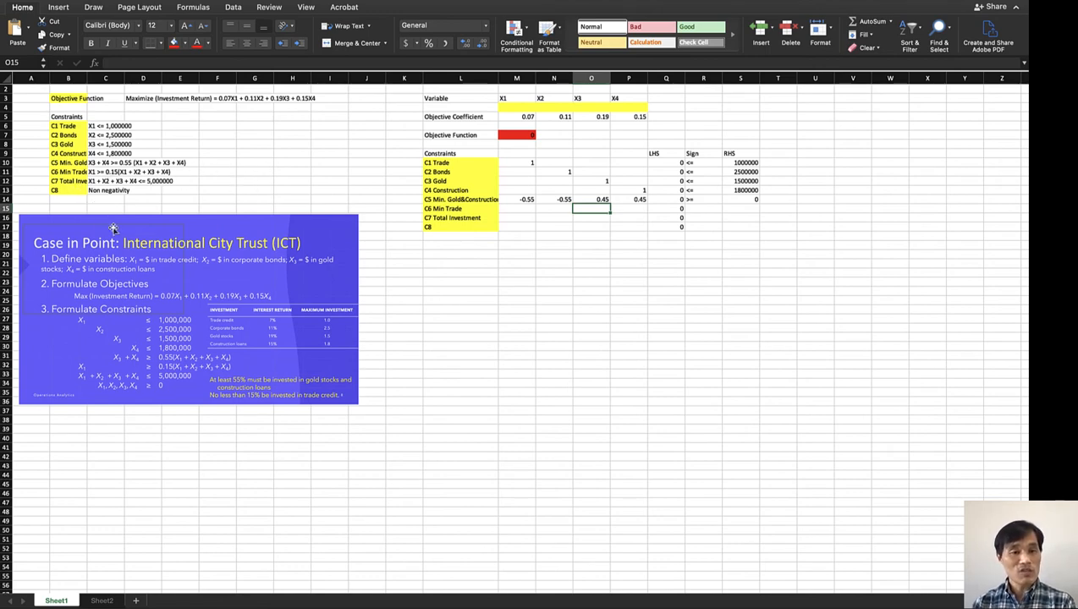
pyautogui.press('Left')
pyautogui.press('Left')
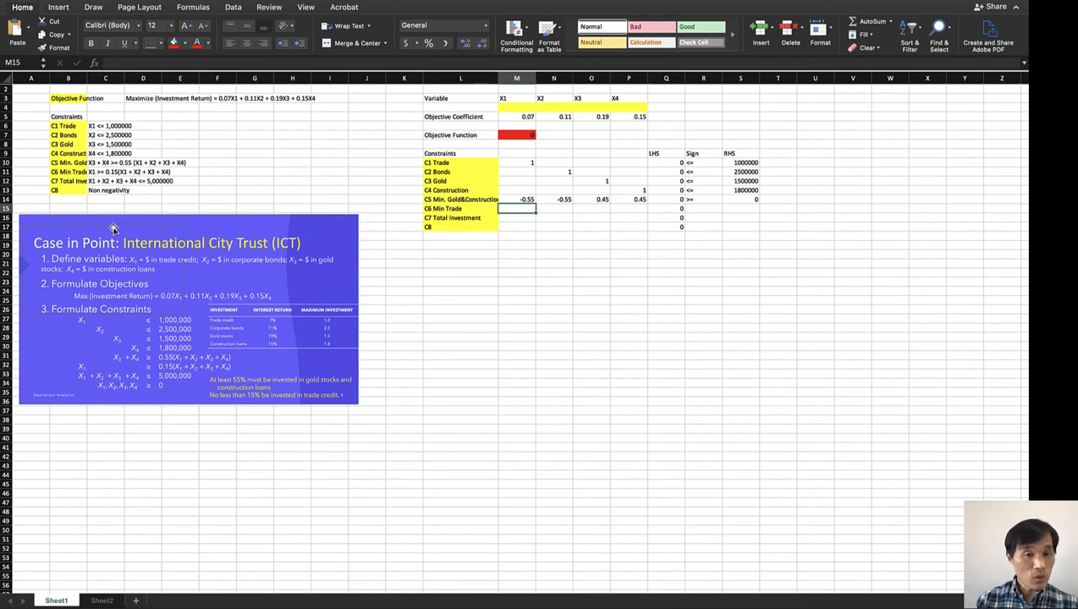
pyautogui.write('.7')
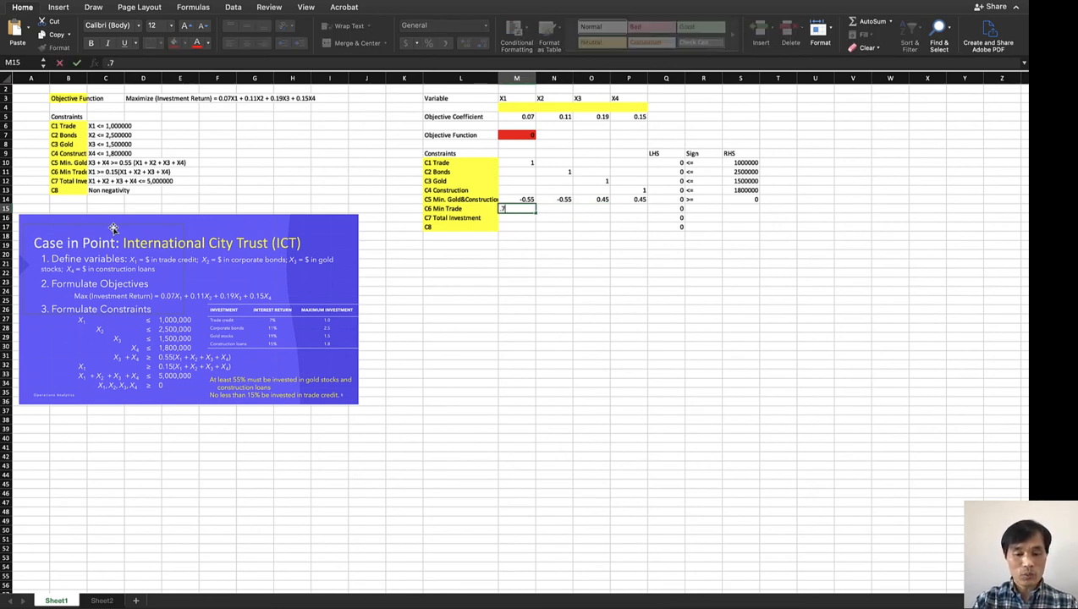
pyautogui.press('BackSpace')
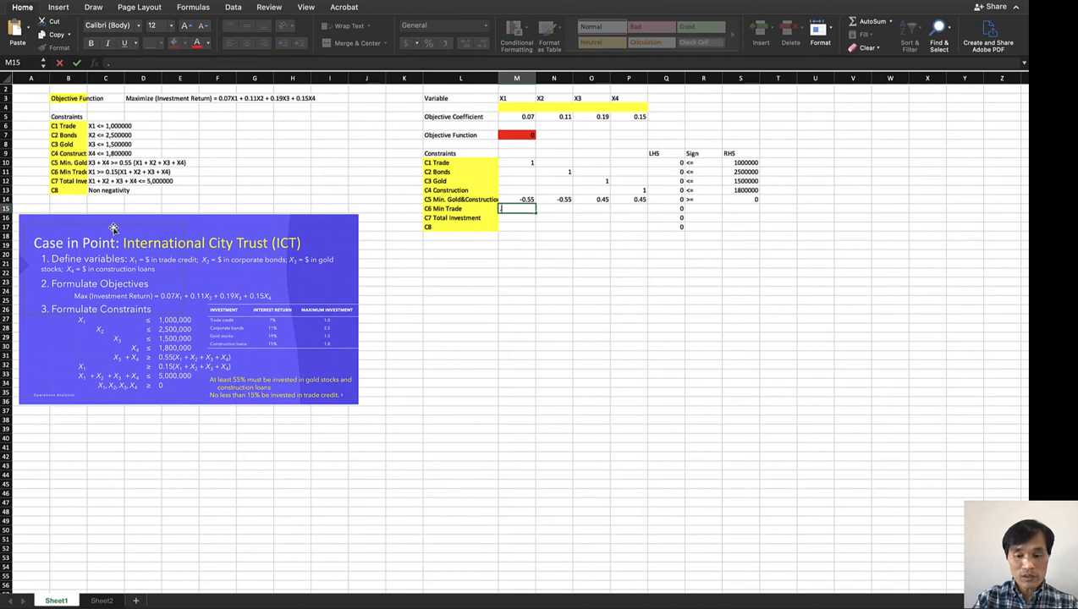
pyautogui.write('85')
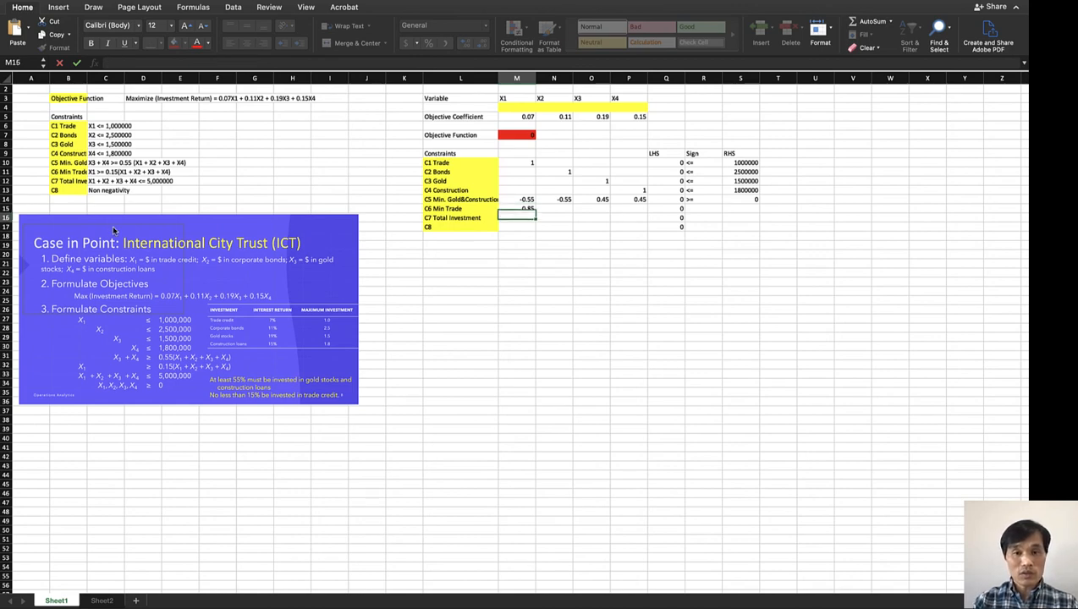
# Enter -0.15 as the X2 coefficient in the C6 Min Trade row.
pyautogui.press('Tab')
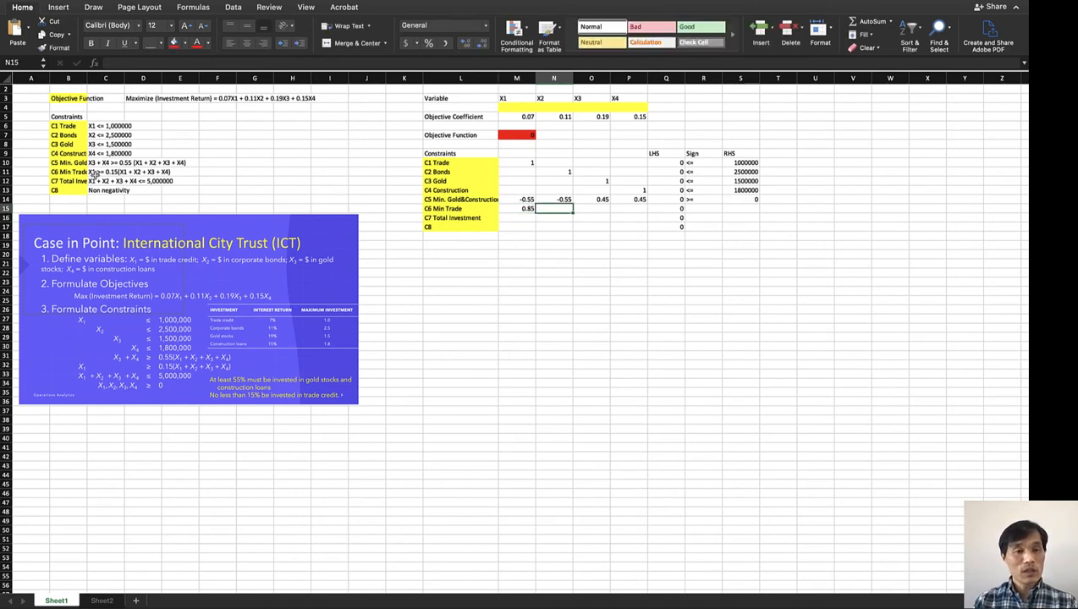
pyautogui.write('-15')
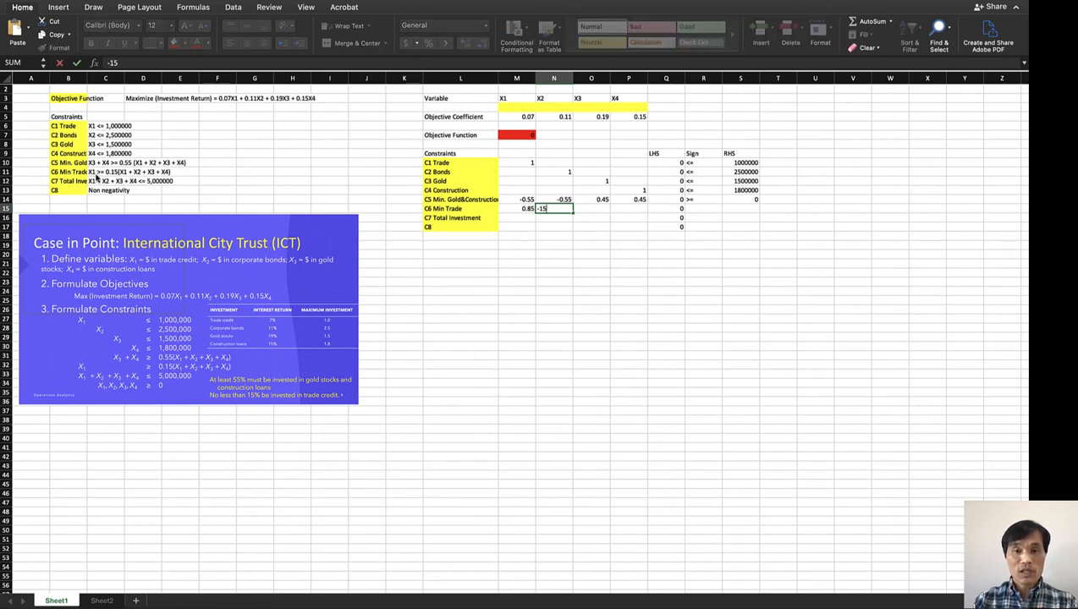
pyautogui.press('Return')
pyautogui.press('Right')
pyautogui.press('Up')
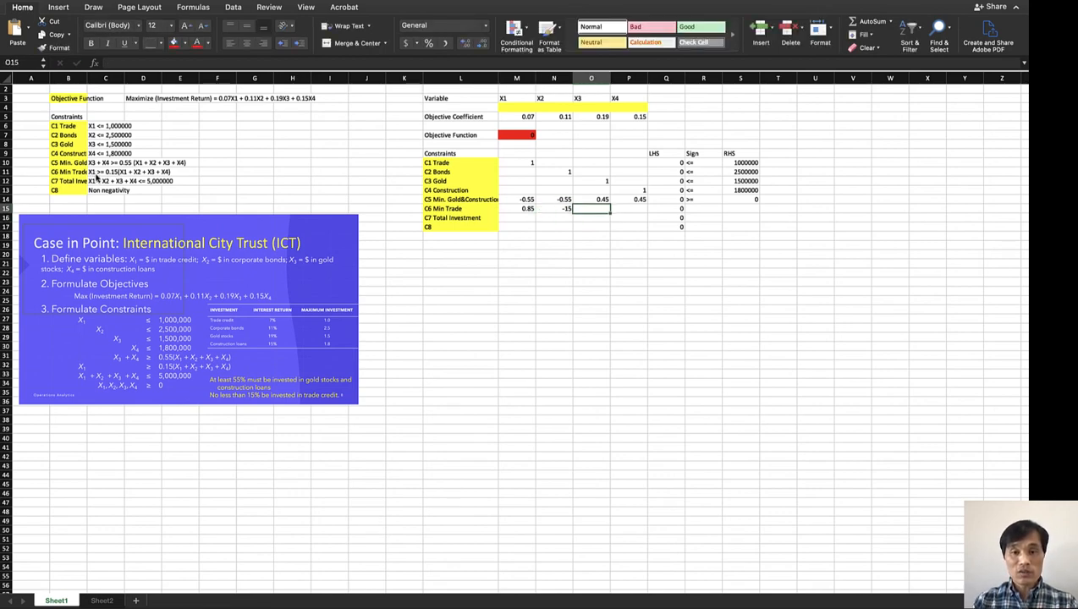
pyautogui.press('Left')
pyautogui.press('BackSpace')
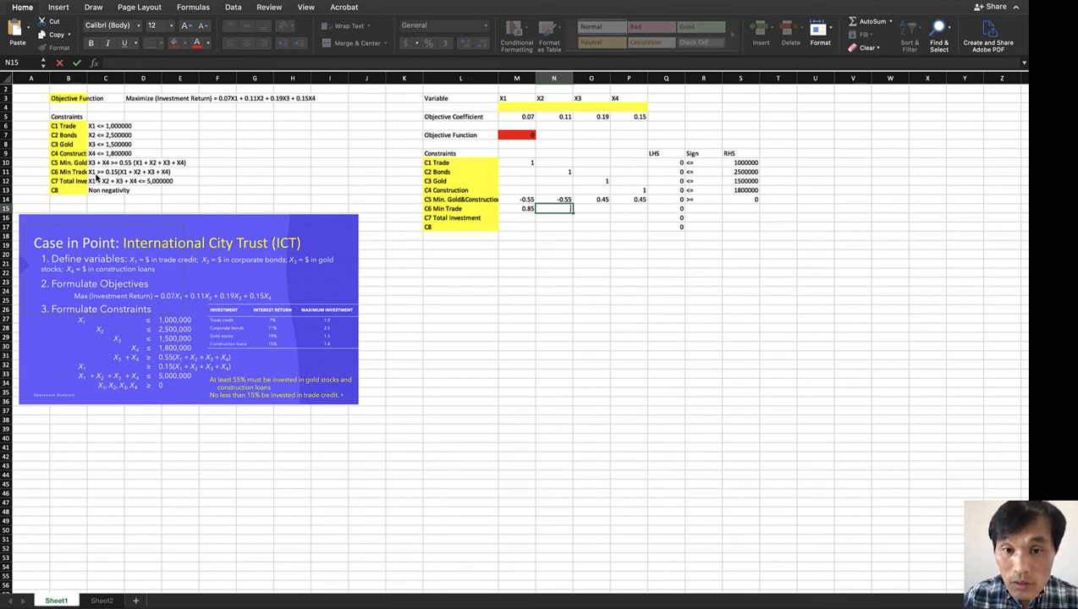
pyautogui.write('-0.15')
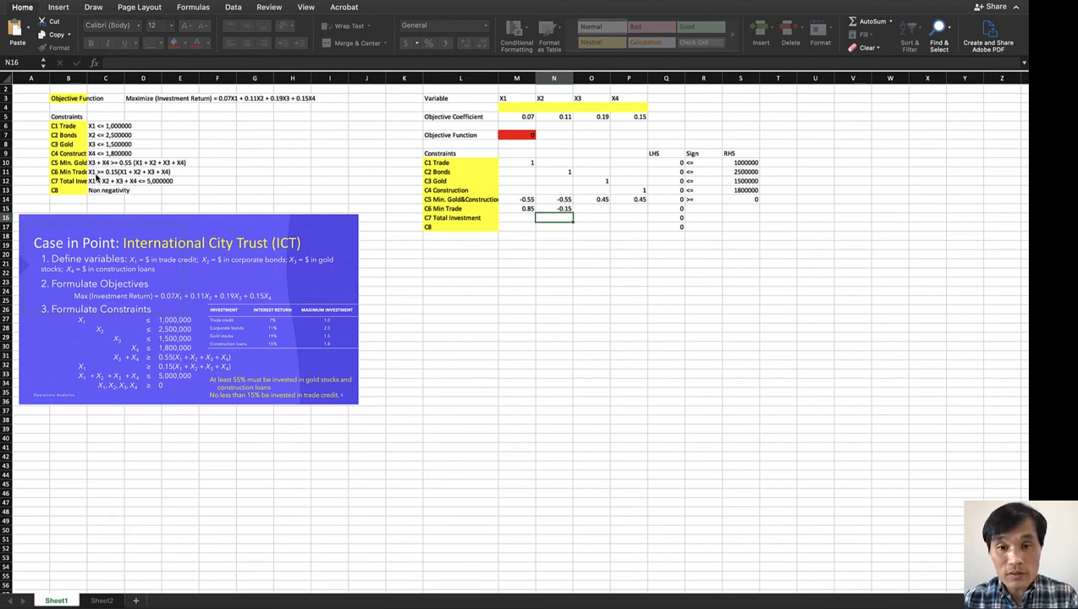
# Enter -0.15 as both the X3 and X4 coefficients in the C6 Min Trade row.
pyautogui.press('Tab')
pyautogui.write('-0')
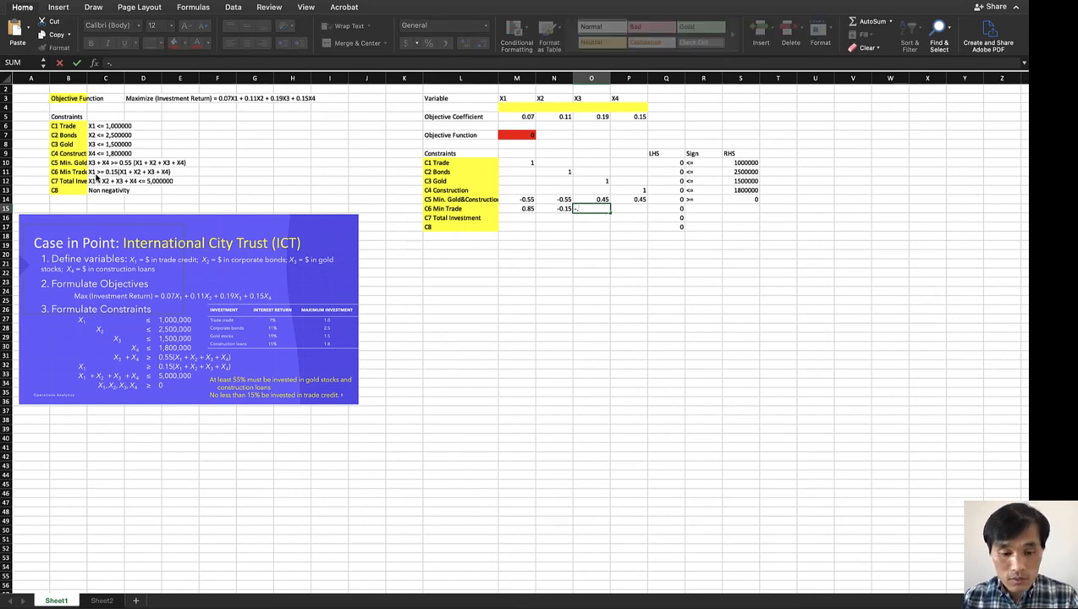
pyautogui.write('.15')
pyautogui.press('Return')
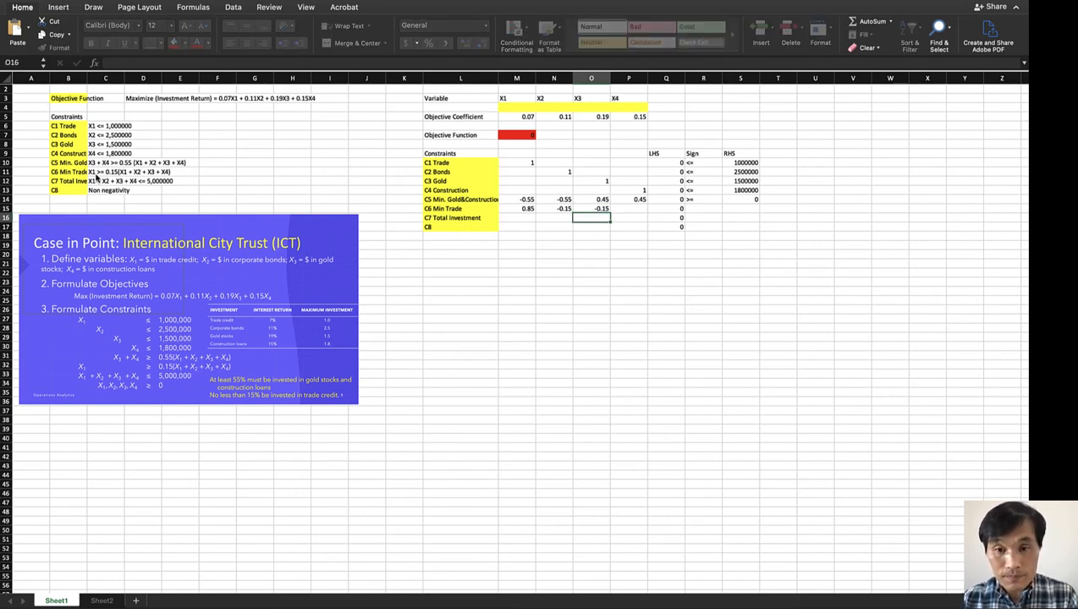
pyautogui.press('Right')
pyautogui.press('Up')
pyautogui.write('-.15')
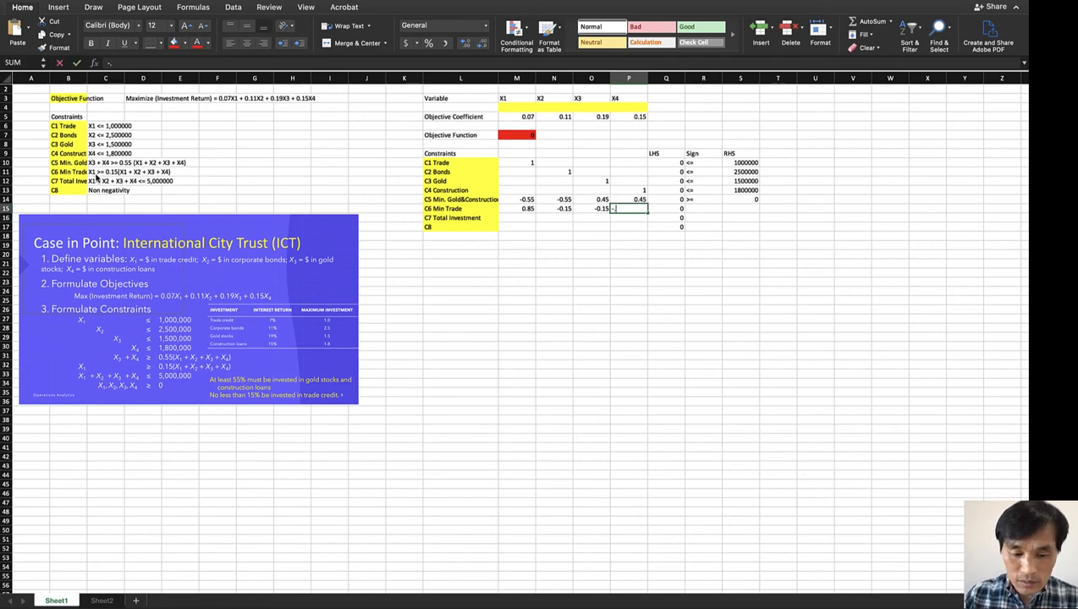
pyautogui.press('Return')
# Enter >= as the sign and 0 as the RHS of the C6 Min Trade constraint.
pyautogui.press('Right')
pyautogui.press('Right')
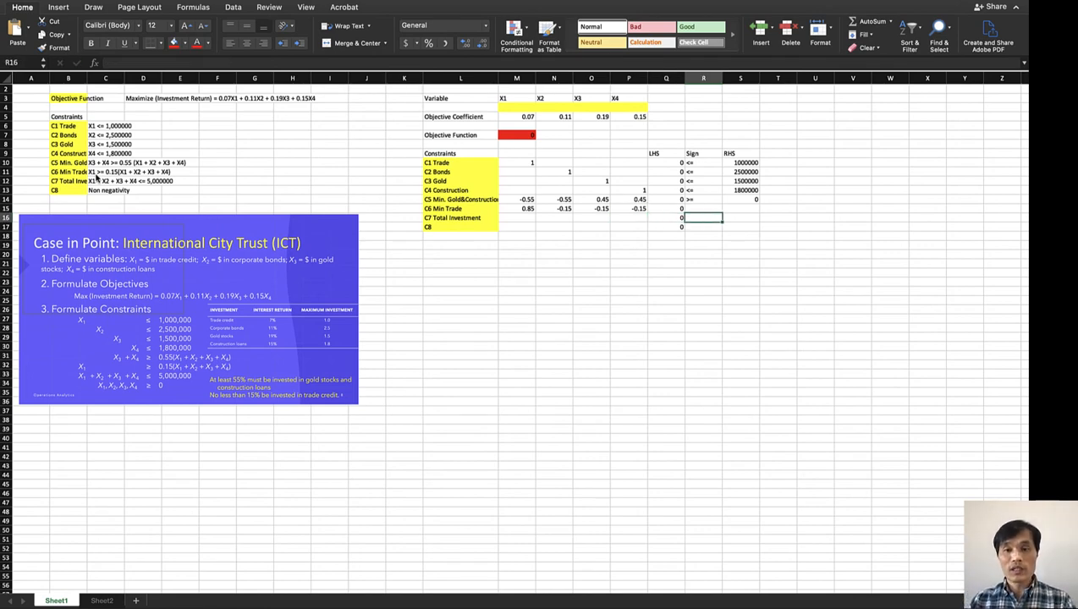
pyautogui.press('Up')
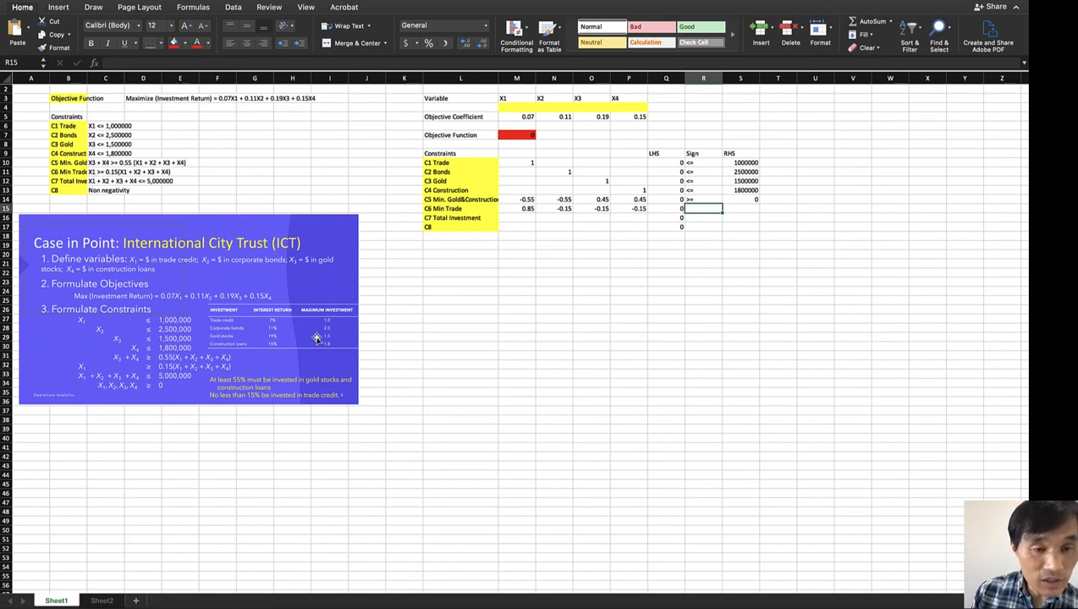
pyautogui.write('>')
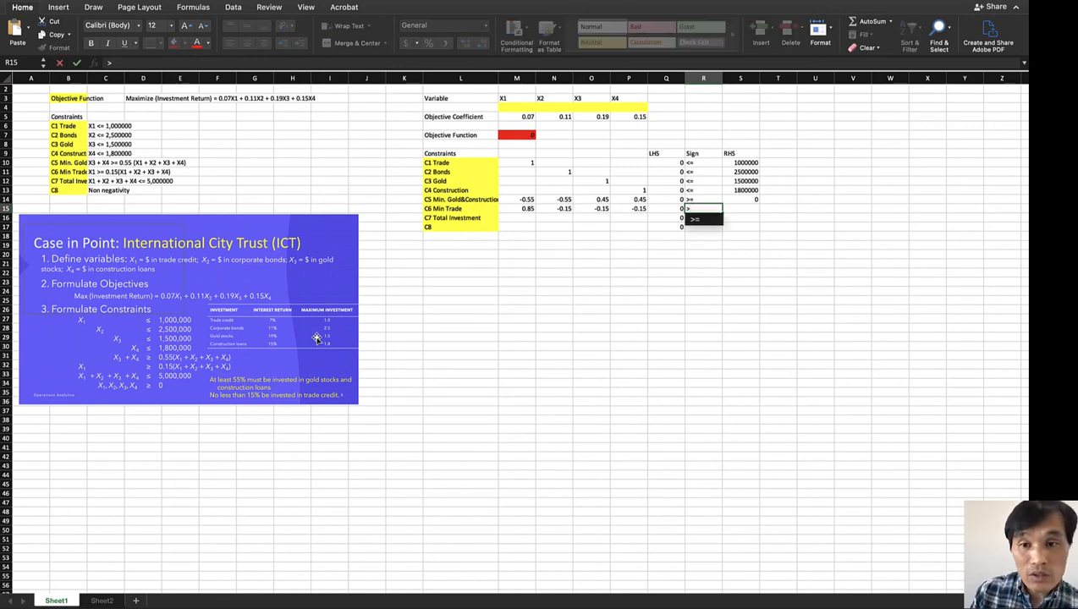
pyautogui.write('=')
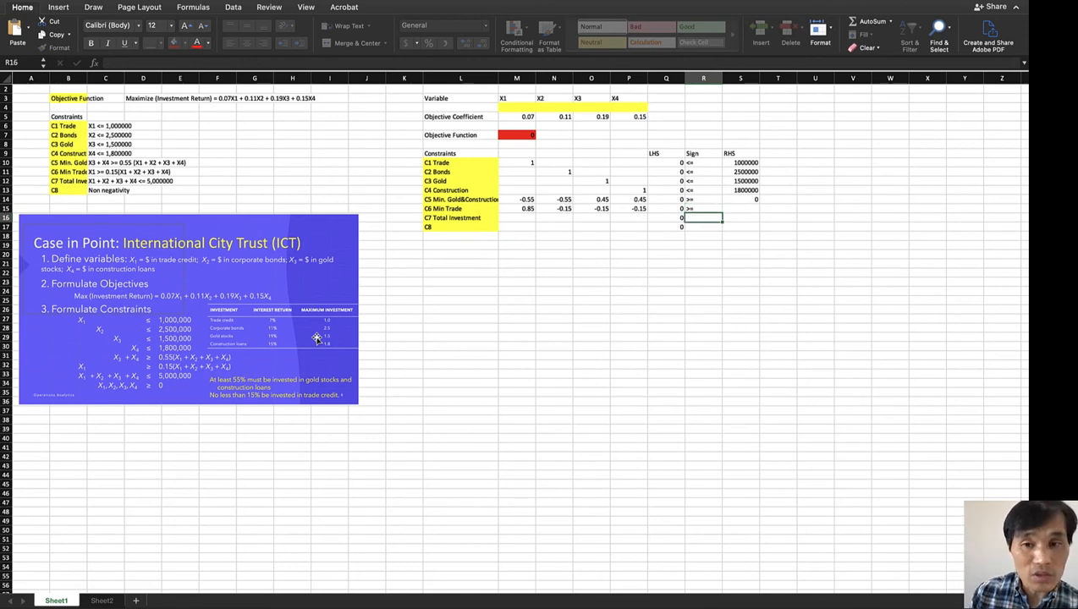
pyautogui.press('Tab')
pyautogui.write('0')
pyautogui.press('Return')
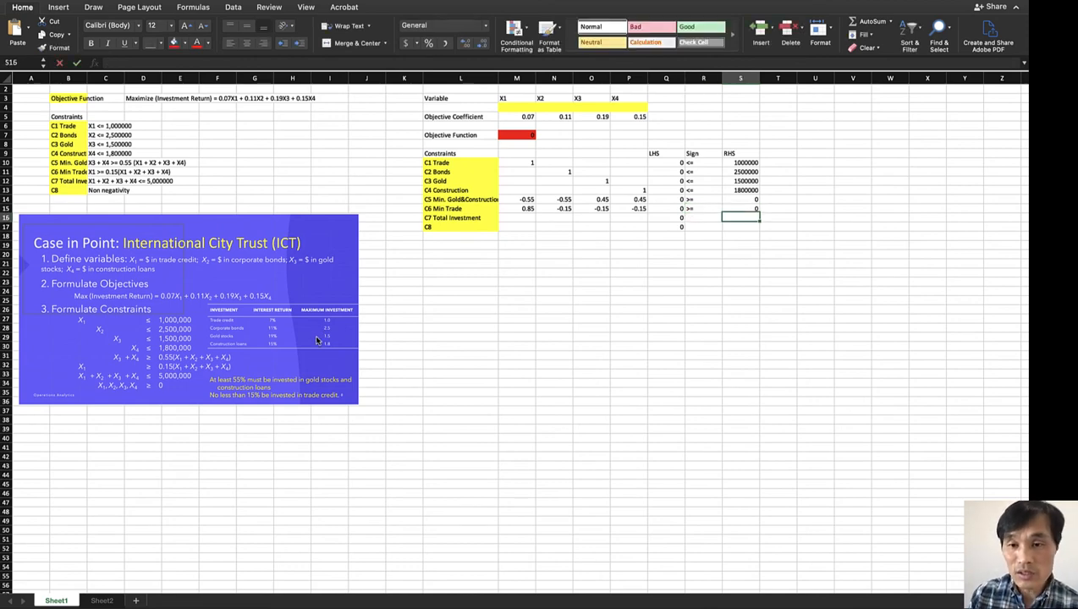
# Enter 1 as the coefficient of X1, X2, X3 and X4 in the C7 Total Investment row.
pyautogui.press('Left')
pyautogui.press('Left')
pyautogui.press('Left')
pyautogui.press('Left')
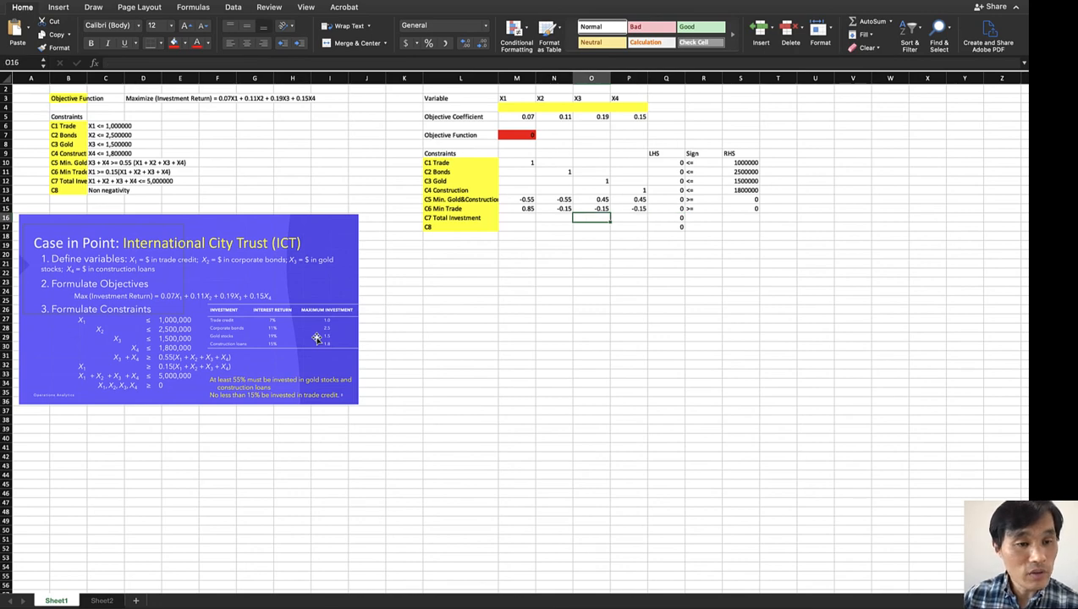
pyautogui.press('Left')
pyautogui.press('Left')
pyautogui.write('1')
pyautogui.press('Tab')
pyautogui.write('1')
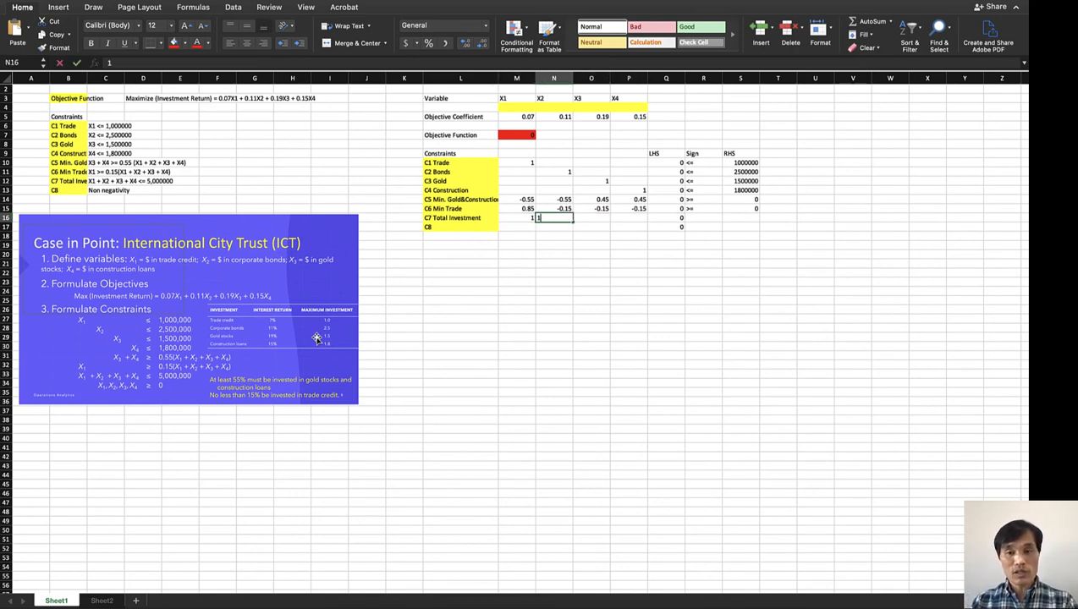
pyautogui.press('Tab')
pyautogui.write('1')
pyautogui.press('Tab')
pyautogui.write('1')
pyautogui.press('Tab')
# Enter <= as the sign and 5000000 as the RHS of the C7 Total Investment constraint.
pyautogui.press('Tab')
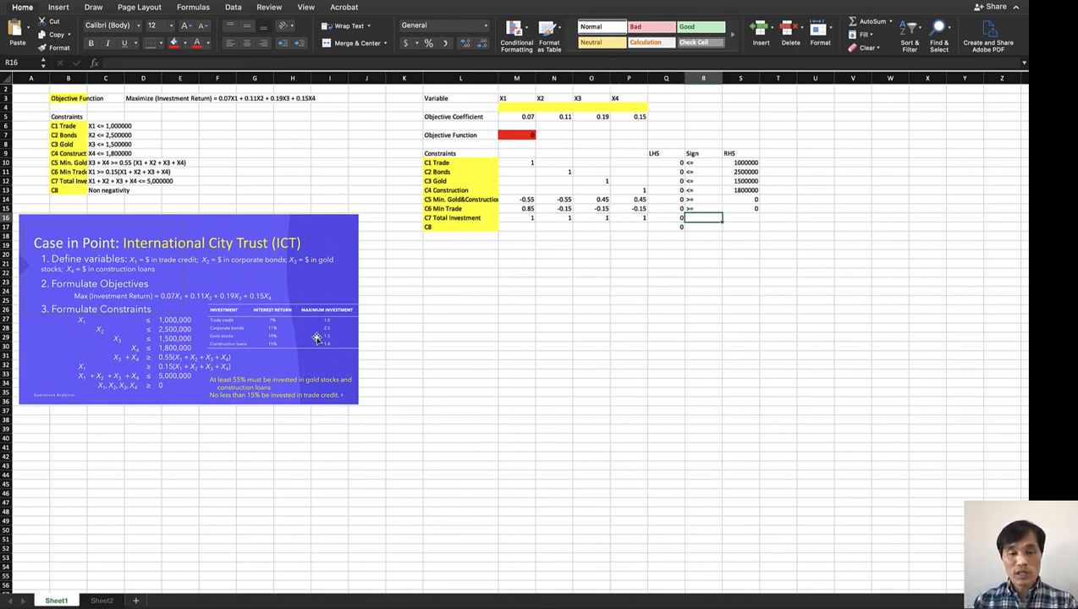
pyautogui.write('<=')
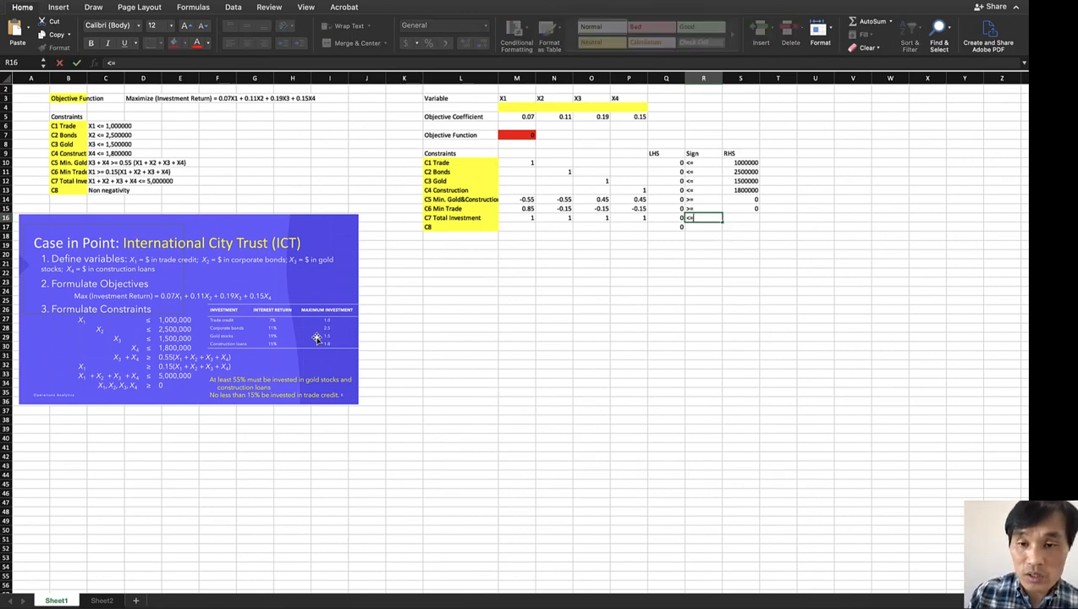
pyautogui.press('Tab')
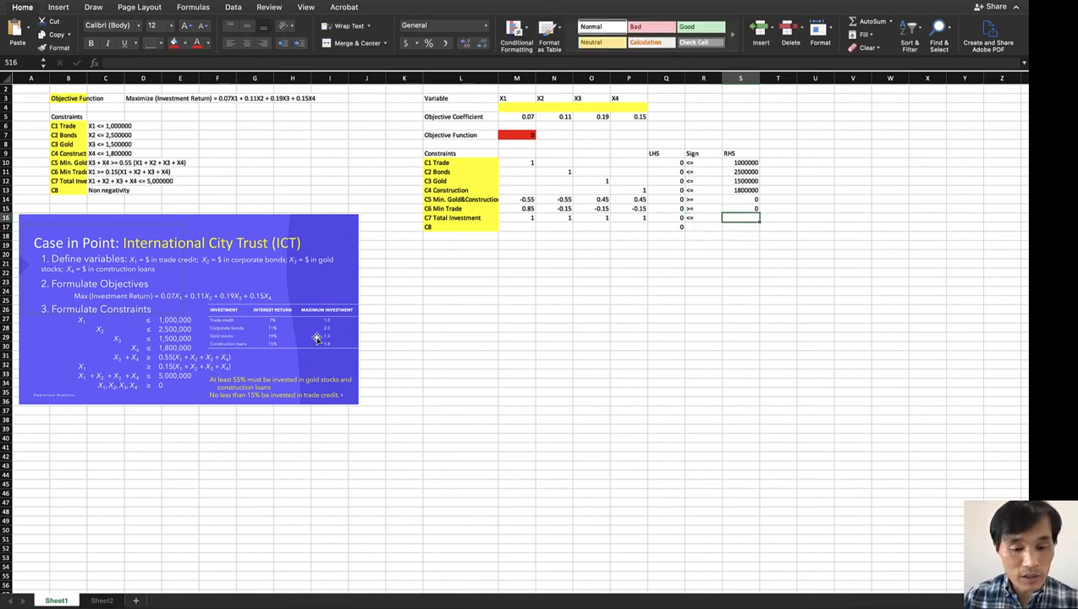
pyautogui.write('5000000')
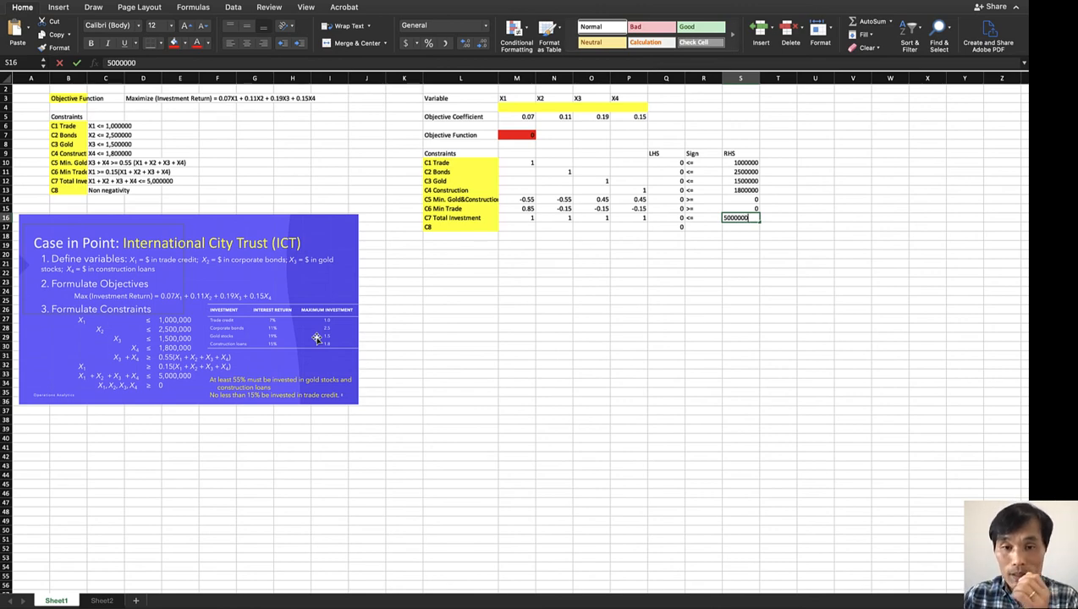
pyautogui.press('Return')
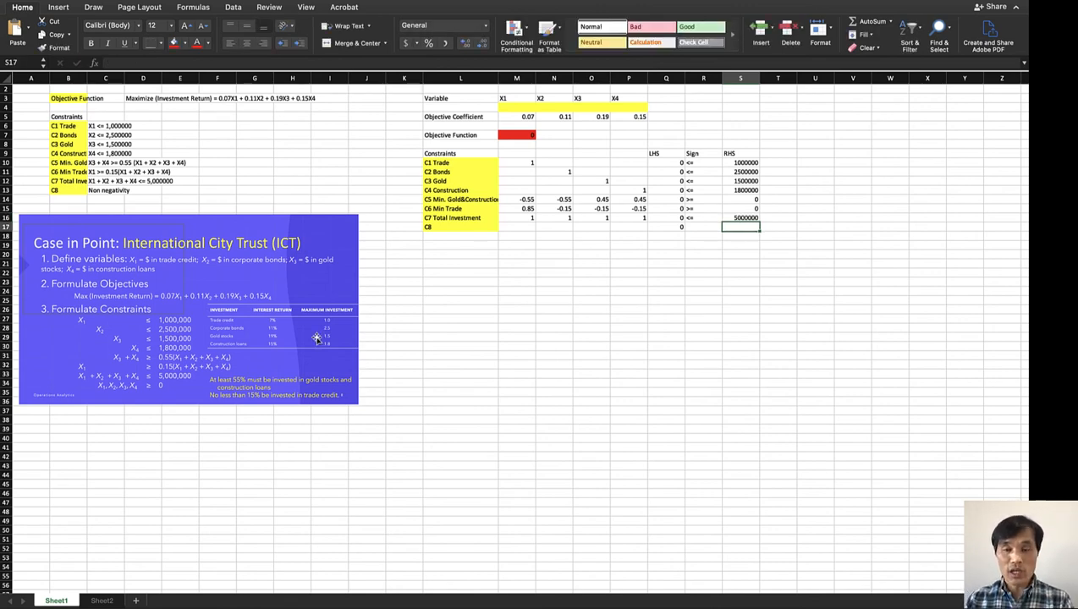
# Clear the LHS formula from the C8 row.
pyautogui.press('Left')
pyautogui.press('Left')
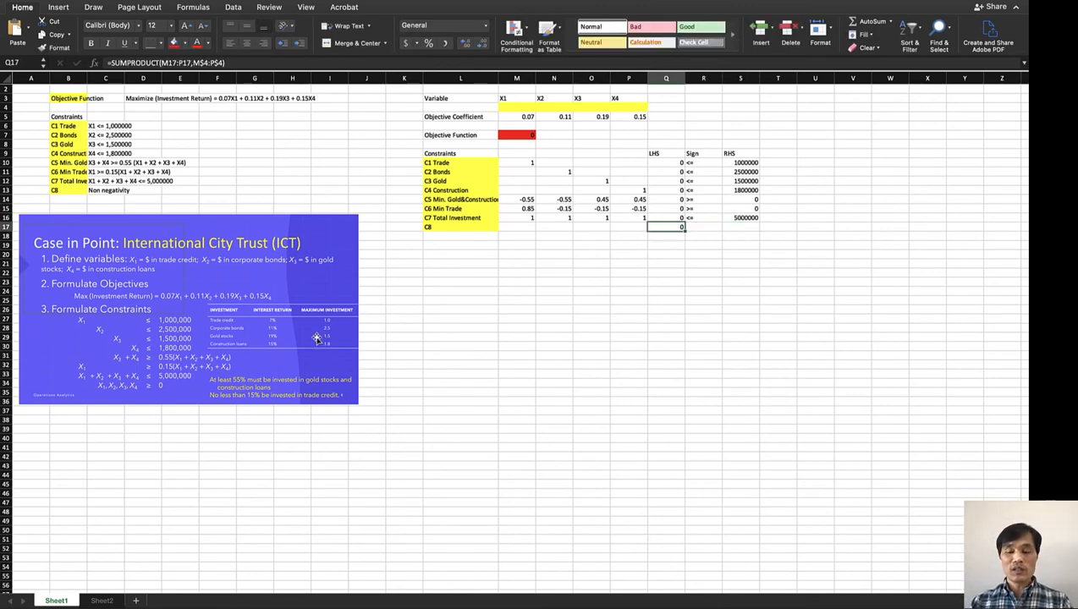
pyautogui.press('Delete')
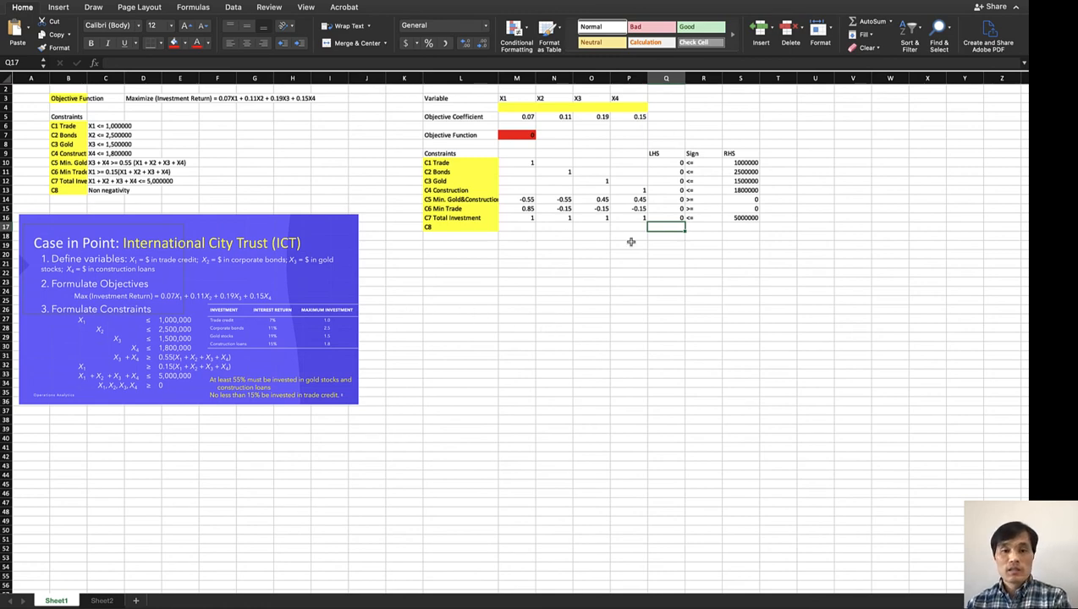
pyautogui.click(555, 380)
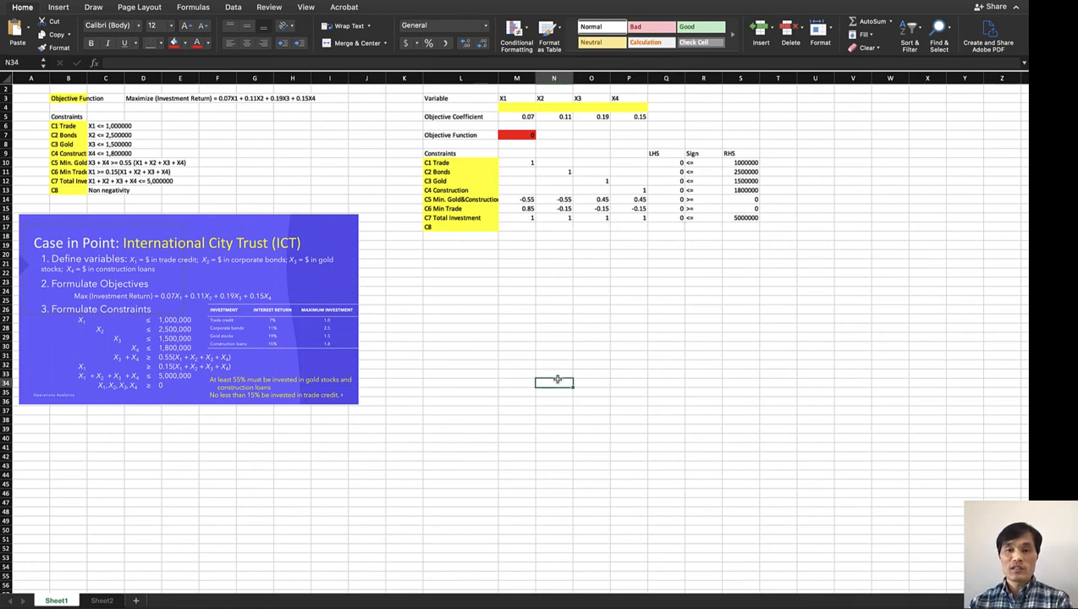
pyautogui.scroll(1, 557, 379)
pyautogui.scroll(-1, 558, 379)
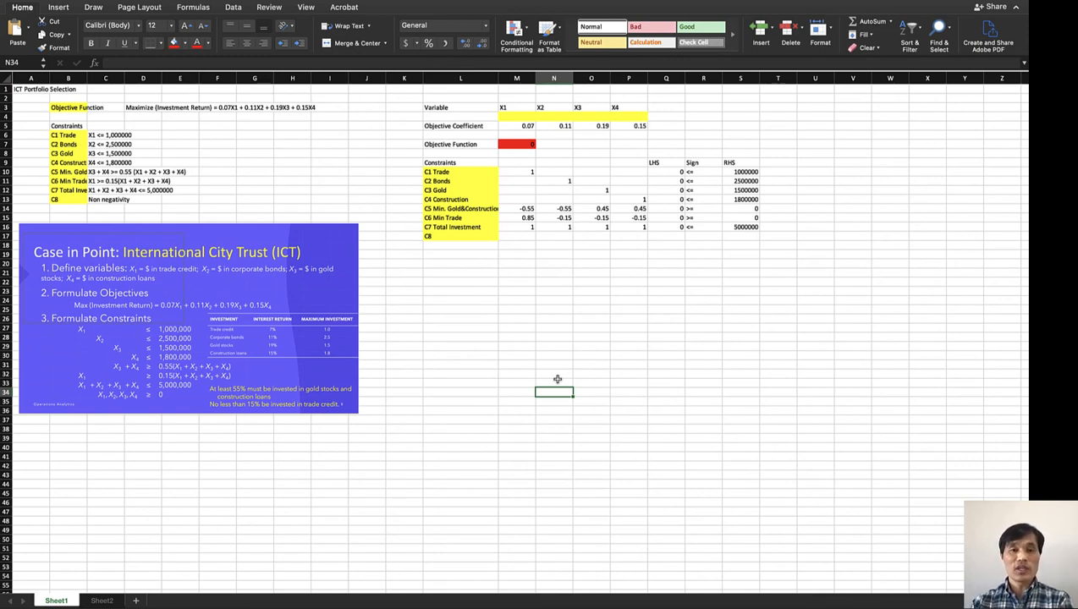
pyautogui.click(532, 349)
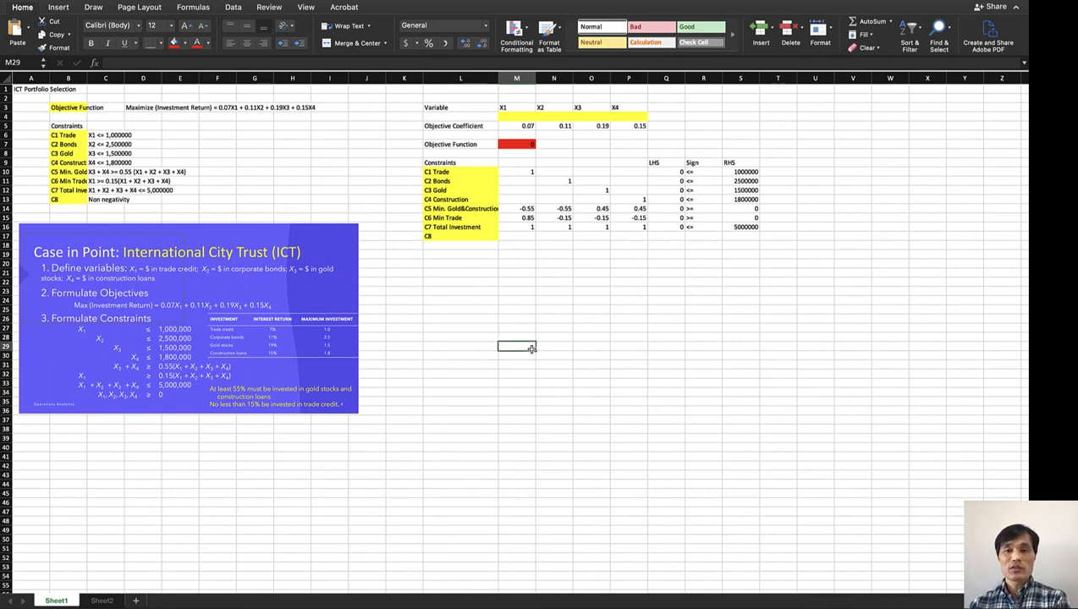
pyautogui.click(522, 400)
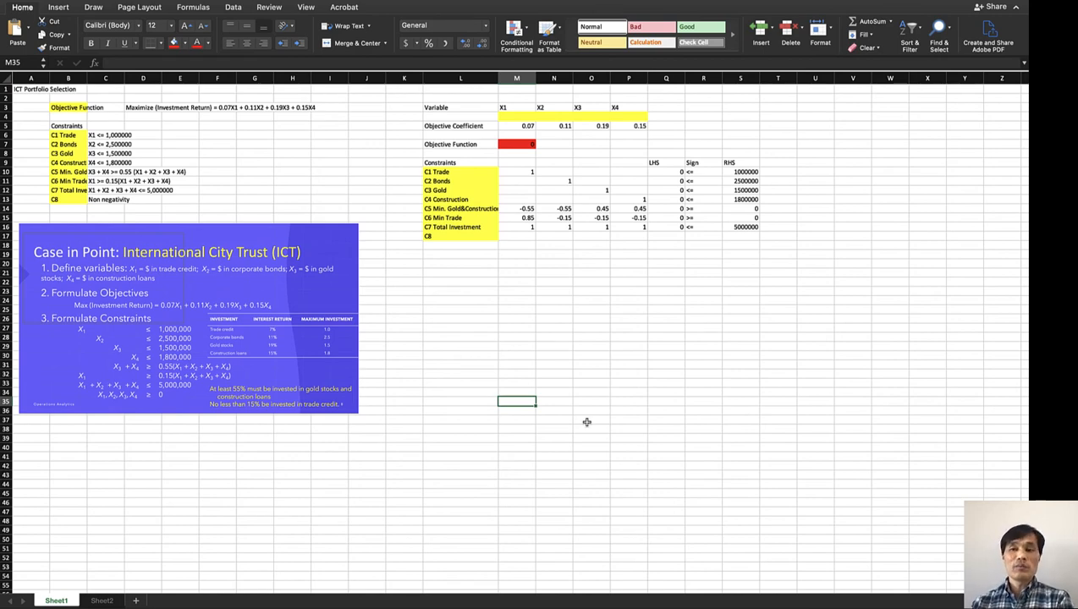
# Deselect and re-enable the Solver Add-In, Analysis ToolPak and Saveasadobepdf in the available add-ins.
pyautogui.click(238, 8)
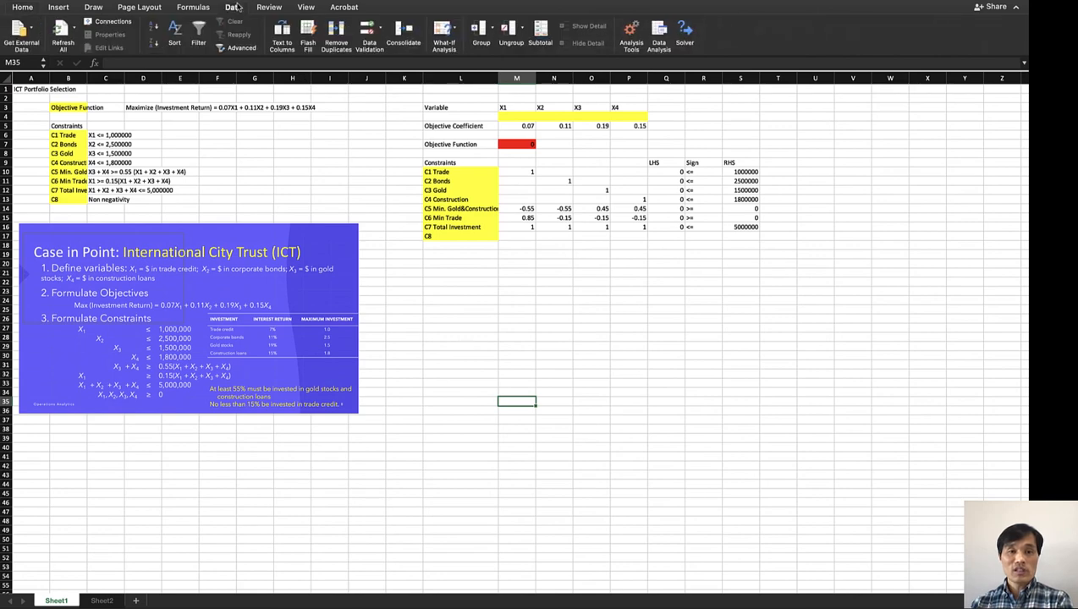
pyautogui.click(629, 31)
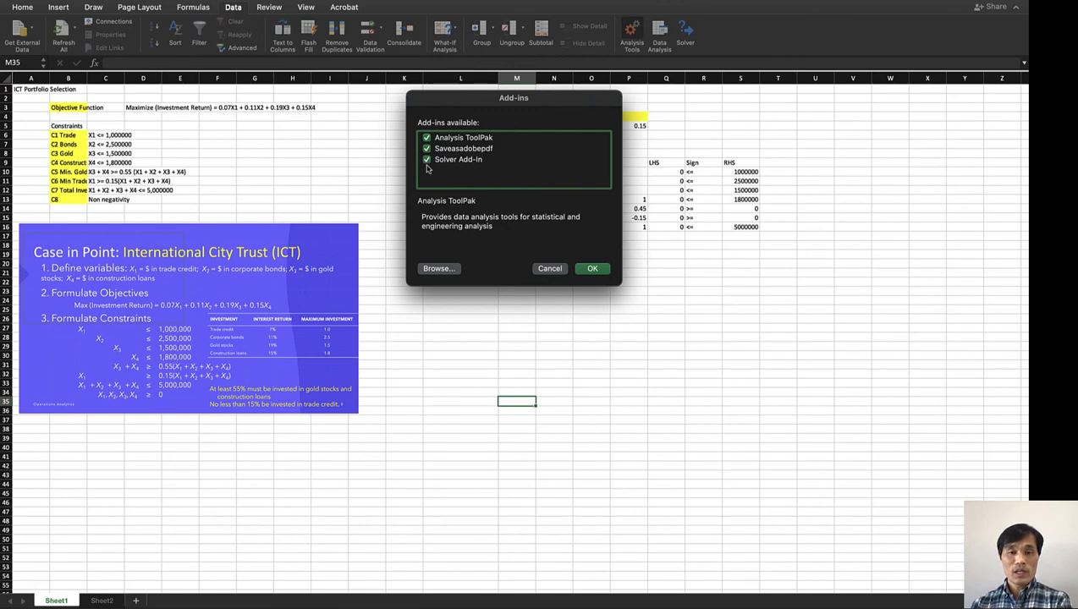
pyautogui.click(427, 160)
pyautogui.click(427, 148)
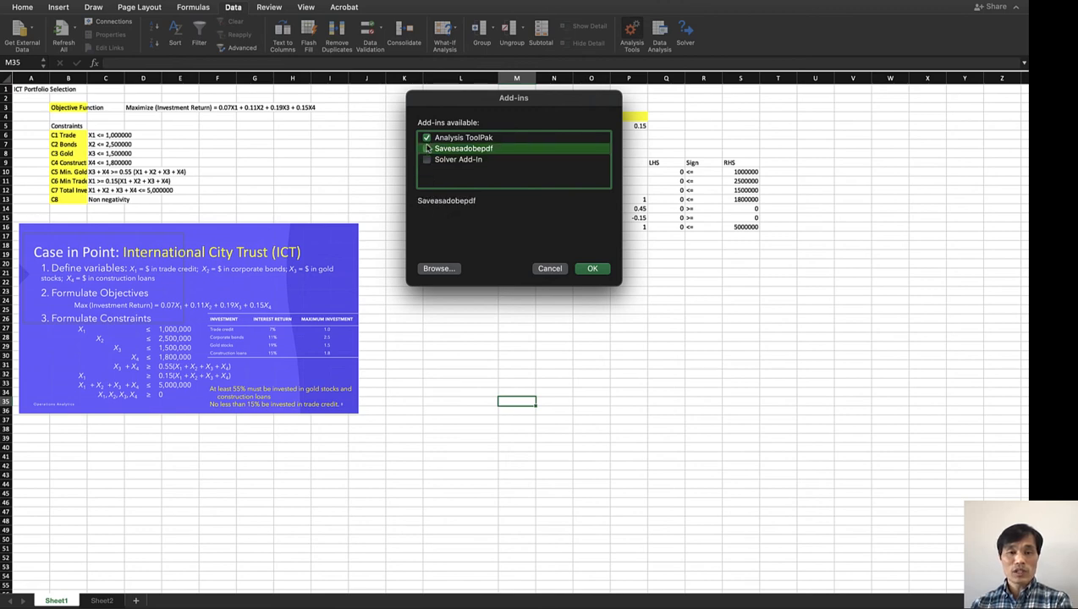
pyautogui.click(427, 138)
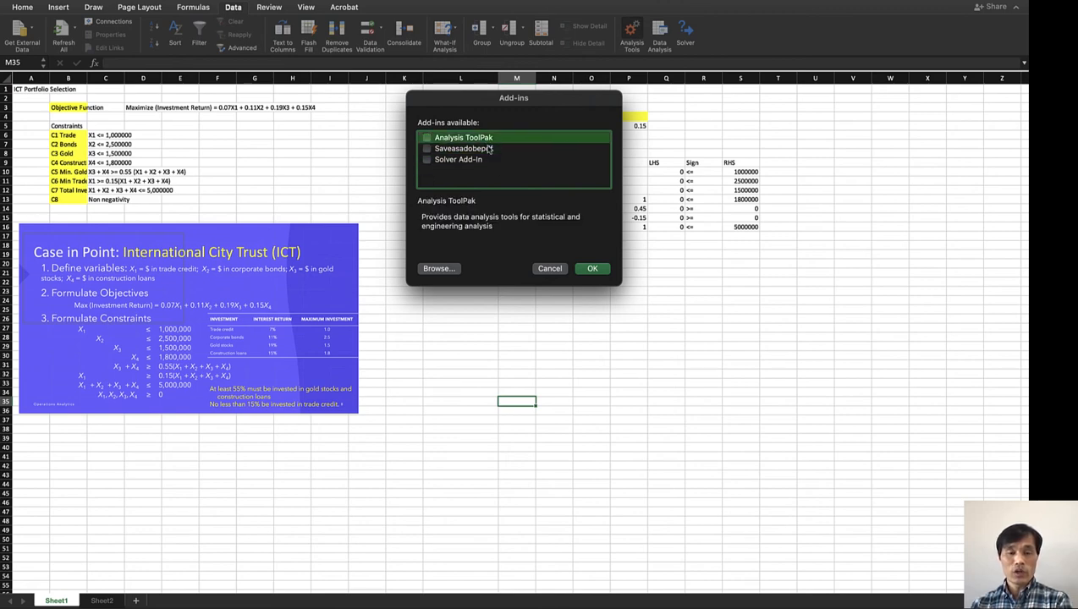
pyautogui.click(427, 161)
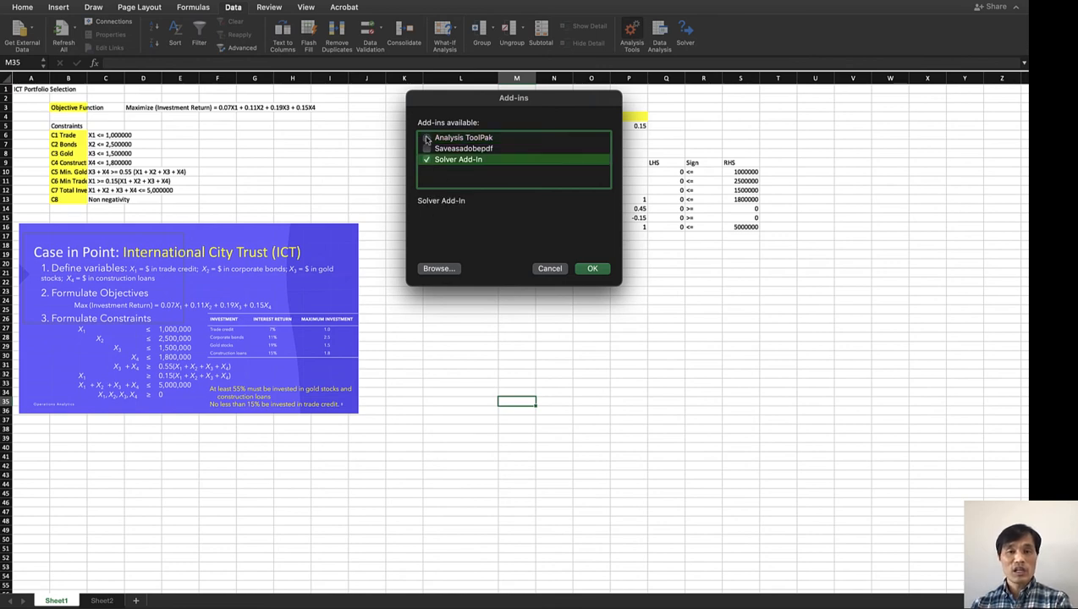
pyautogui.click(427, 138)
pyautogui.click(427, 149)
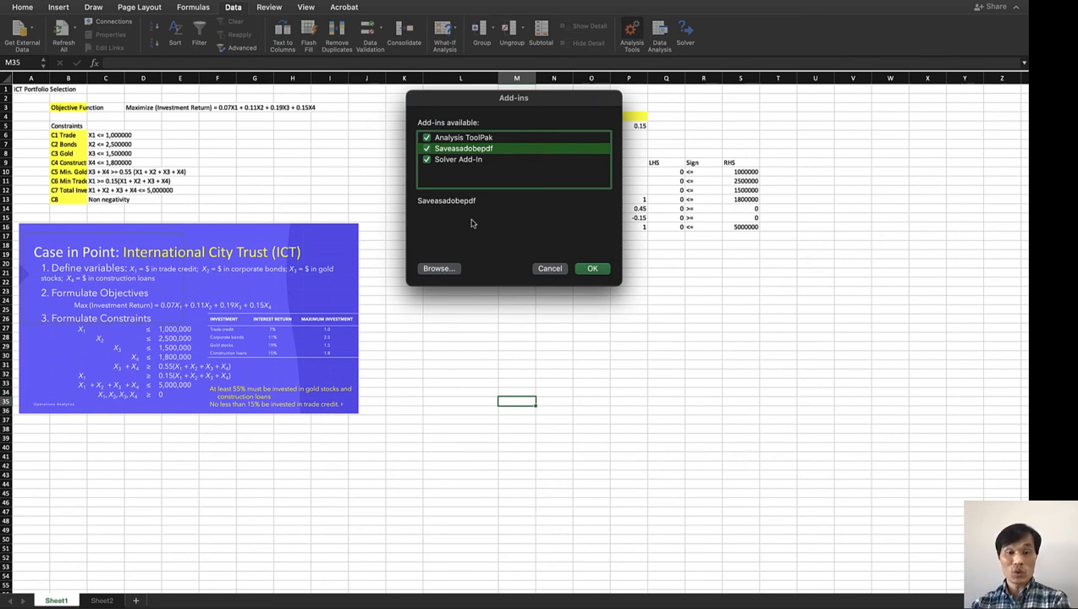
pyautogui.click(591, 269)
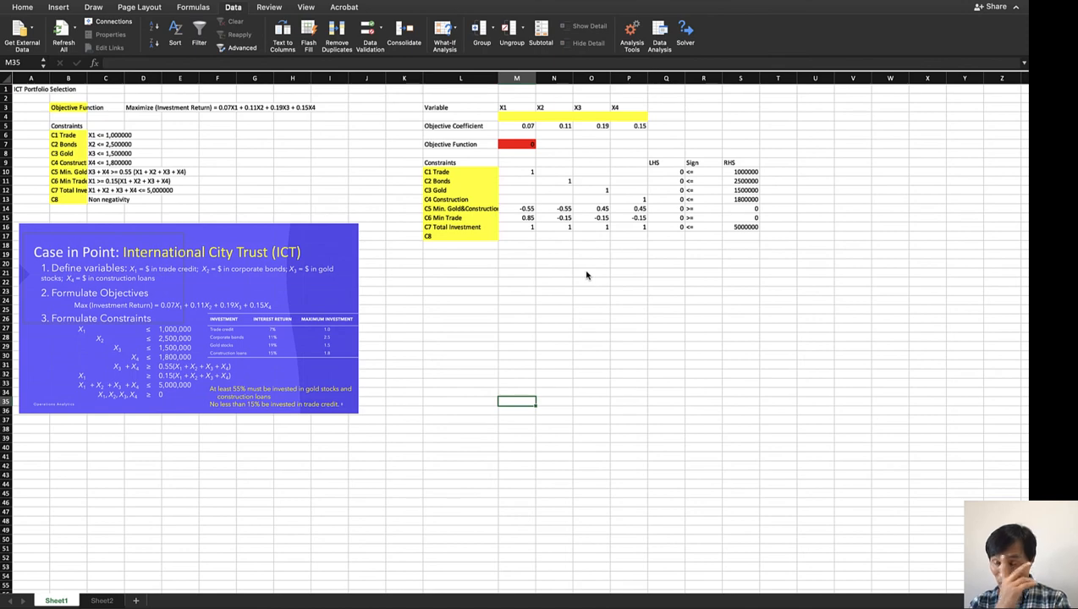
# Start Solver and set its objective to maximize the Objective Function cell M7.
pyautogui.click(683, 35)
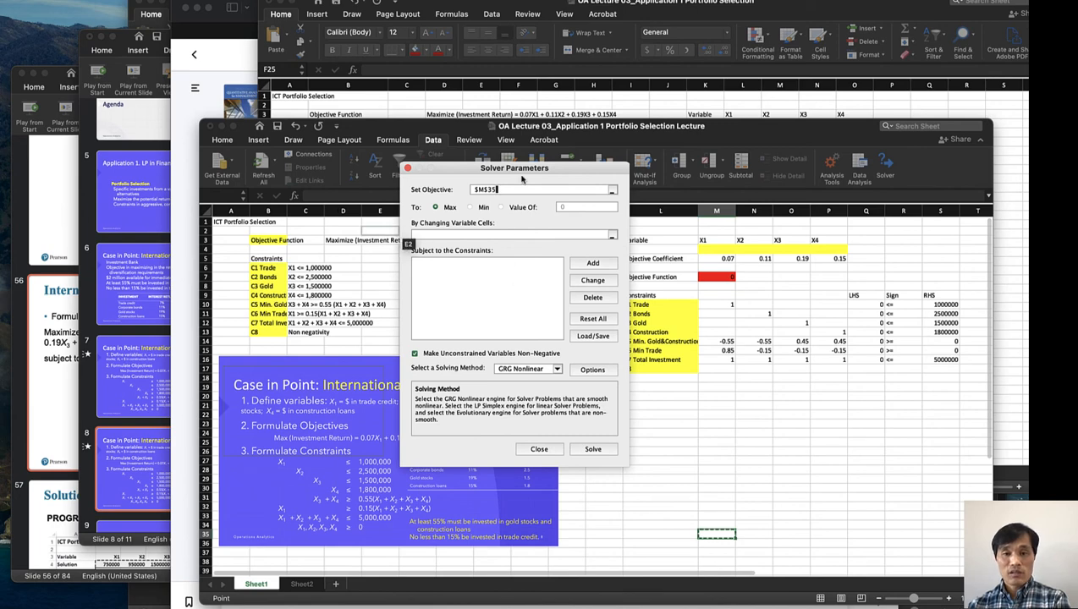
pyautogui.moveTo(541, 172); pyautogui.dragTo(421, 102)
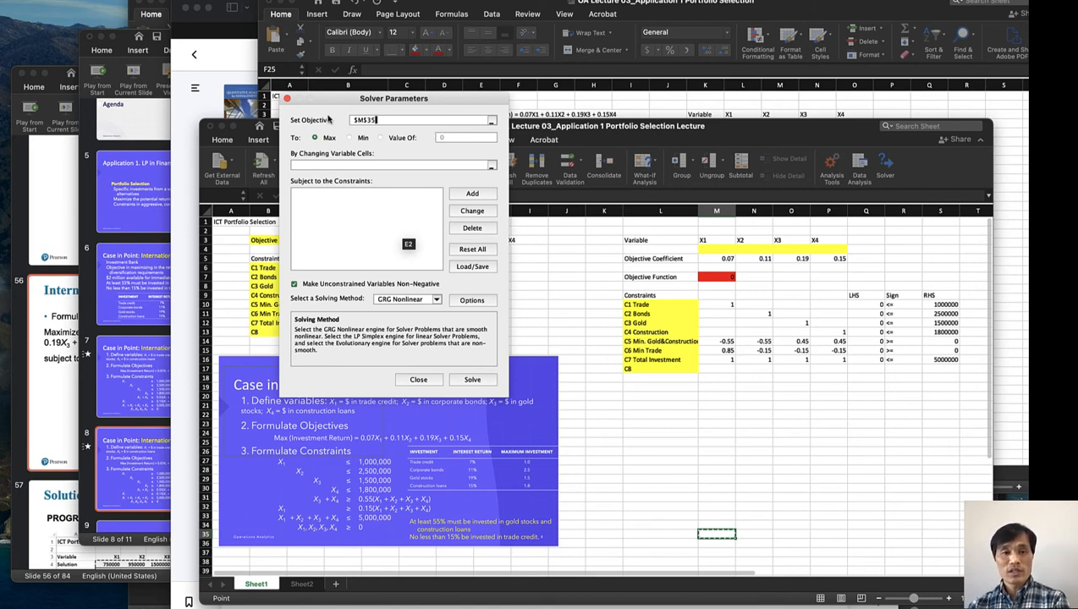
pyautogui.press('BackSpace')
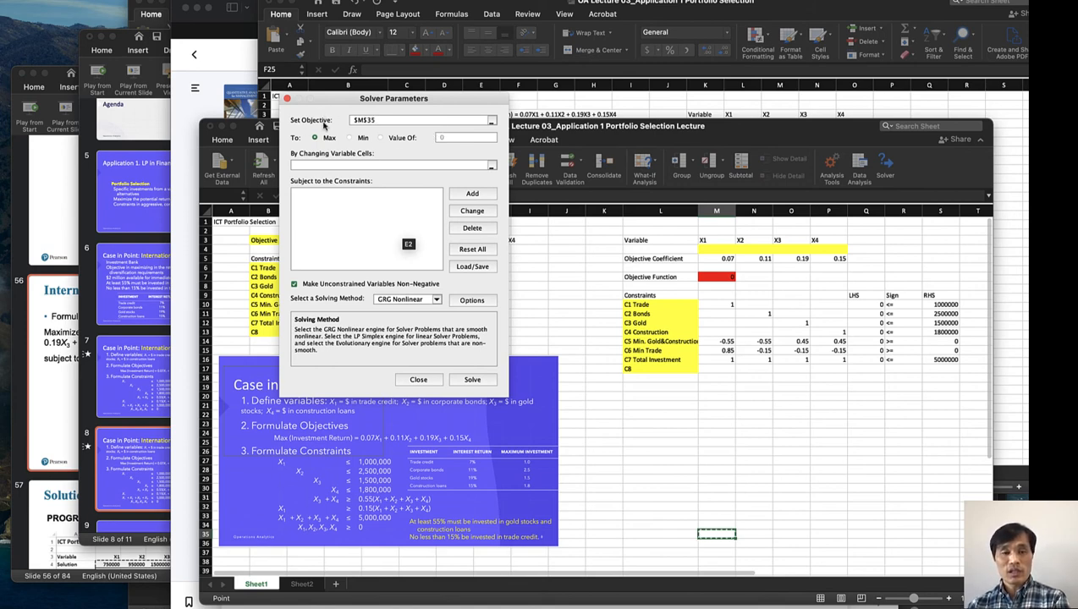
pyautogui.click(492, 121)
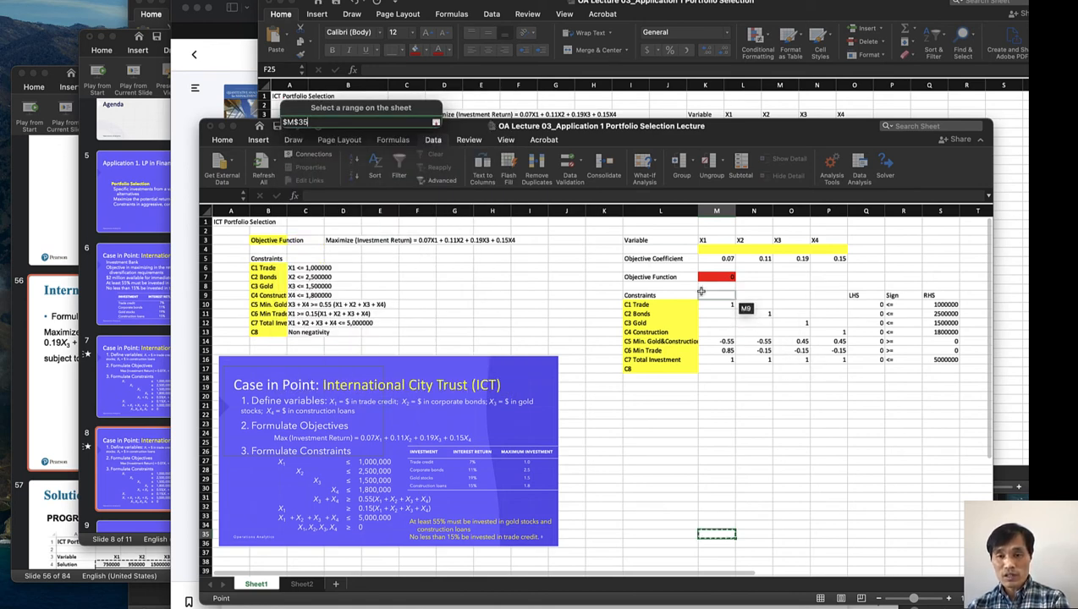
pyautogui.click(711, 278)
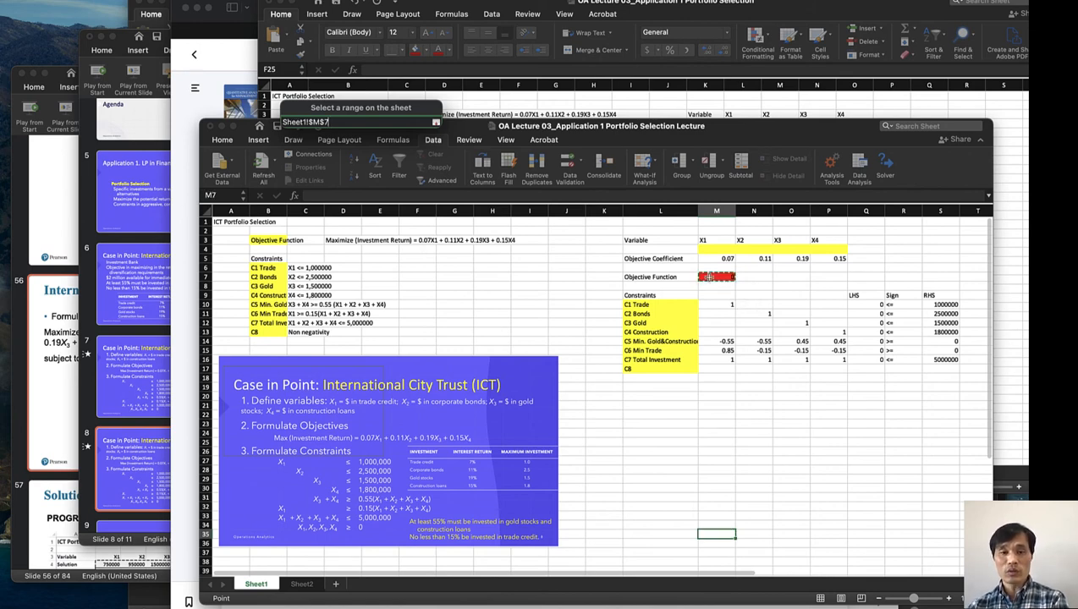
pyautogui.click(436, 123)
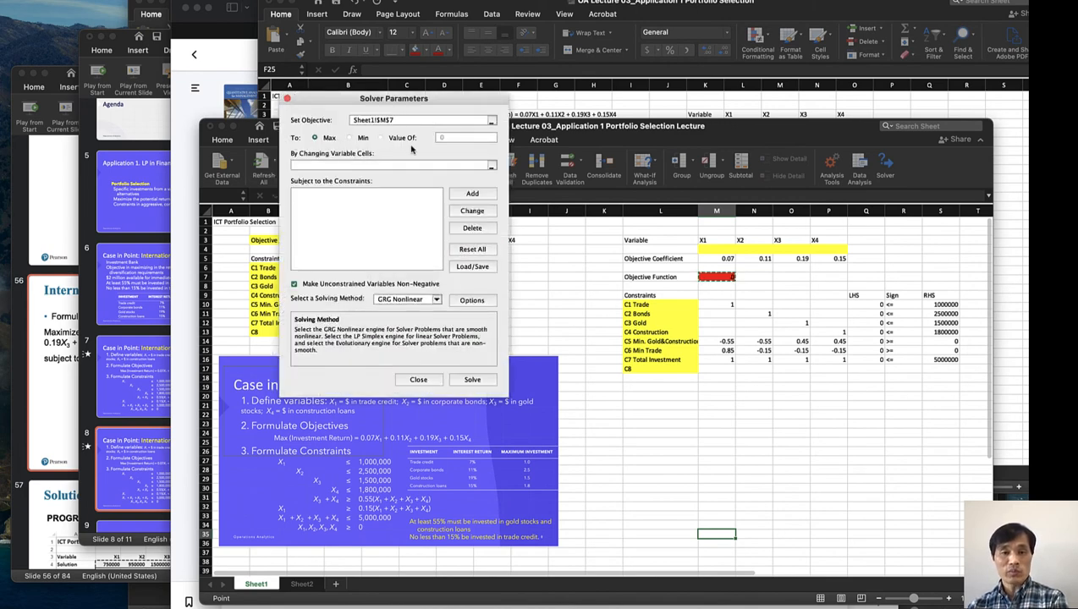
pyautogui.click(314, 137)
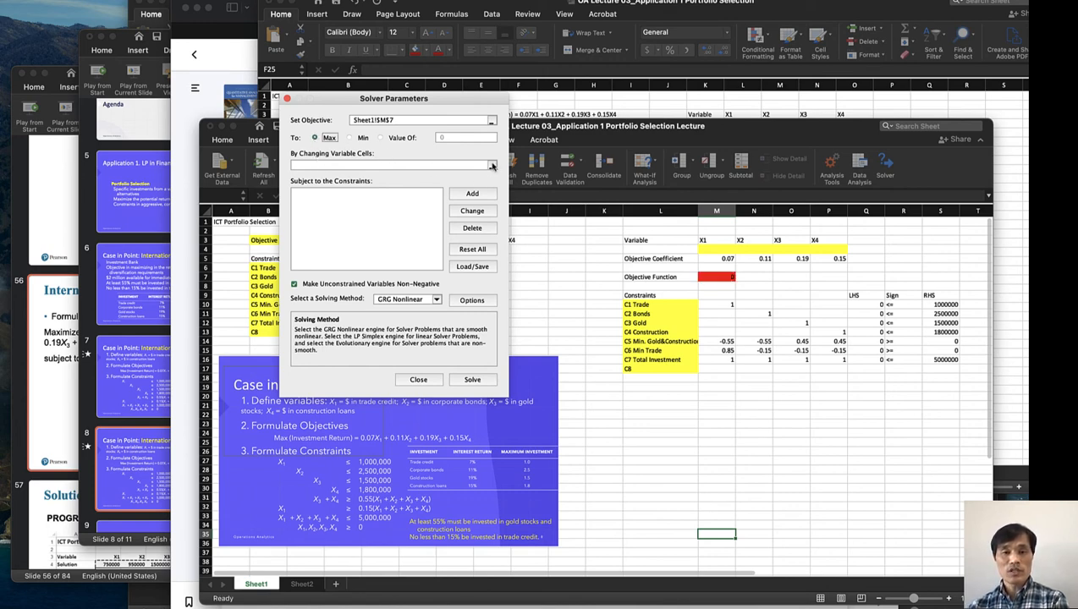
# Set Solver's changing variable cells to M4:P4, the yellow cells under X1 to X4.
pyautogui.click(491, 166)
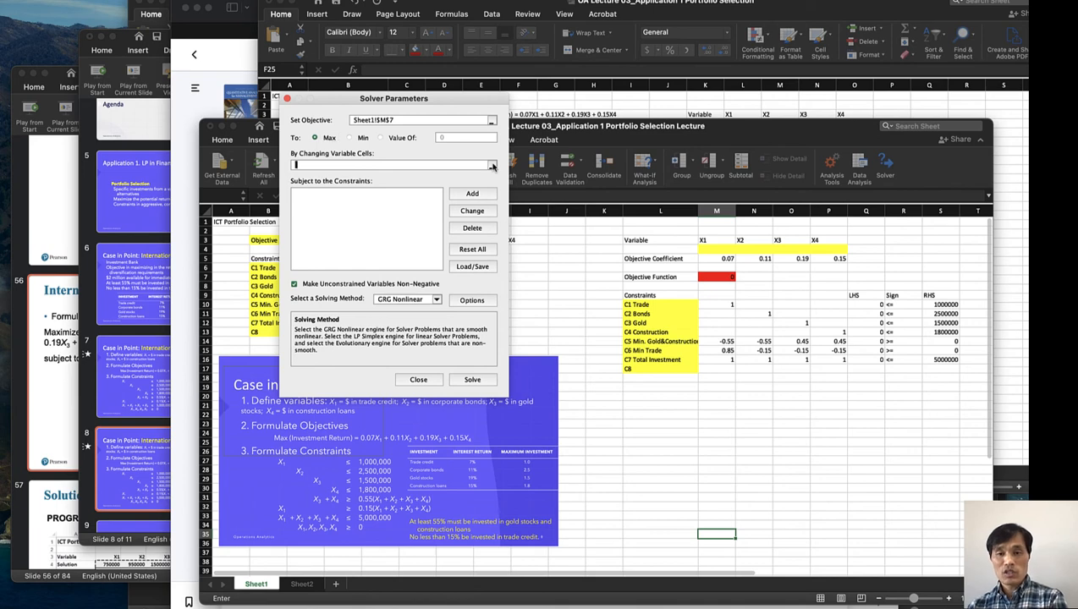
pyautogui.click(715, 250)
pyautogui.moveTo(715, 250); pyautogui.dragTo(822, 252)
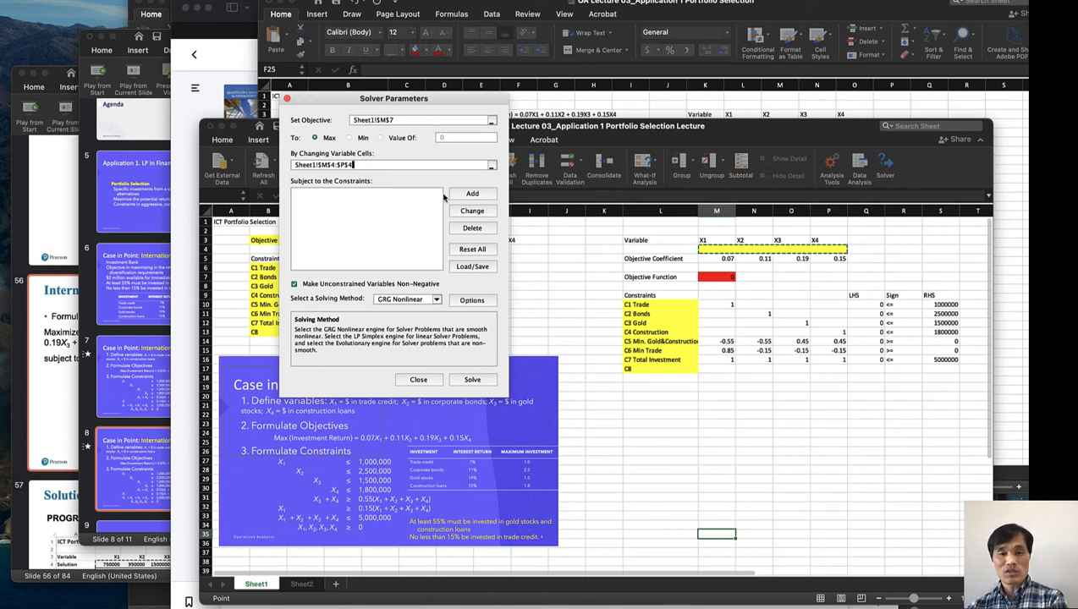
# Add the C1 Trade constraint to Solver with Q10 <= S10.
pyautogui.click(471, 194)
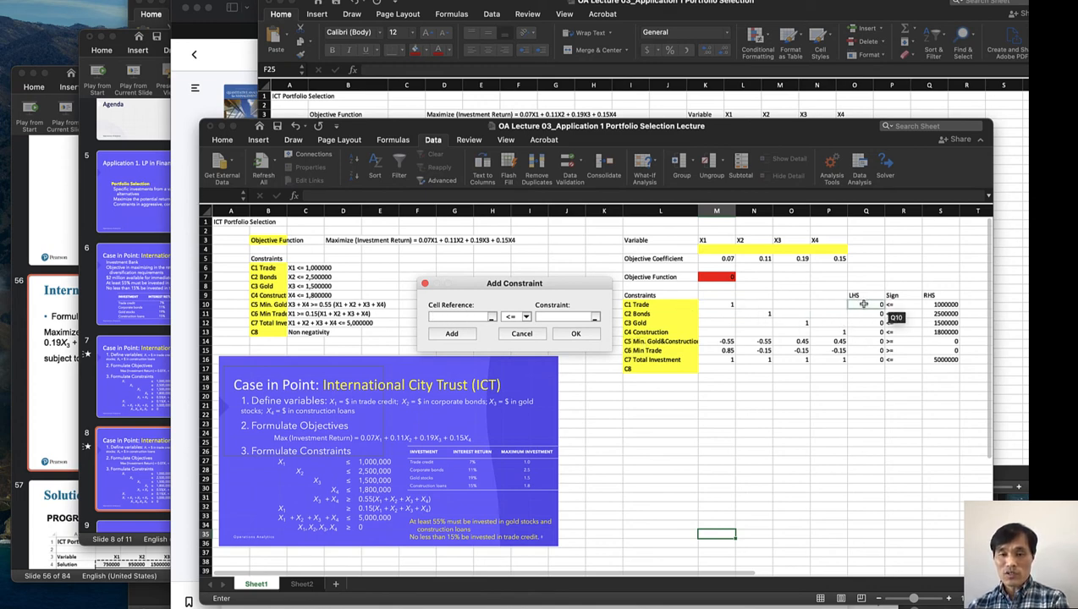
pyautogui.click(863, 304)
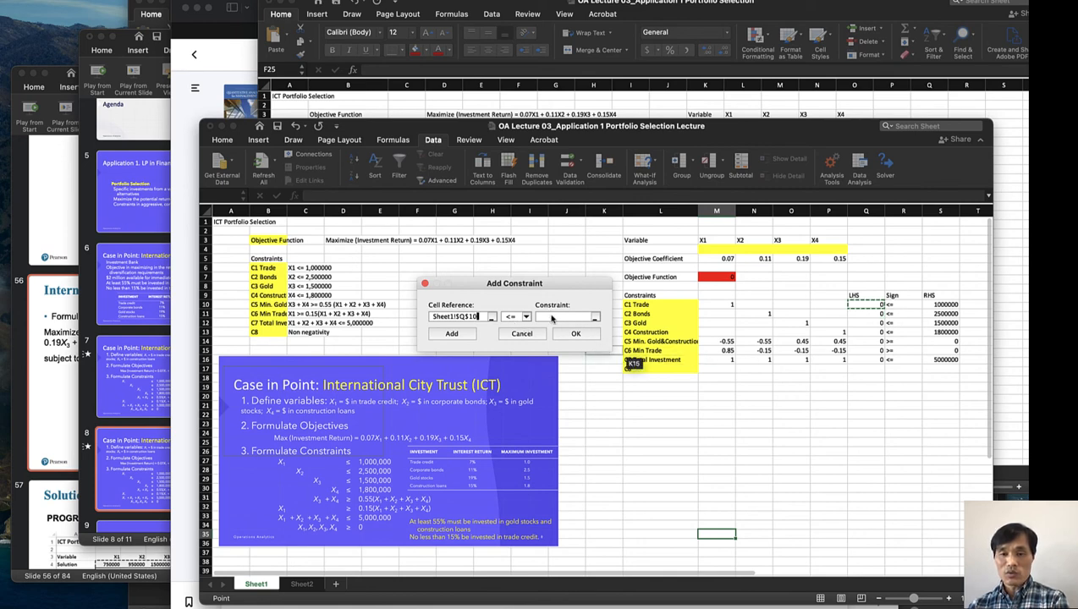
pyautogui.click(552, 317)
pyautogui.click(930, 307)
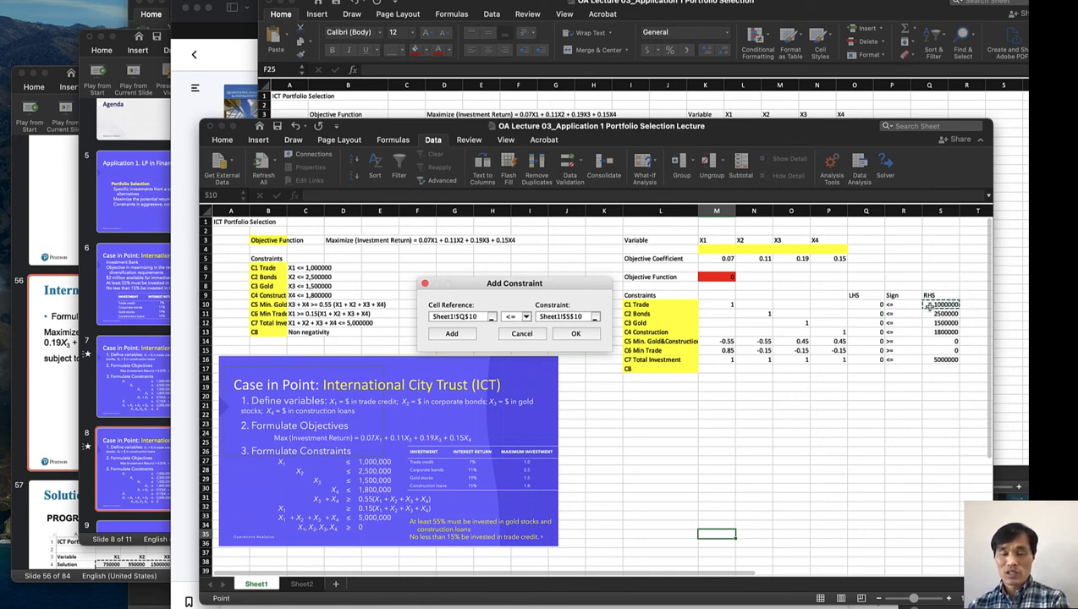
pyautogui.click(581, 338)
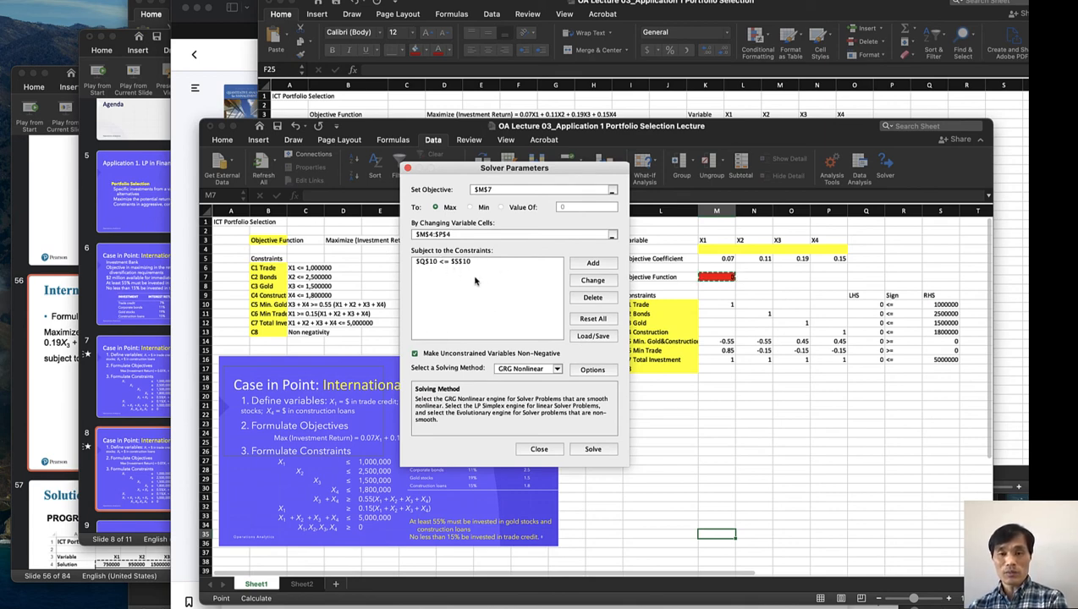
# Add the C2 Bonds constraint to Solver with Q11 <= S11.
pyautogui.click(602, 265)
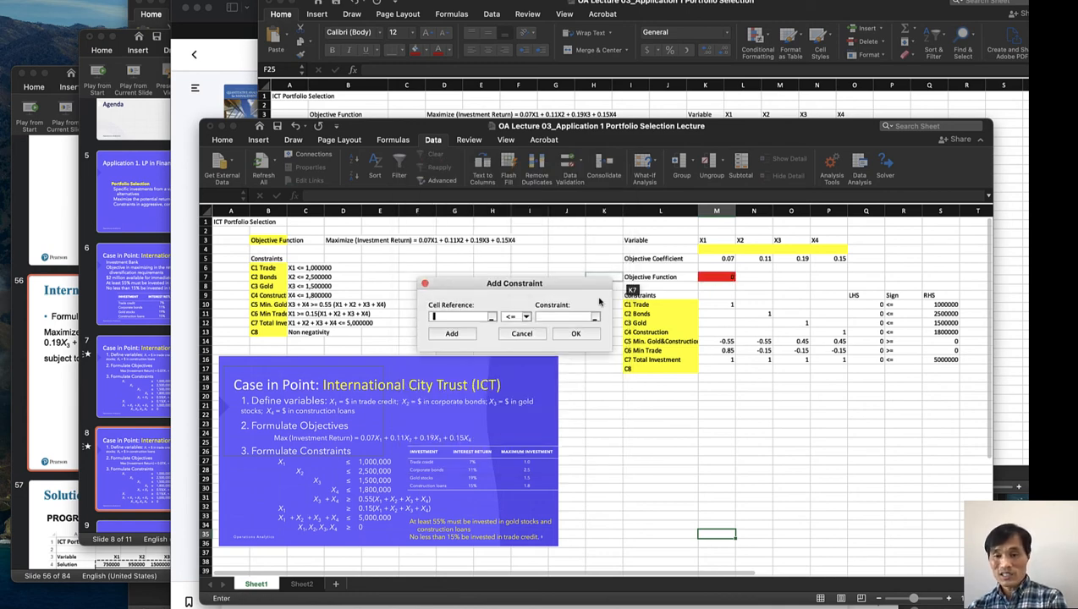
pyautogui.click(865, 313)
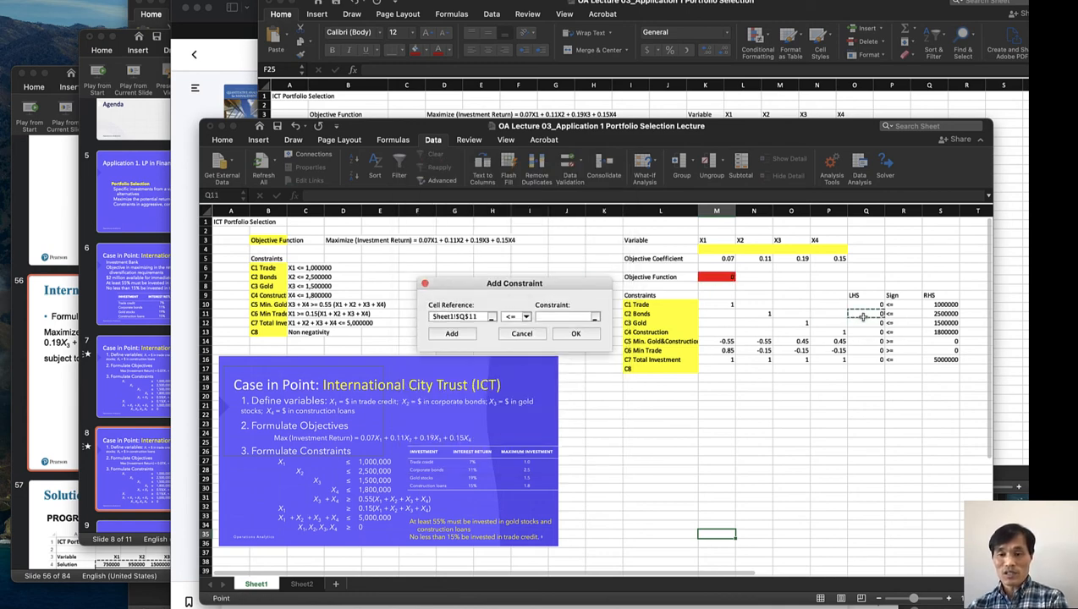
pyautogui.press('Tab')
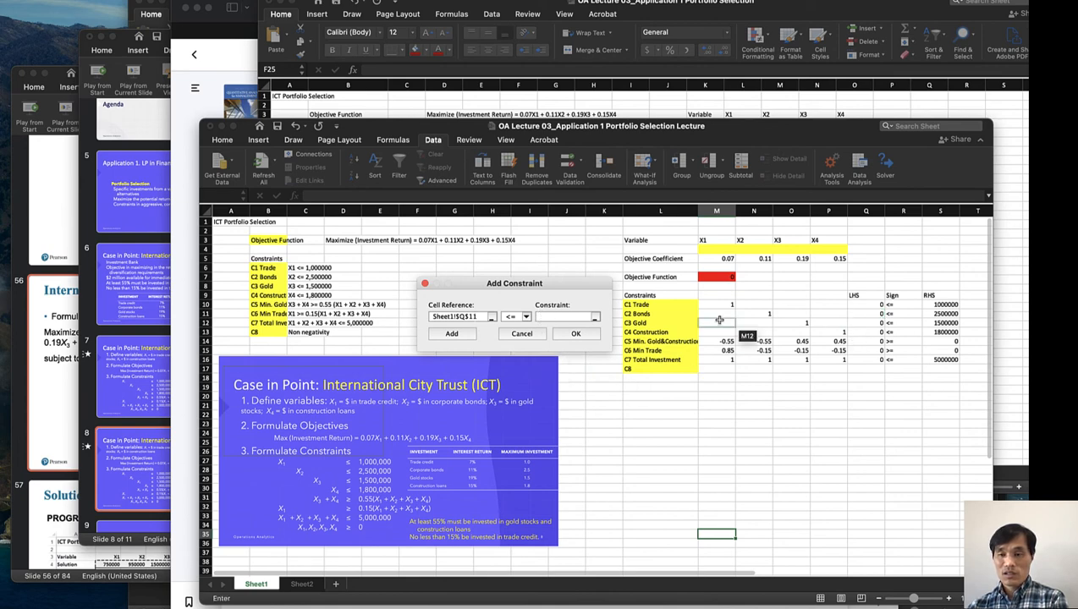
pyautogui.click(941, 314)
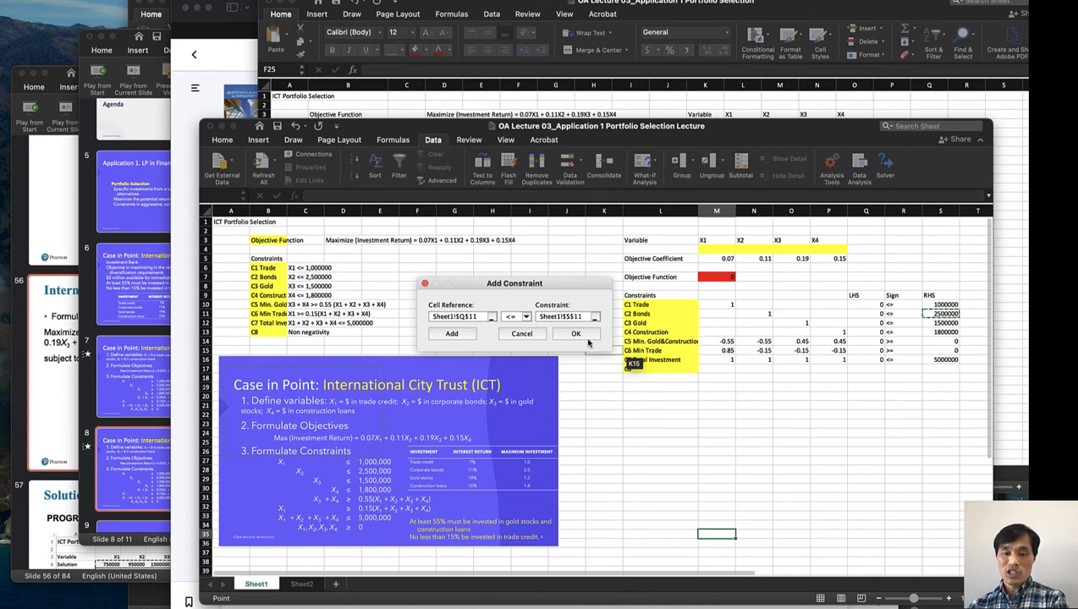
pyautogui.click(451, 334)
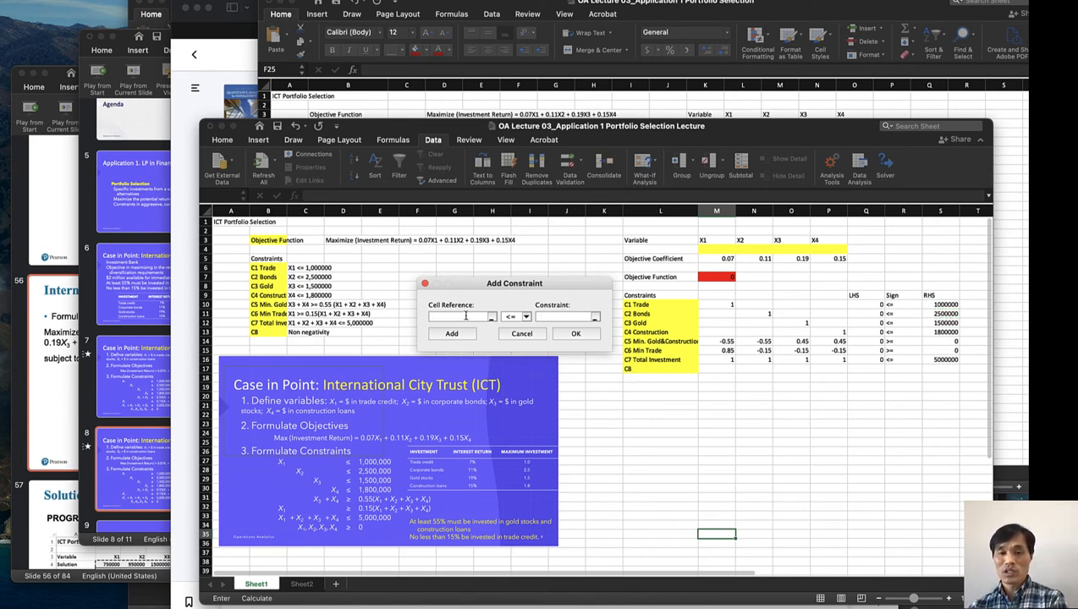
# Add the C3 Gold constraint to Solver with Q12 <= S12.
pyautogui.click(873, 323)
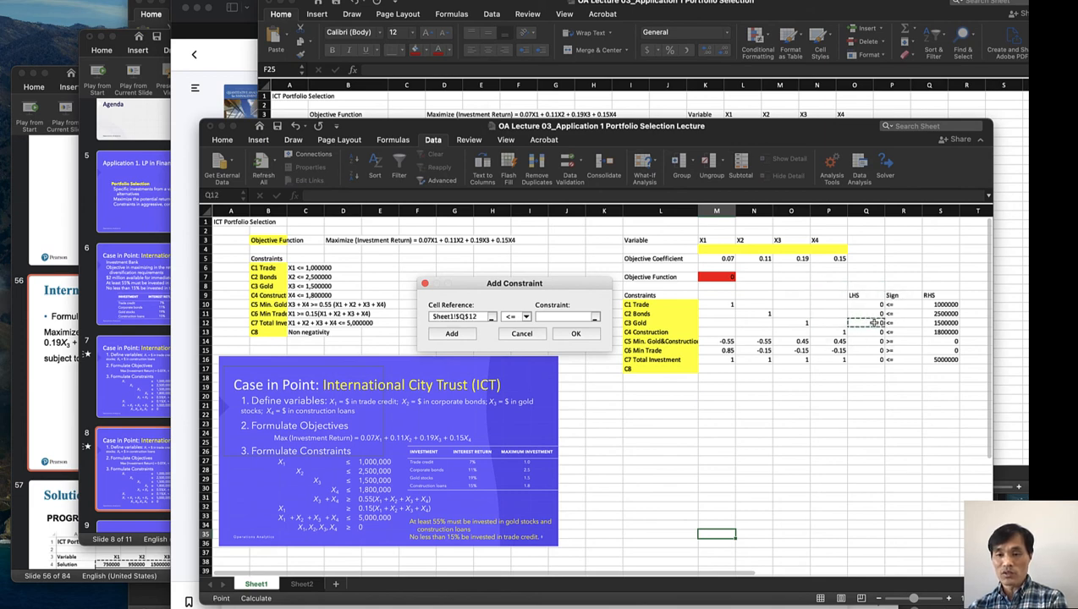
pyautogui.click(581, 316)
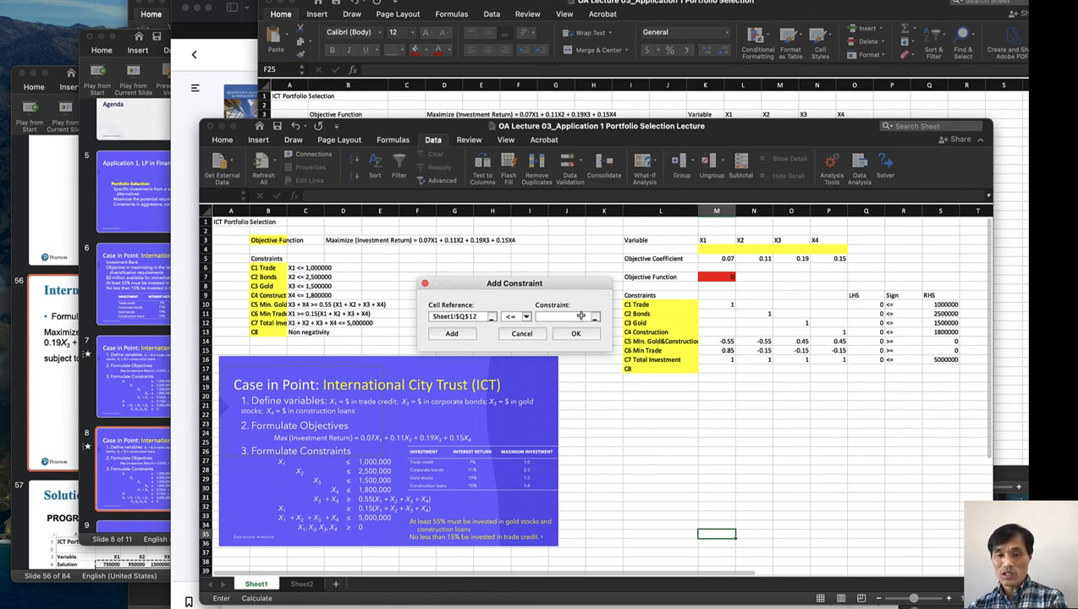
pyautogui.click(938, 325)
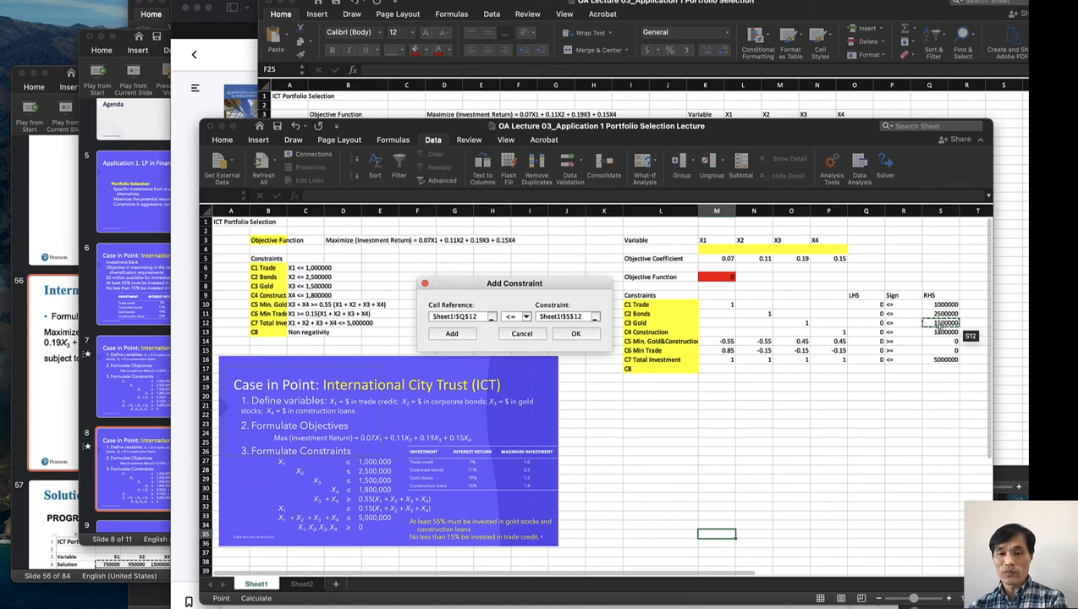
pyautogui.click(452, 334)
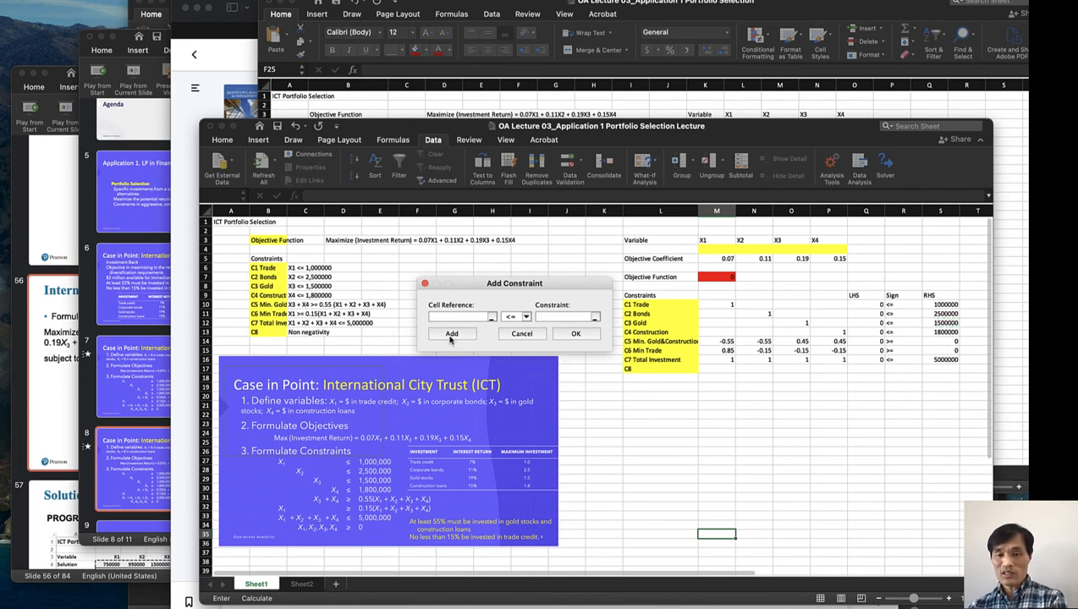
# Add the C4 Construction constraint to Solver with Q13 <= S13.
pyautogui.click(865, 332)
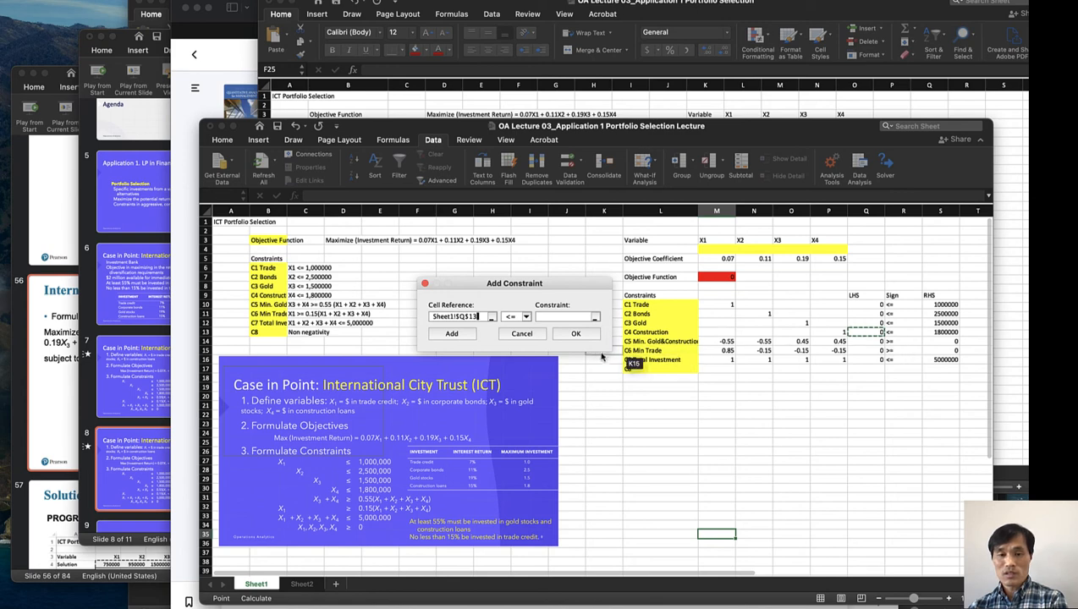
pyautogui.click(567, 317)
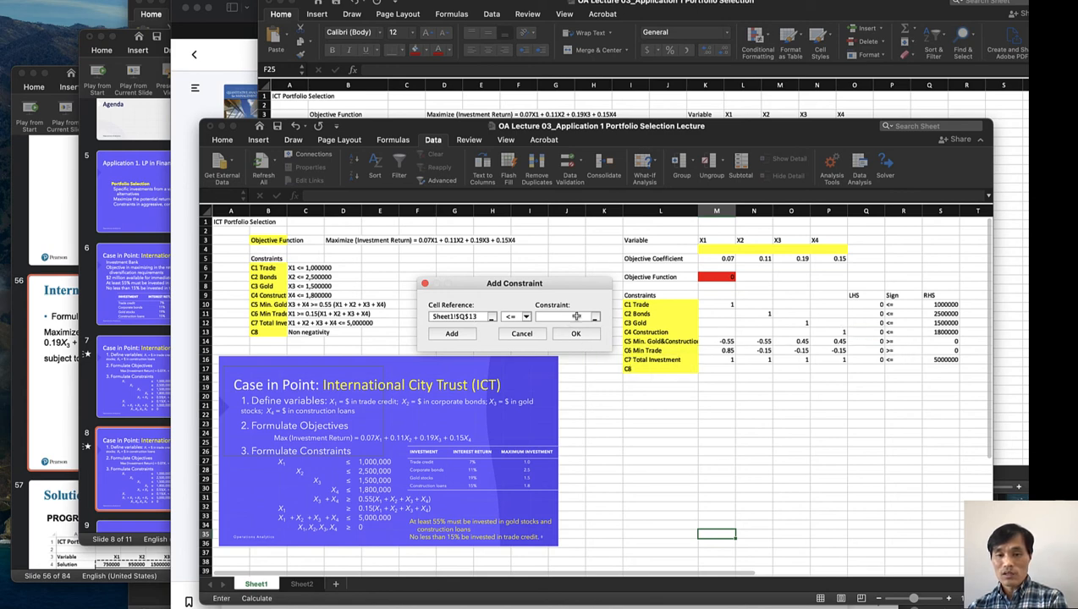
pyautogui.click(931, 332)
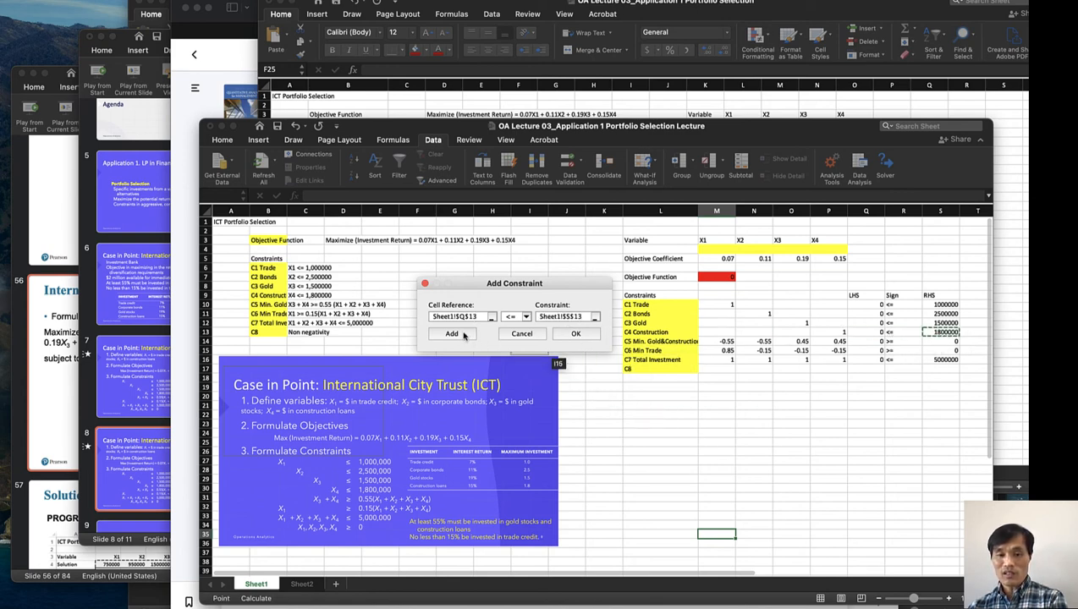
pyautogui.click(452, 333)
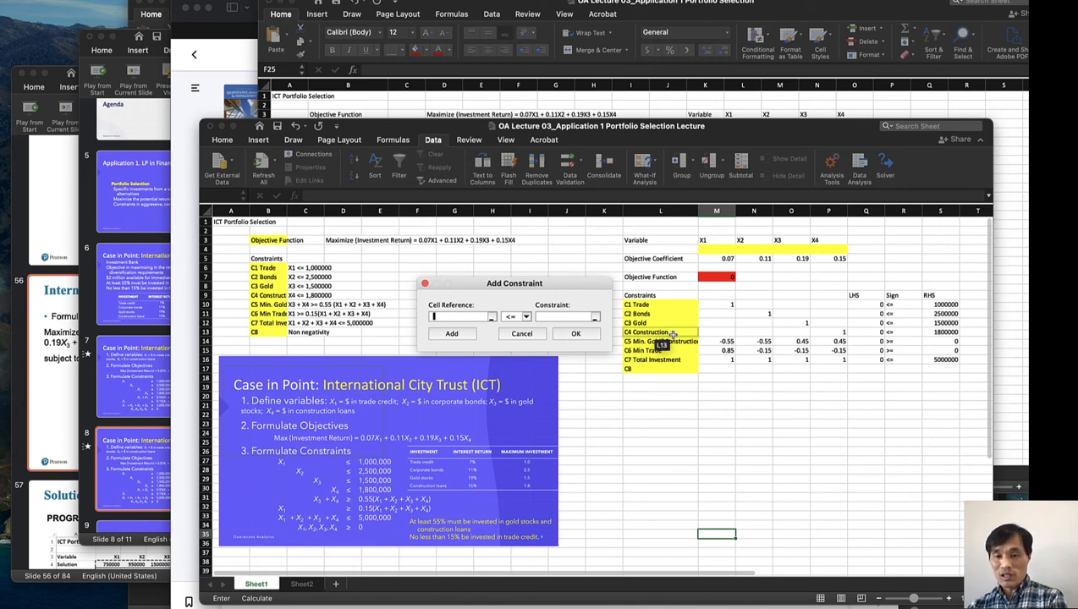
# Add the C5 Min. Gold&Construction constraint to Solver with Q14 >= S14.
pyautogui.click(872, 344)
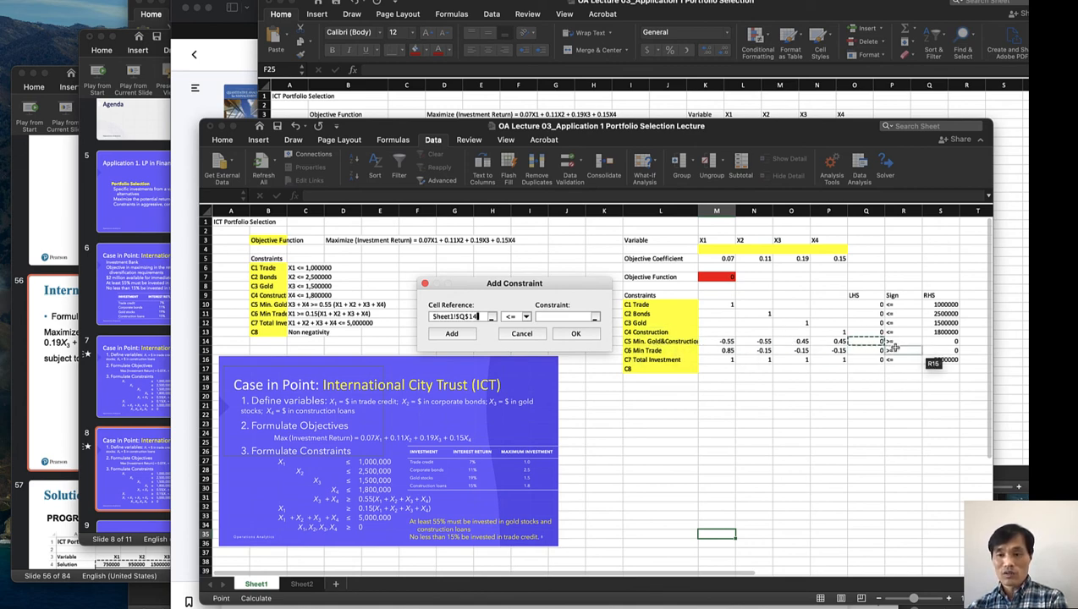
pyautogui.click(526, 318)
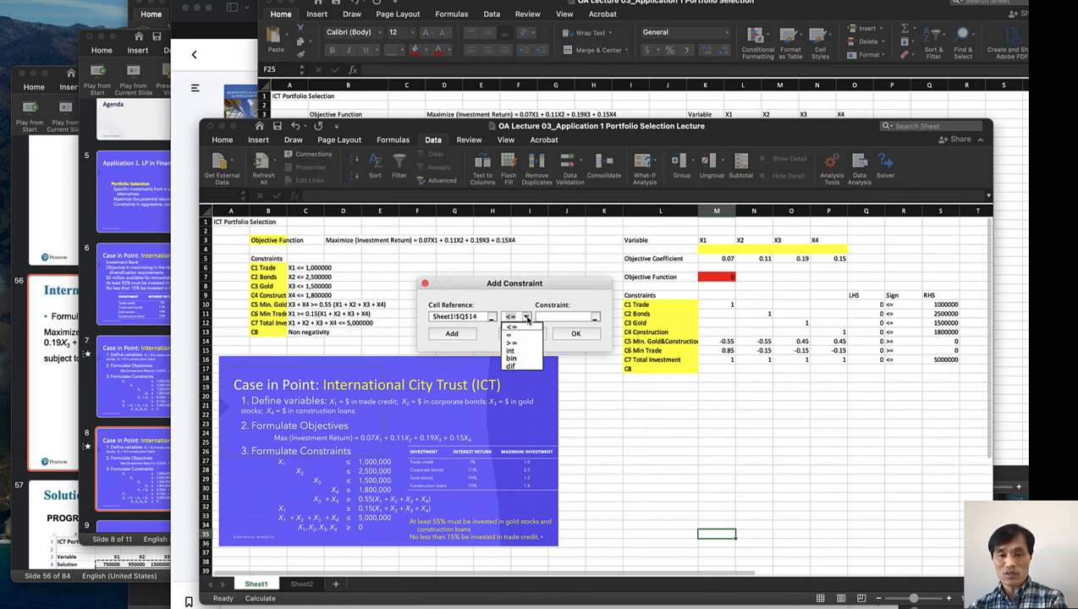
pyautogui.click(513, 342)
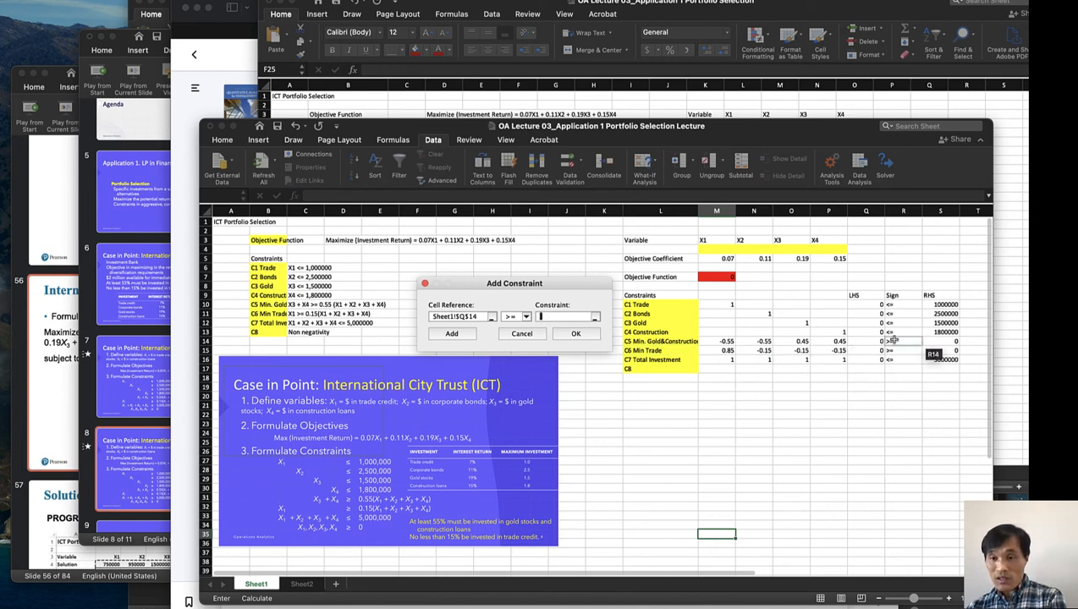
pyautogui.click(938, 341)
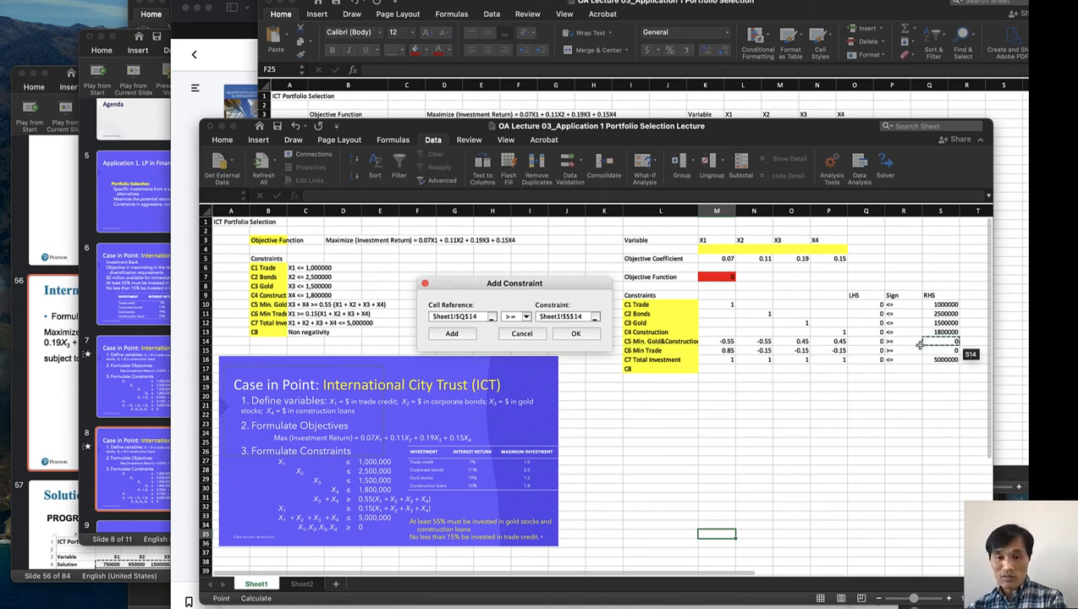
pyautogui.click(455, 334)
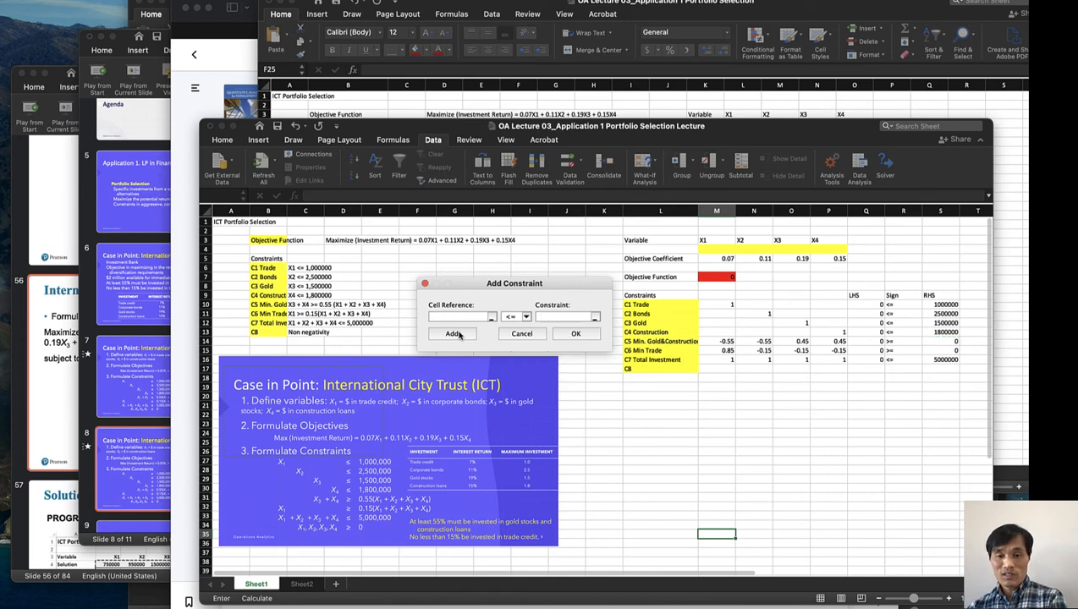
# Add the C6 Min Trade constraint to Solver with Q15 >= S15.
pyautogui.click(872, 349)
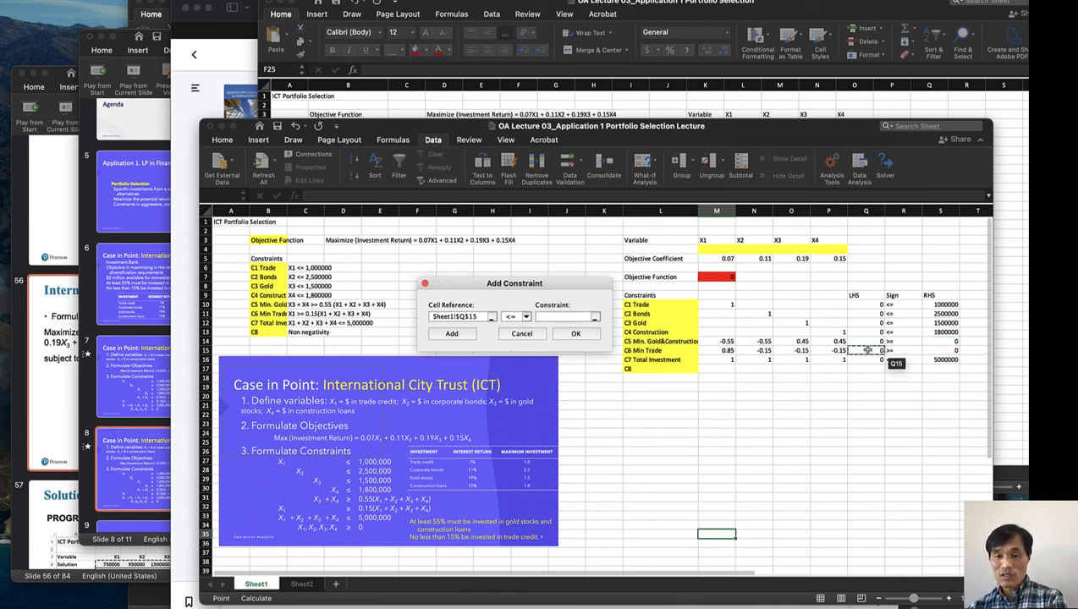
pyautogui.click(520, 318)
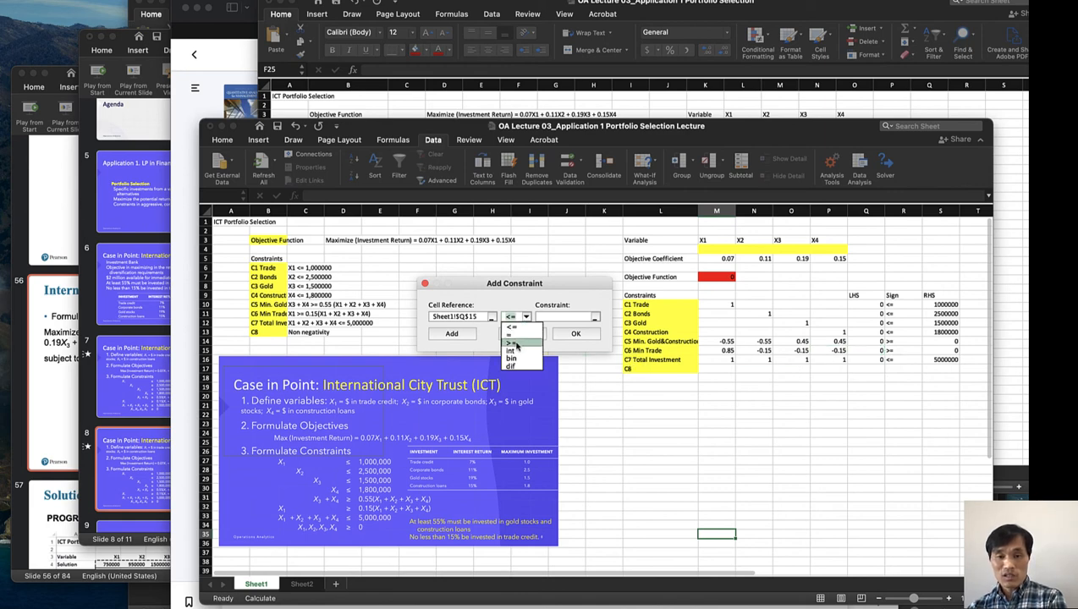
pyautogui.click(513, 343)
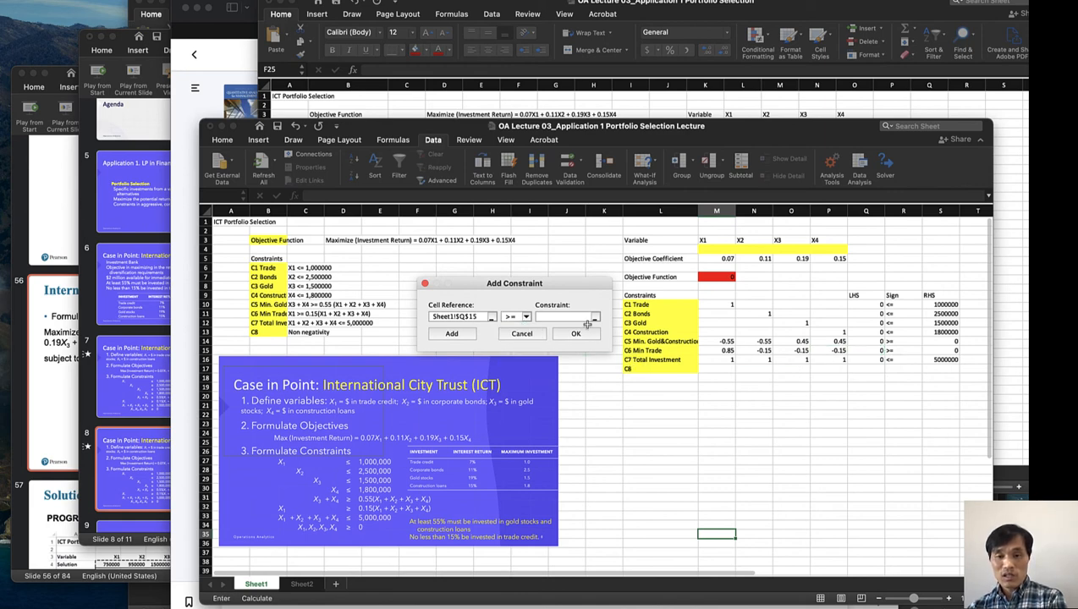
pyautogui.click(938, 350)
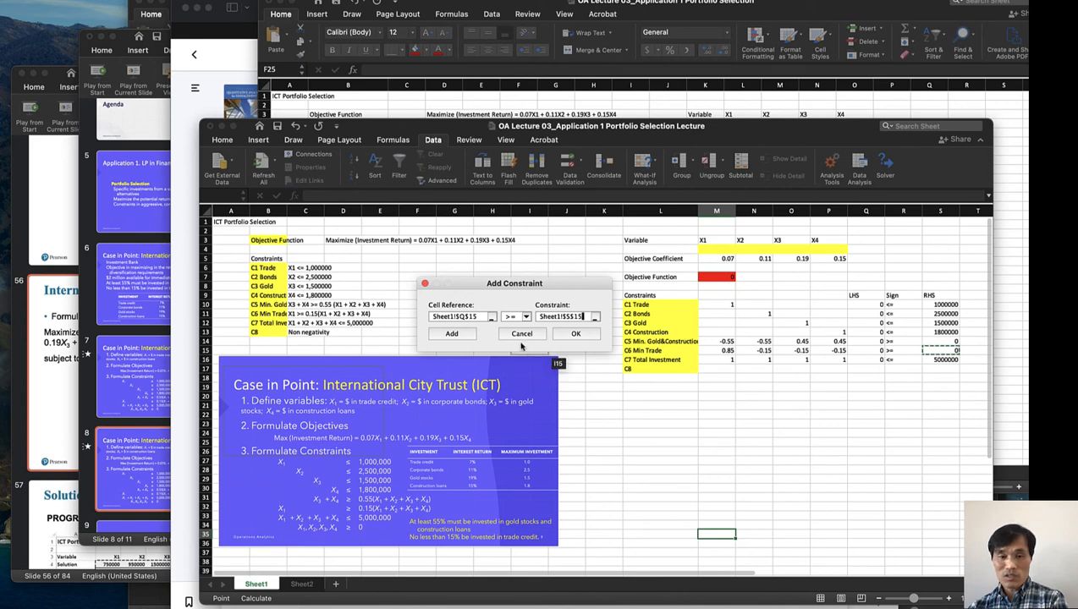
pyautogui.click(448, 335)
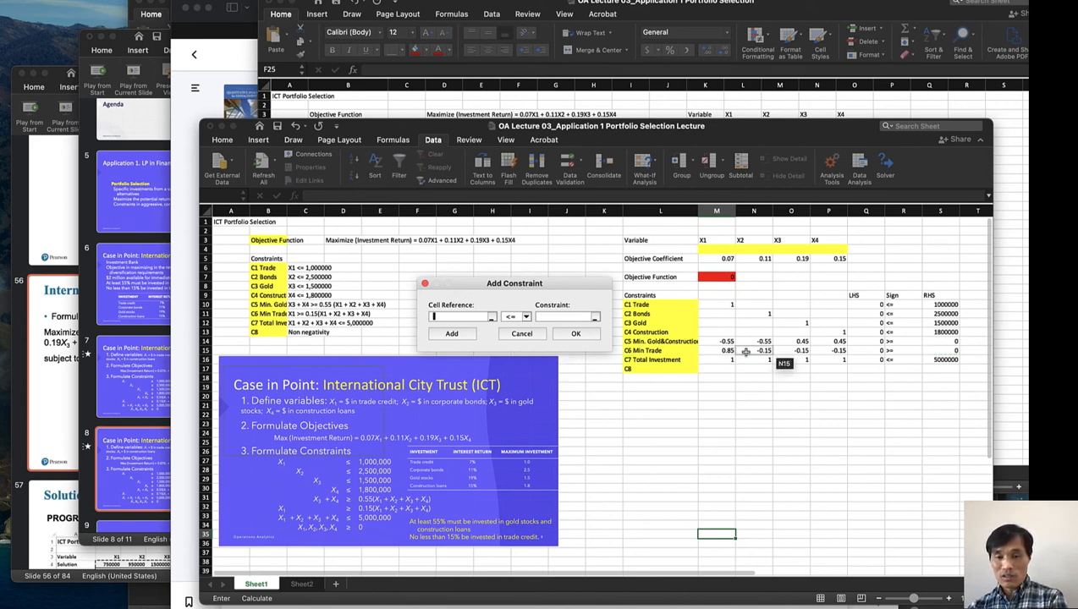
# Add the C7 Total Investment constraint with Q16 <= S16 and return to the Solver parameters.
pyautogui.click(871, 360)
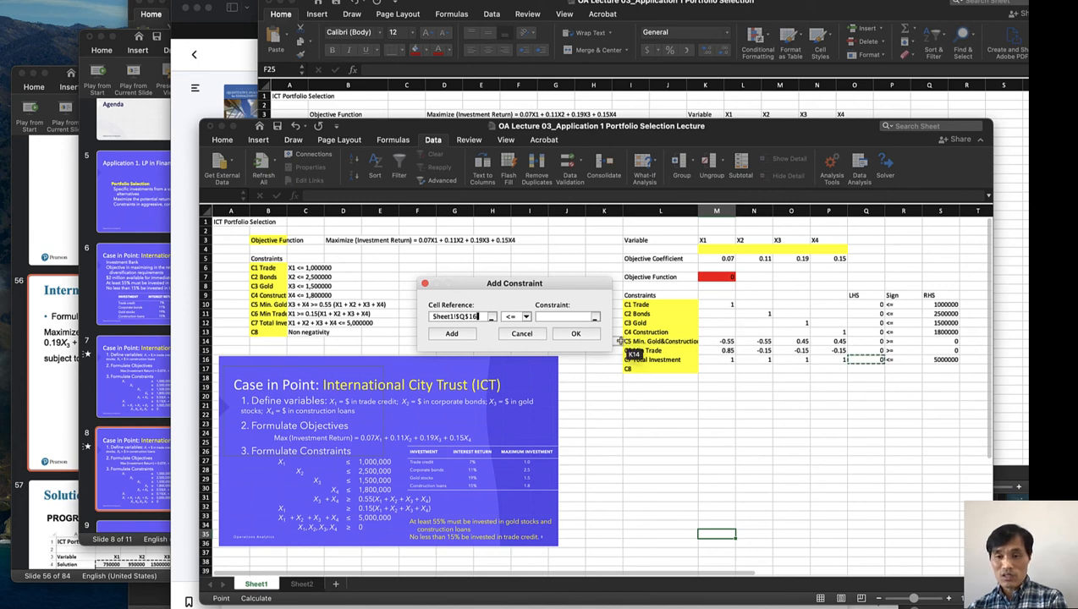
pyautogui.click(582, 317)
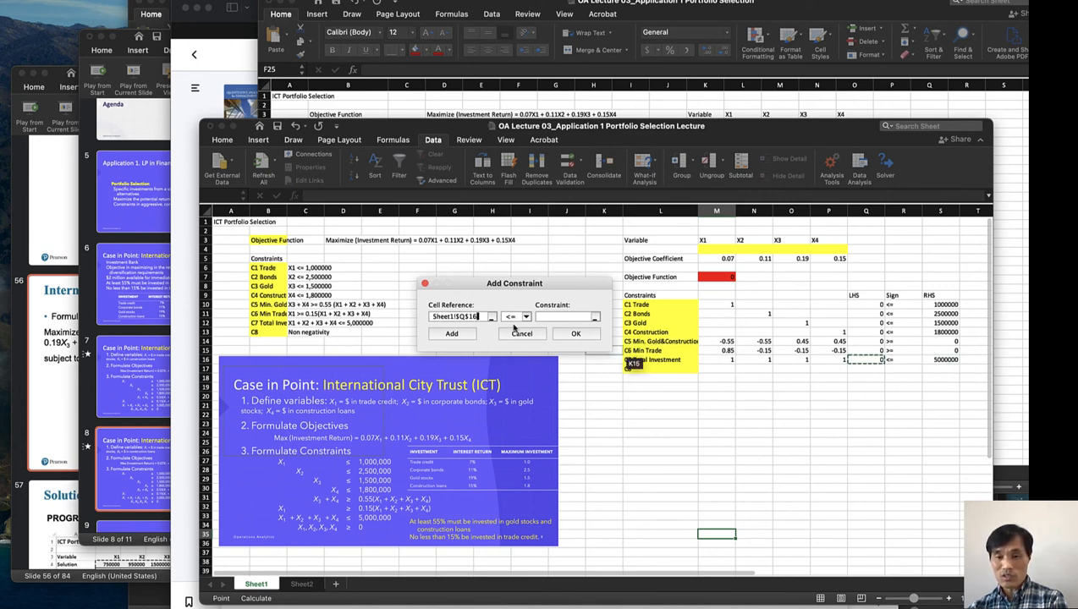
pyautogui.click(941, 360)
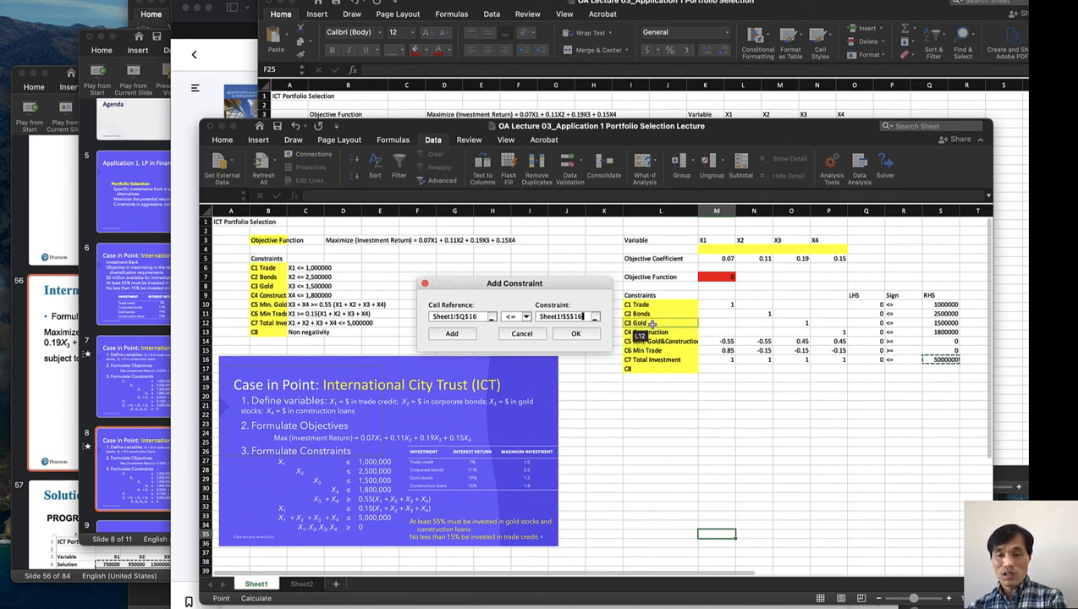
pyautogui.click(585, 337)
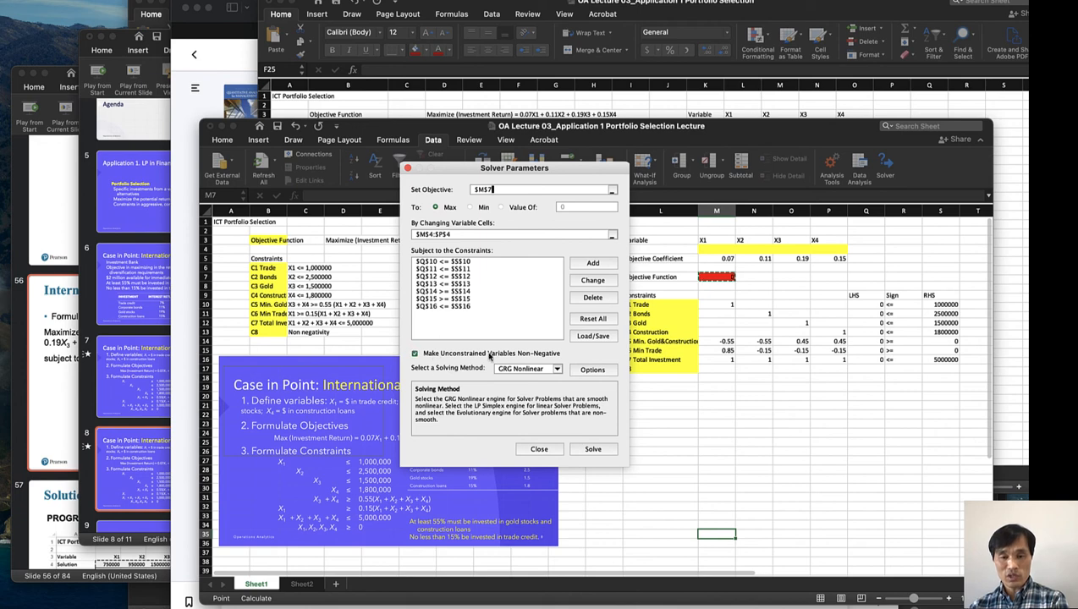
# Set the solving method to Simplex LP and solve the model.
pyautogui.click(536, 370)
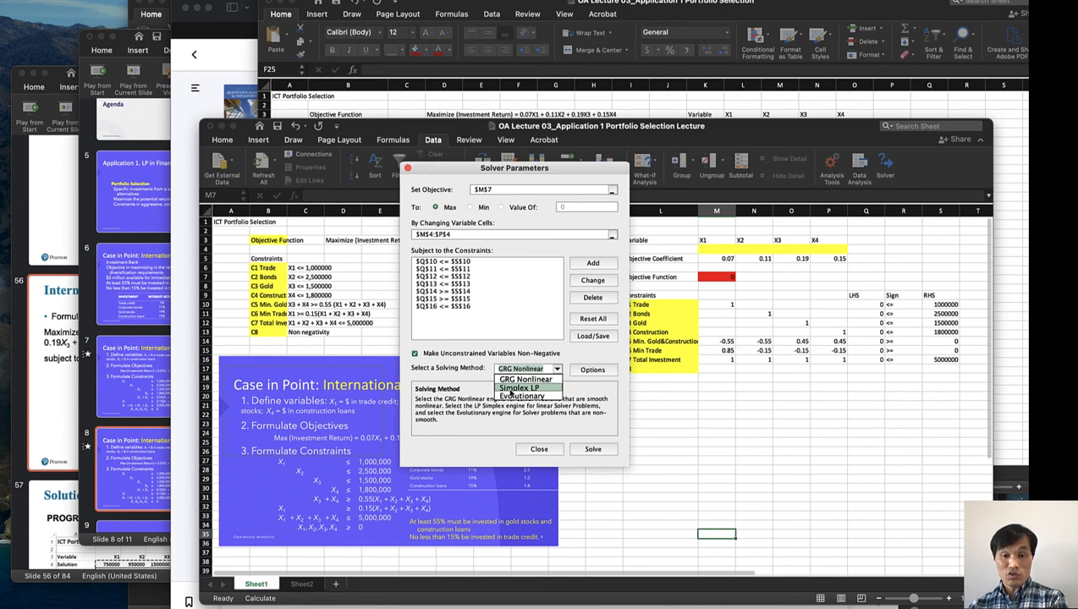
pyautogui.click(511, 388)
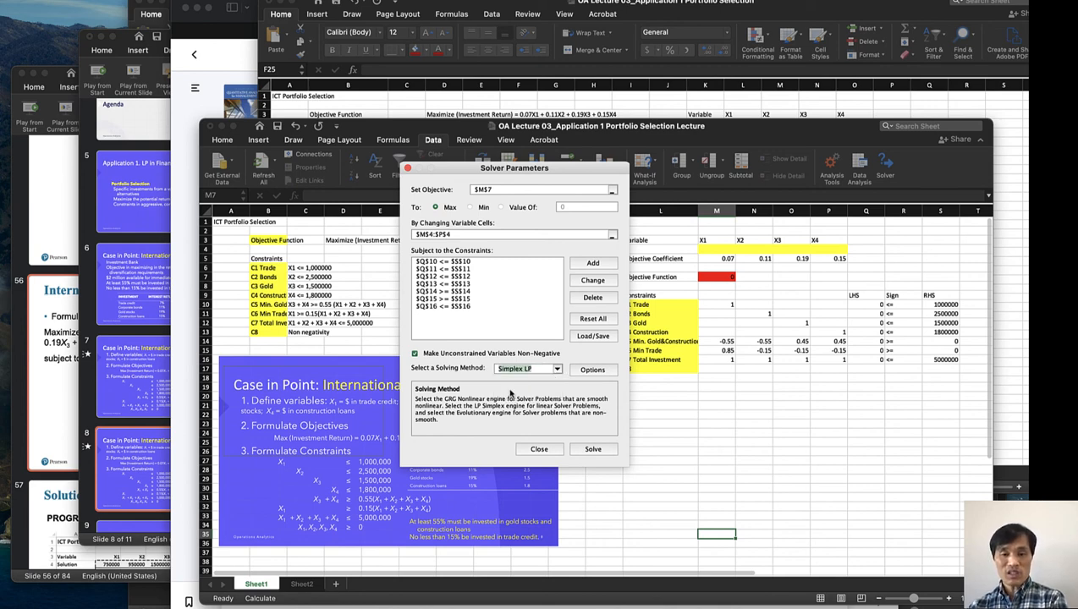
pyautogui.click(583, 457)
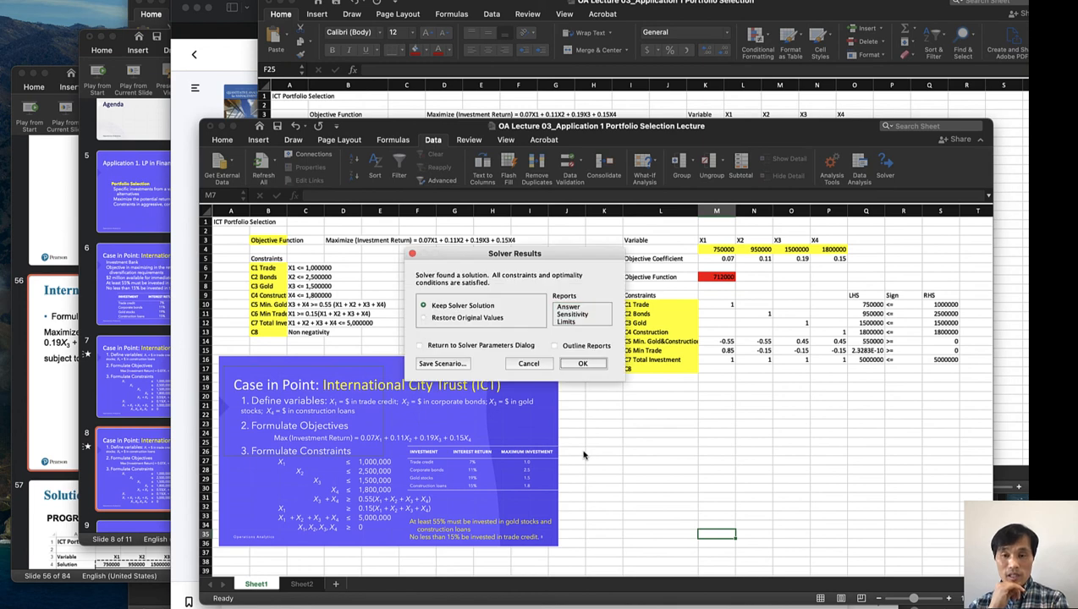
# Keep the Solver solution and generate the Answer and Sensitivity reports.
pyautogui.click(579, 307)
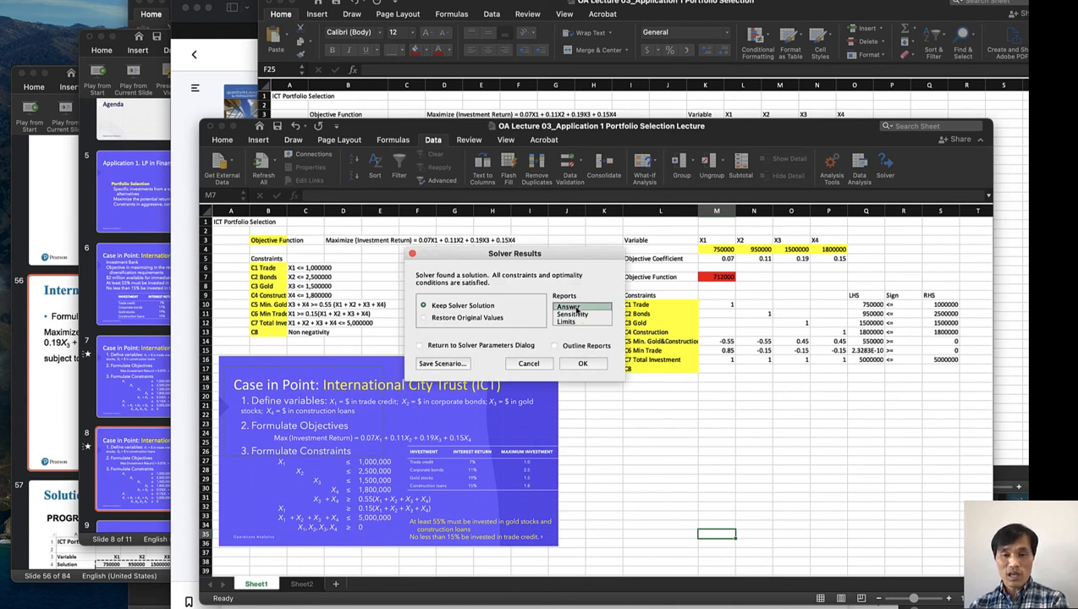
pyautogui.keyDown('shift'); pyautogui.click(575, 315); pyautogui.keyUp('shift')
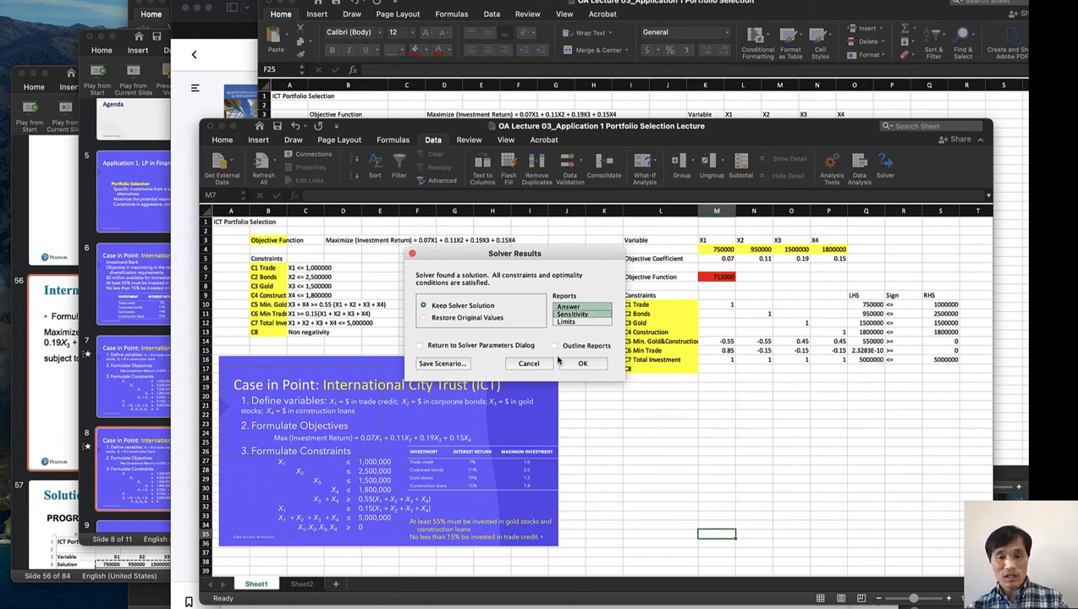
pyautogui.click(583, 364)
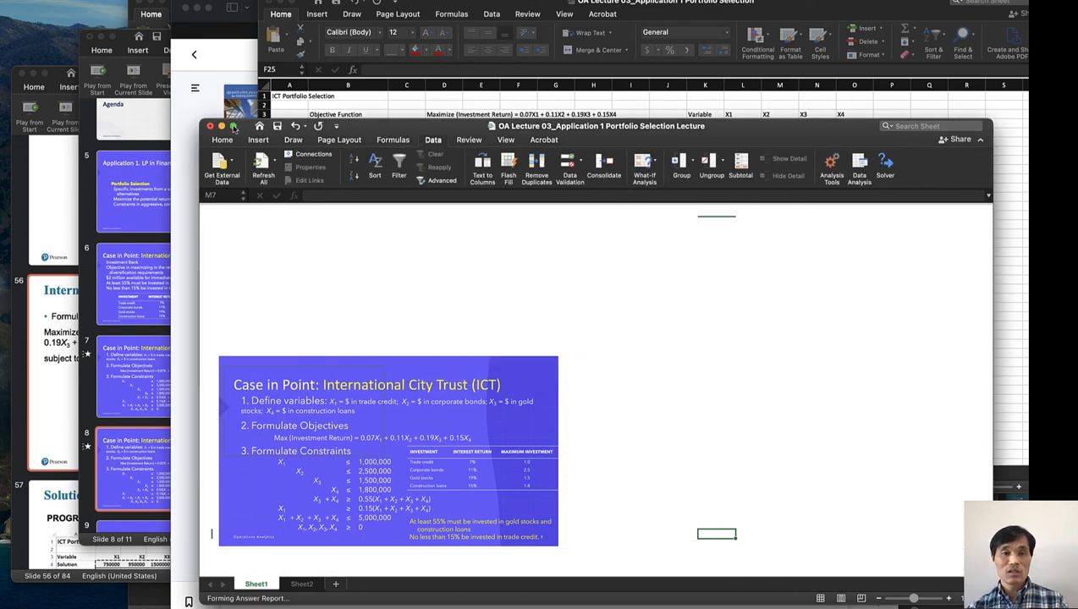
# Expand the workbook to full screen and view the Answer report and the Sensitivity report.
pyautogui.click(233, 126)
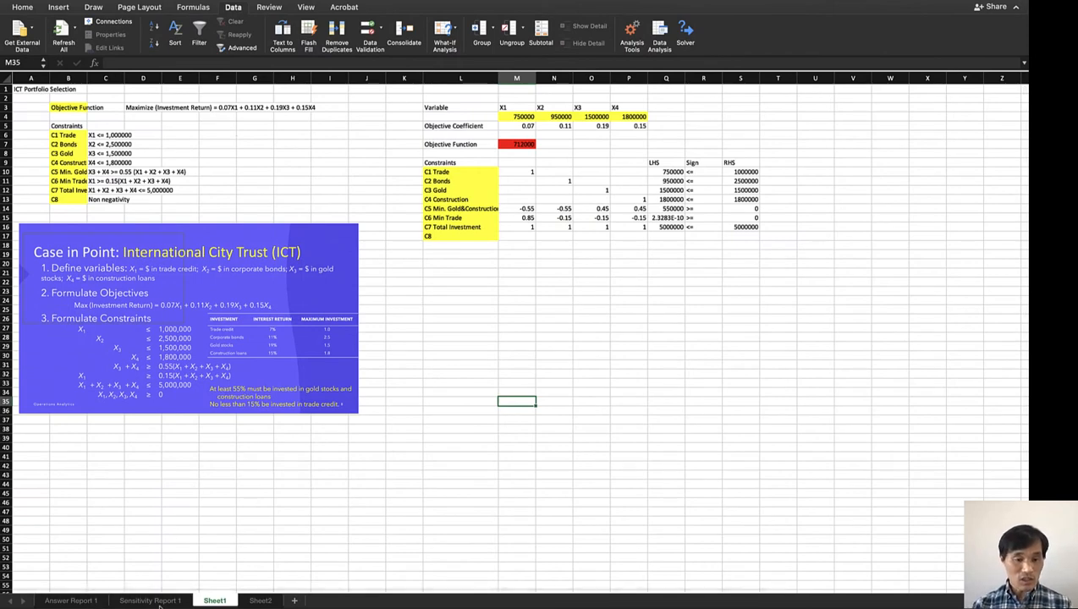
pyautogui.click(97, 601)
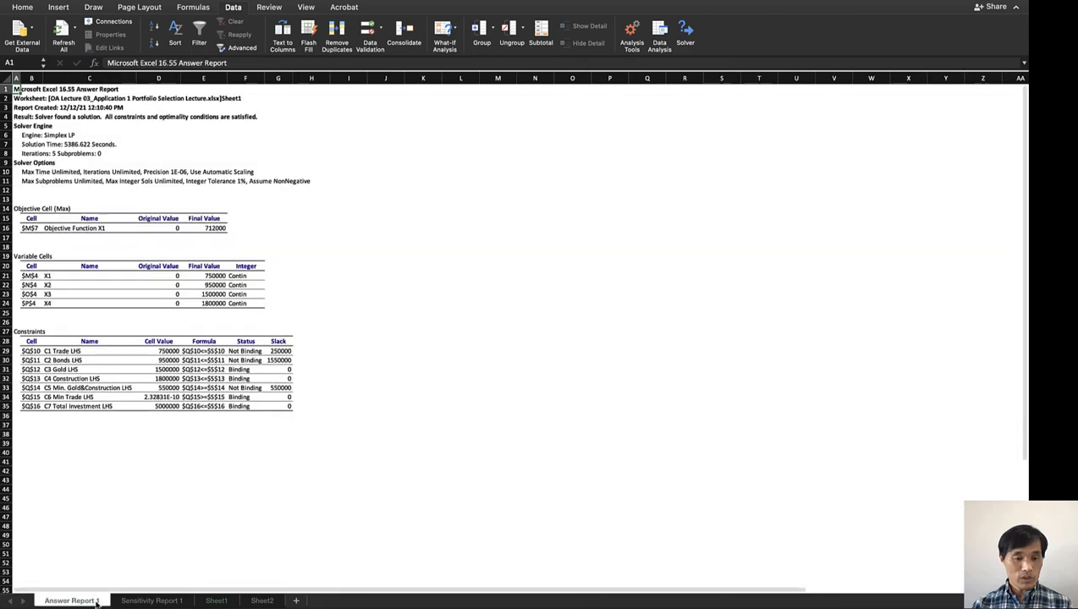
pyautogui.click(165, 602)
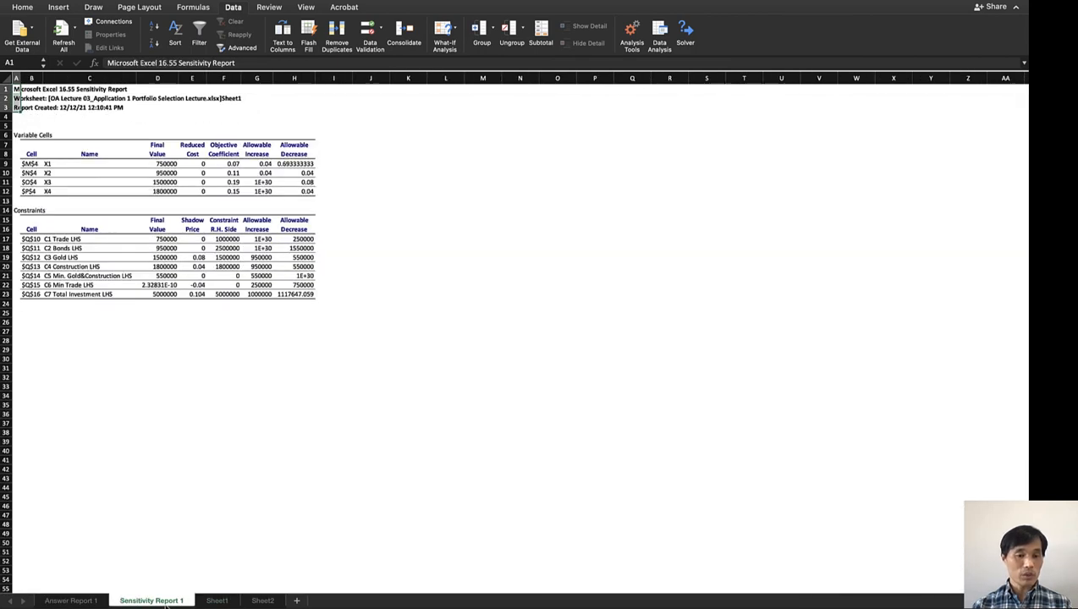
# Rename the model worksheet Sheet1 as Portfolio Selection ICT.
pyautogui.click(216, 601)
pyautogui.rightClick(213, 601)
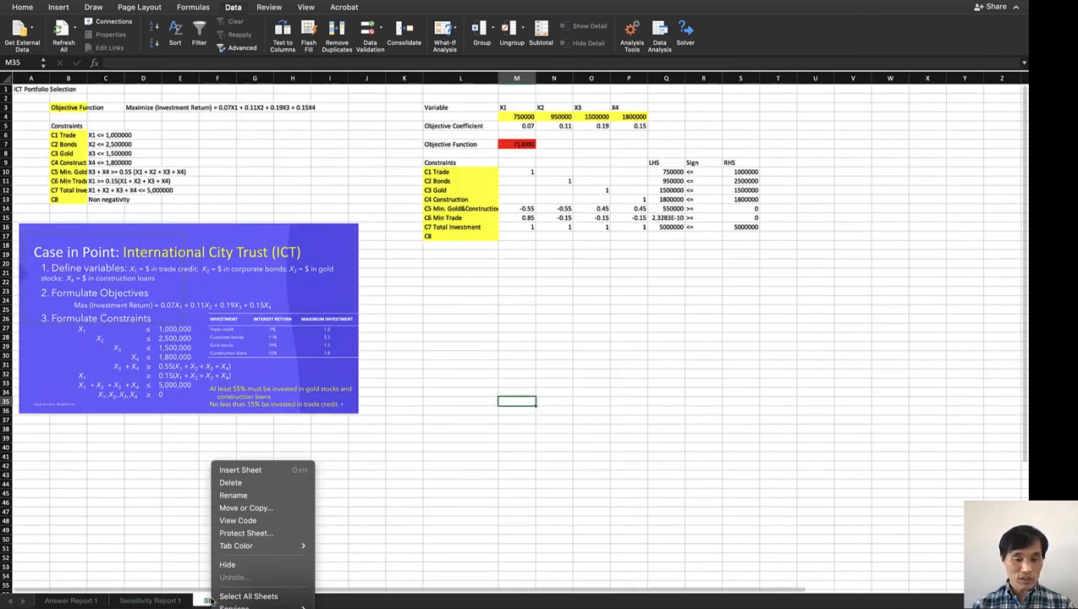
pyautogui.click(259, 496)
pyautogui.write('Por')
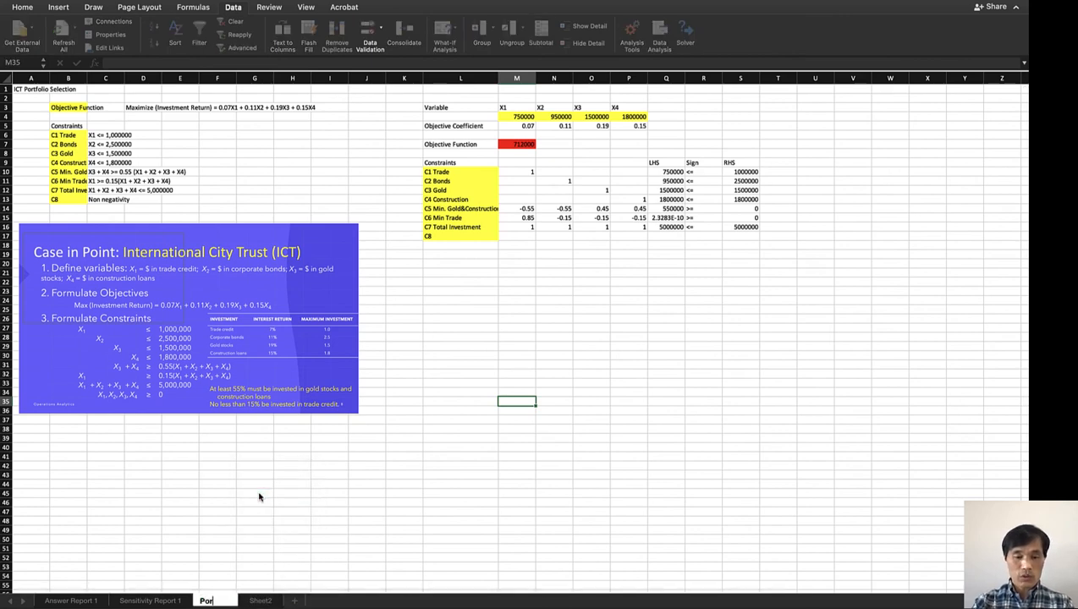
pyautogui.write('tfolio Anal')
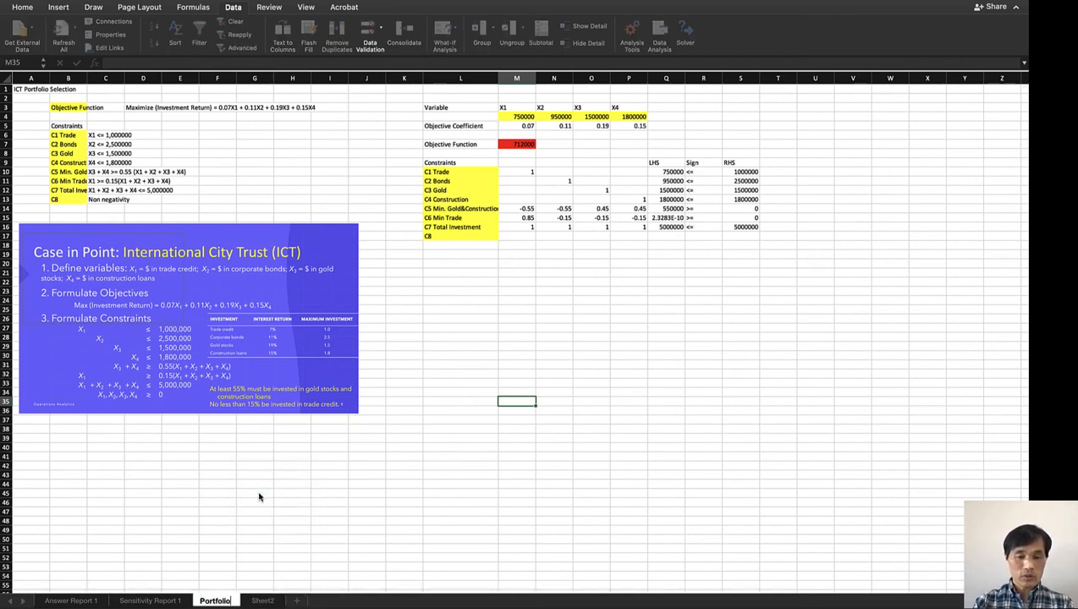
pyautogui.press('BackSpace')
pyautogui.press('BackSpace')
pyautogui.press('BackSpace')
pyautogui.press('BackSpace')
pyautogui.write('Selection')
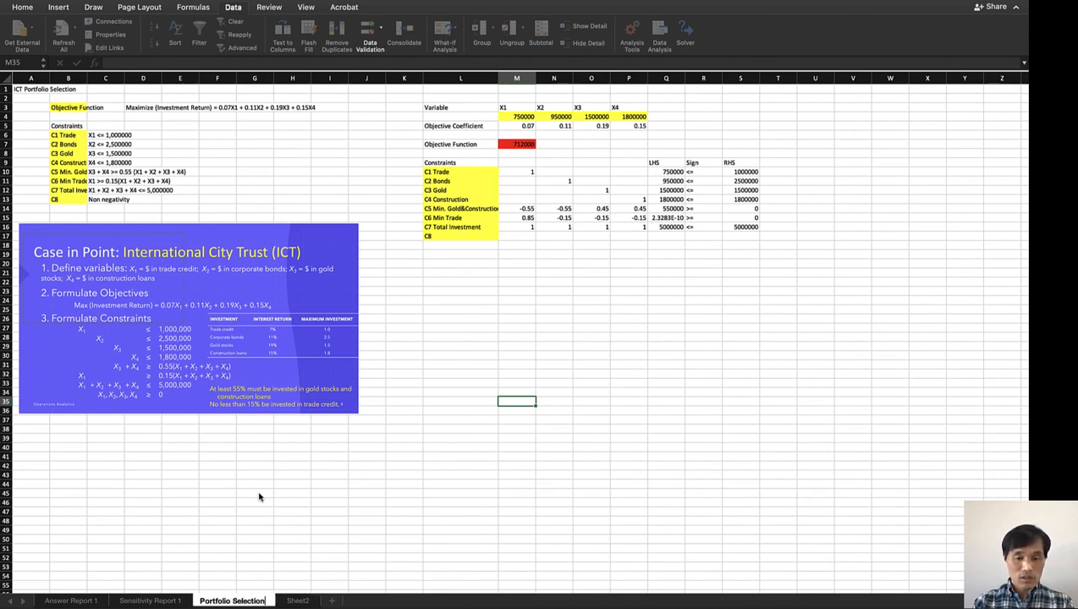
pyautogui.write(' ICT')
pyautogui.press('Return')
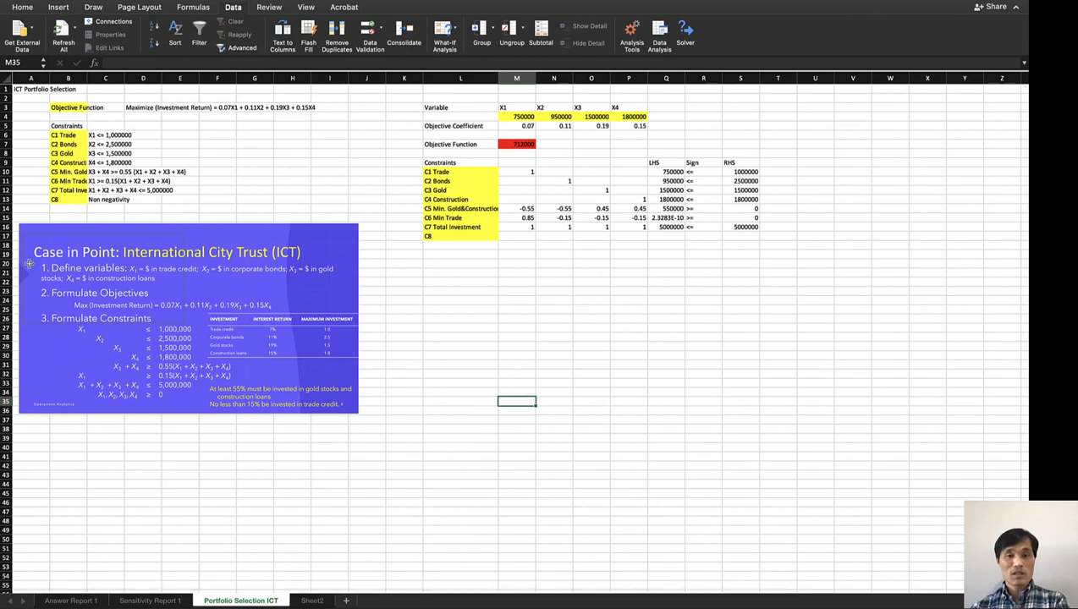
# Examine the solved values of variables X1 to X4 and the objective function cell in the model.
pyautogui.click(495, 287)
pyautogui.scroll(3, 584, 245)
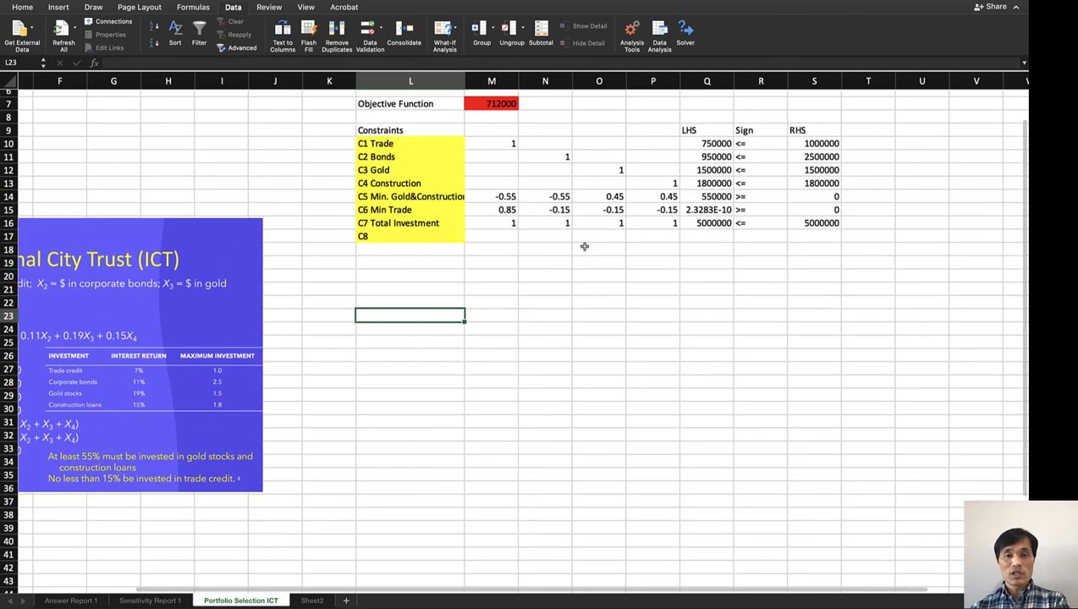
pyautogui.scroll(5, 584, 247)
pyautogui.hscroll(3, 584, 246)
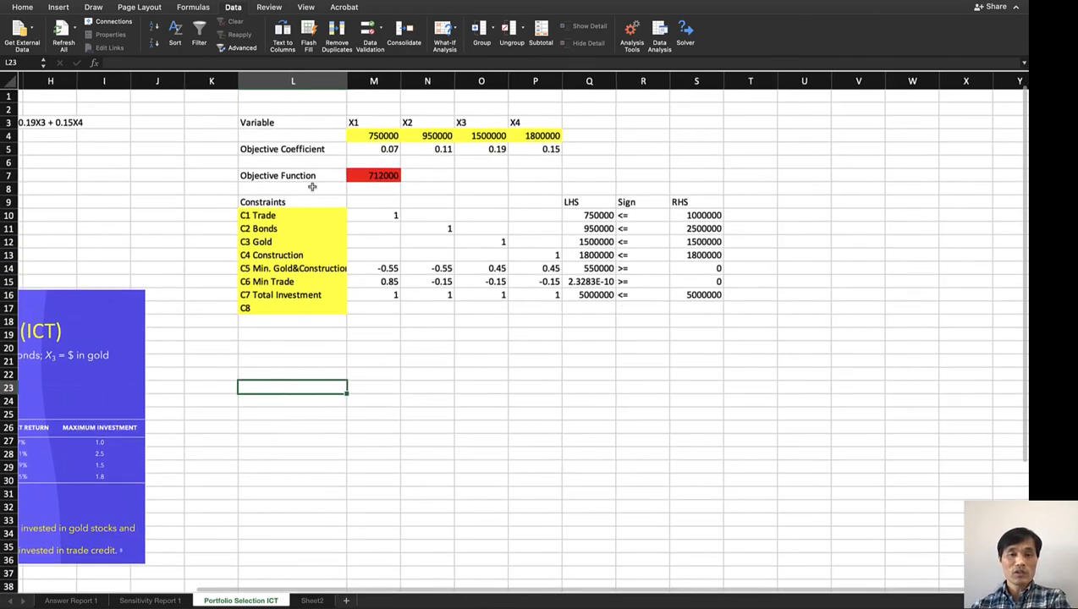
pyautogui.hscroll(-2, 312, 187)
pyautogui.moveTo(423, 137); pyautogui.dragTo(592, 140)
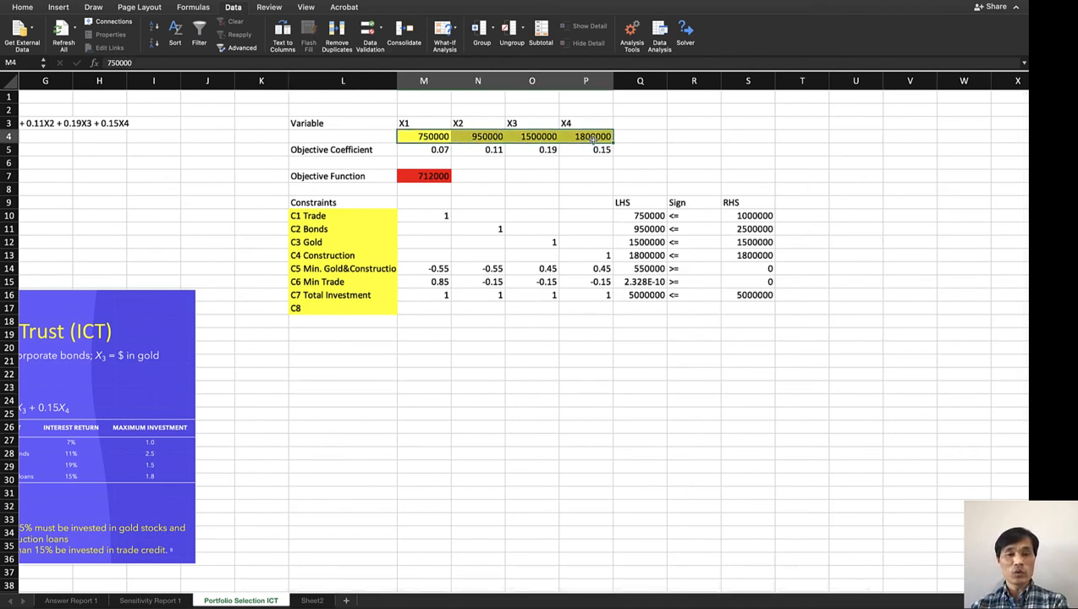
pyautogui.click(419, 132)
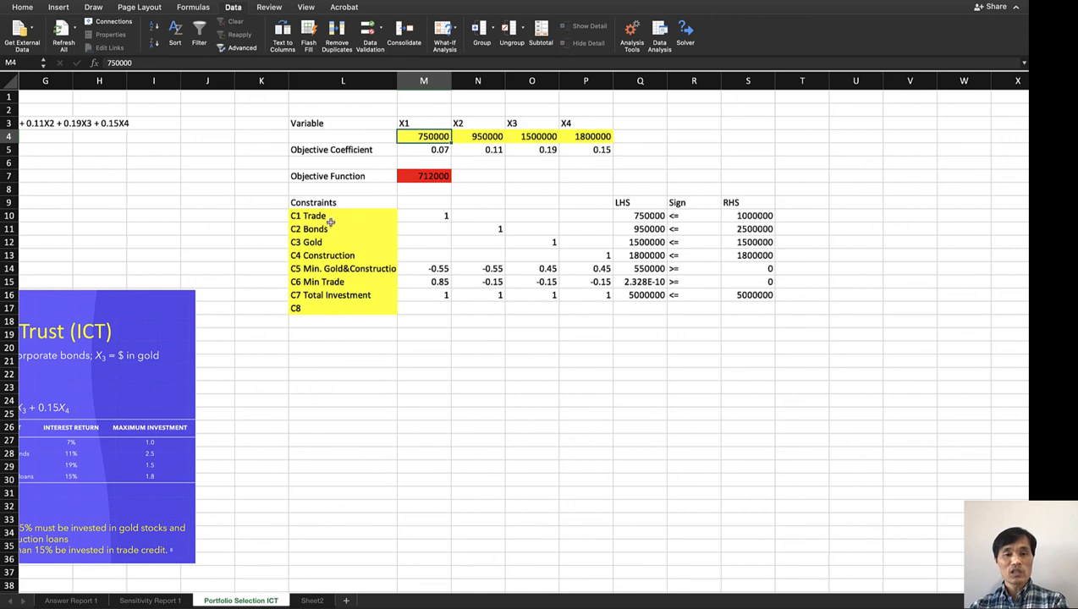
pyautogui.hscroll(-3, 410, 182)
pyautogui.hscroll(1, 412, 184)
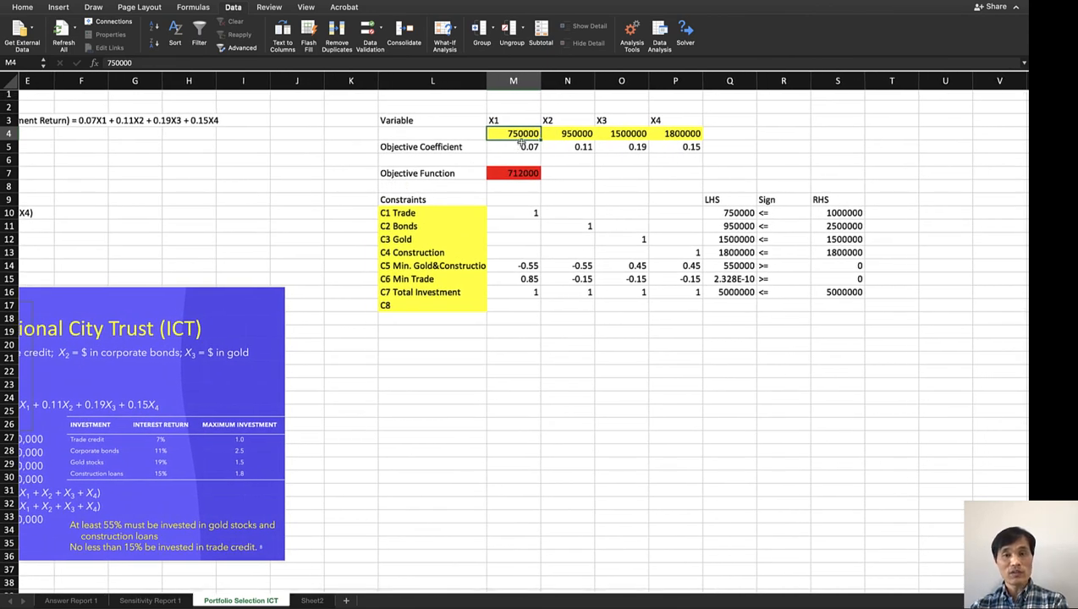
pyautogui.click(574, 134)
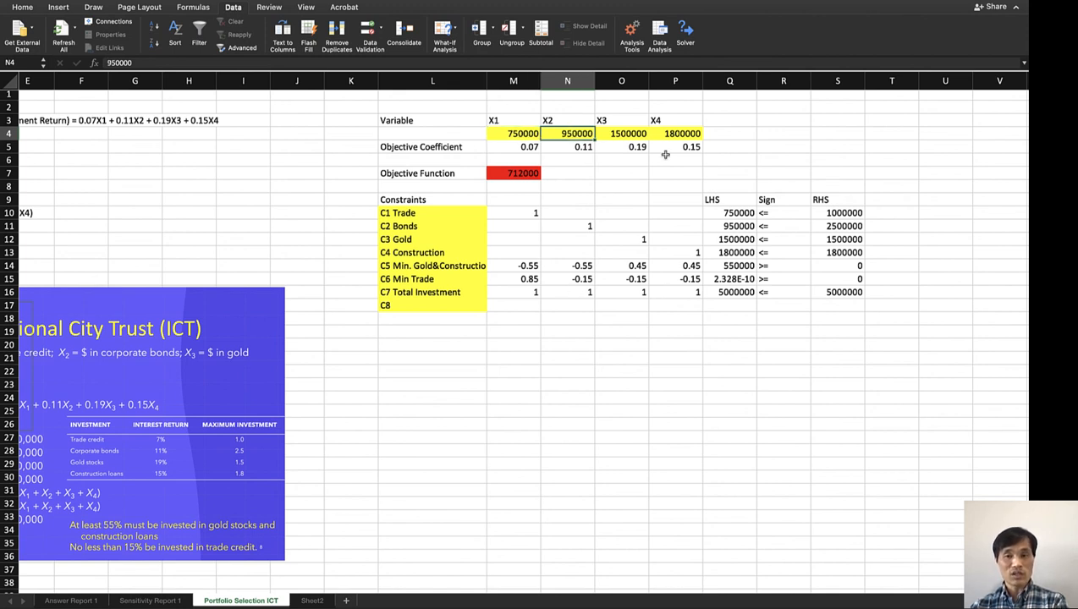
pyautogui.click(627, 134)
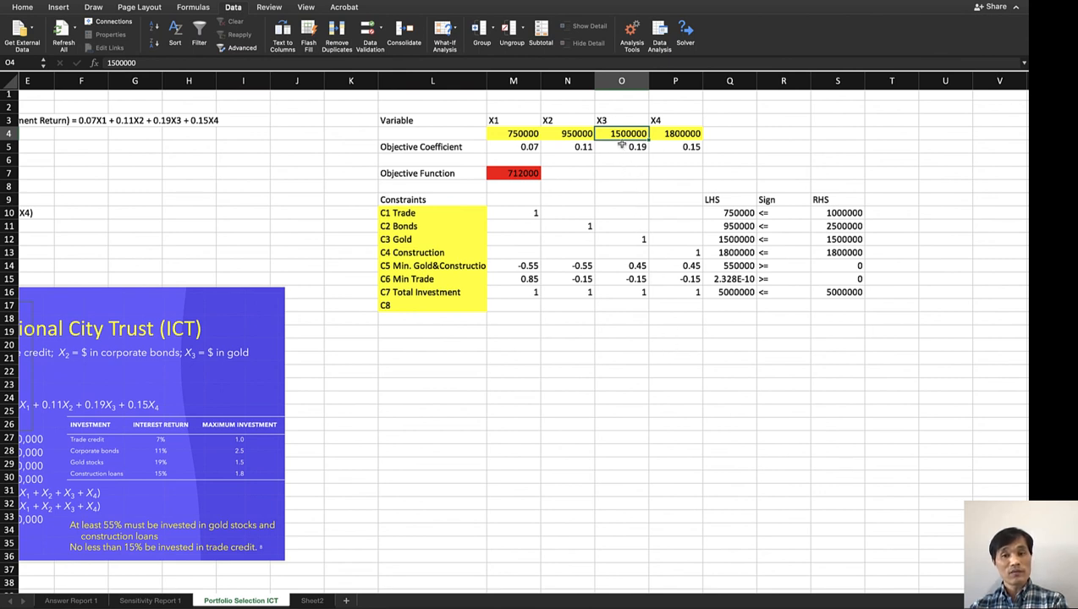
pyautogui.click(680, 136)
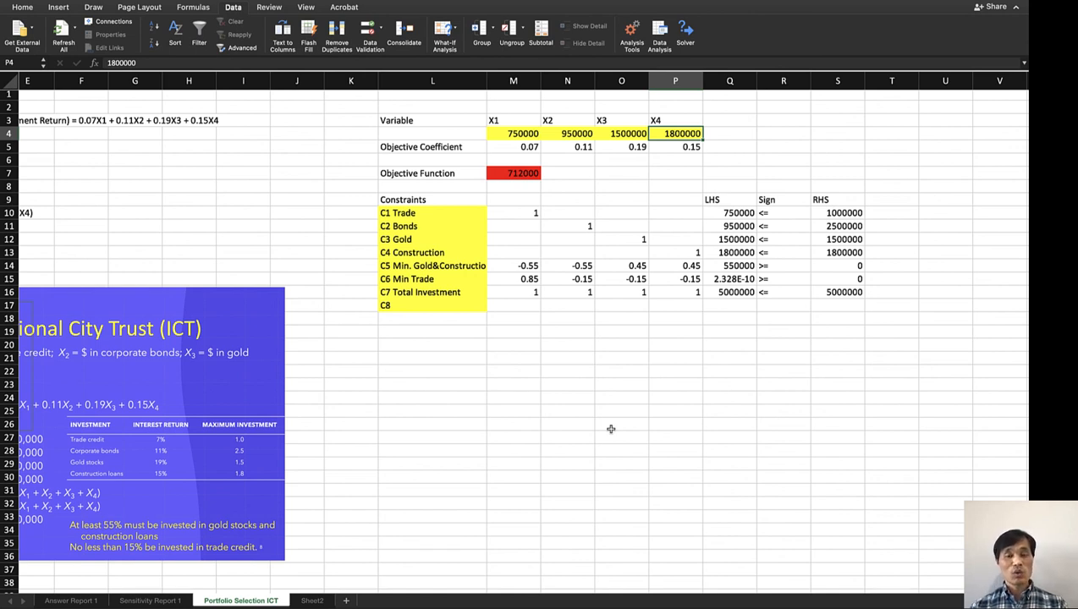
pyautogui.click(457, 170)
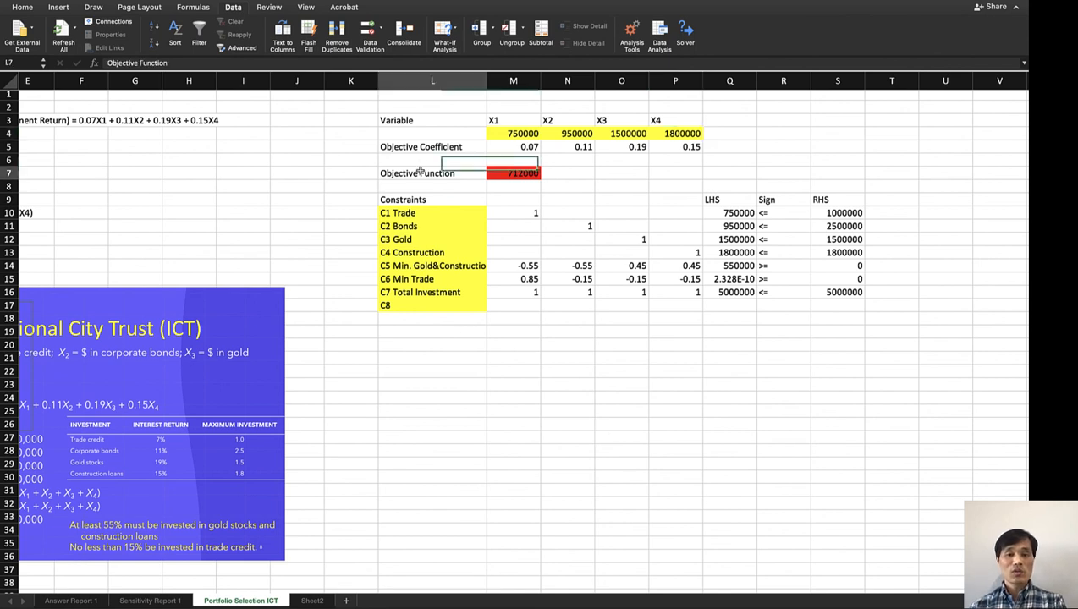
pyautogui.click(511, 174)
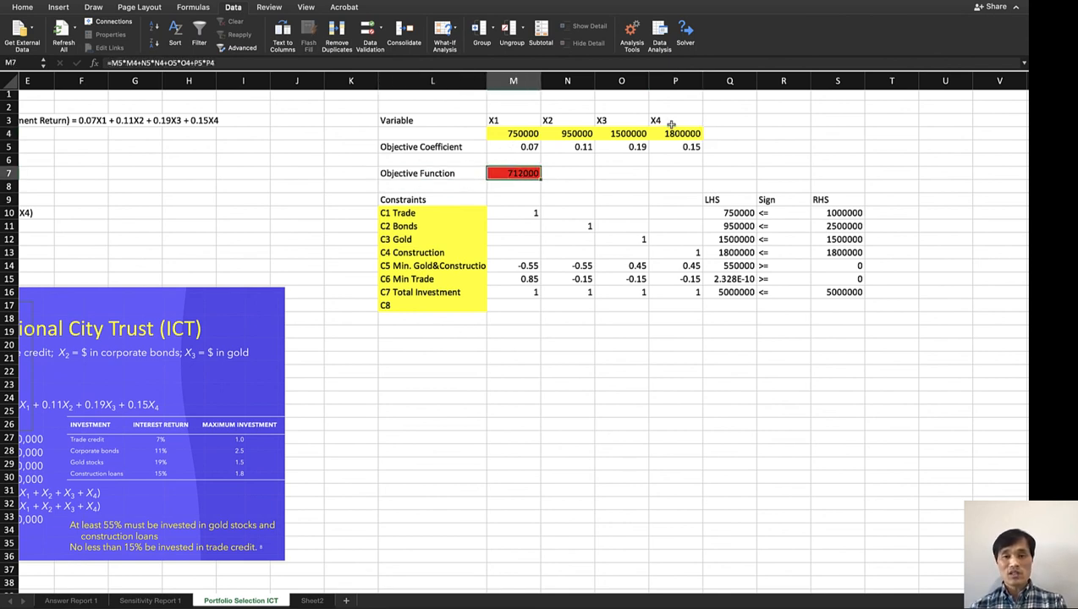